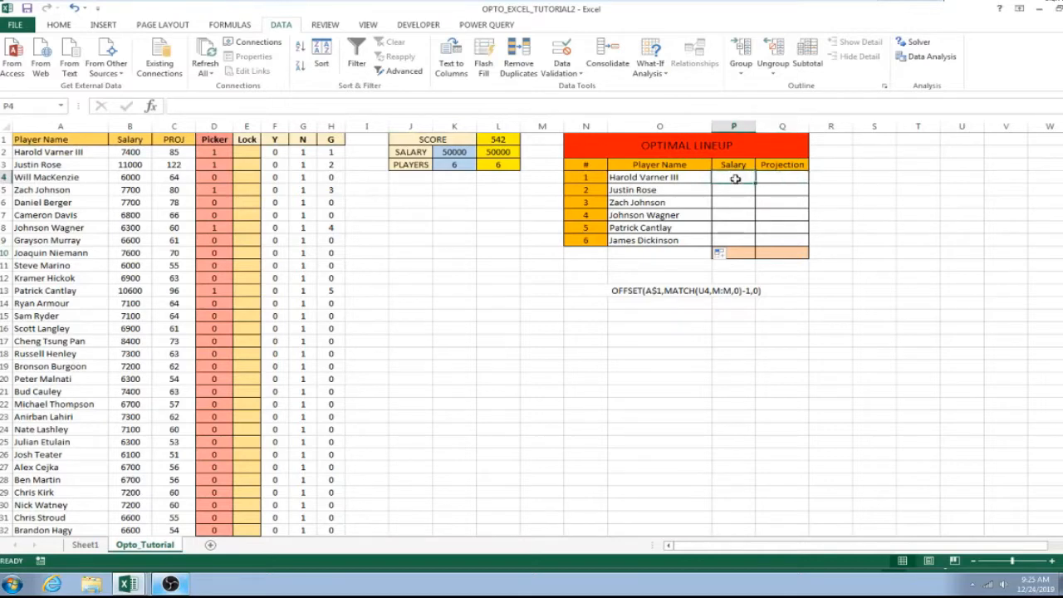
left_click(671, 179)
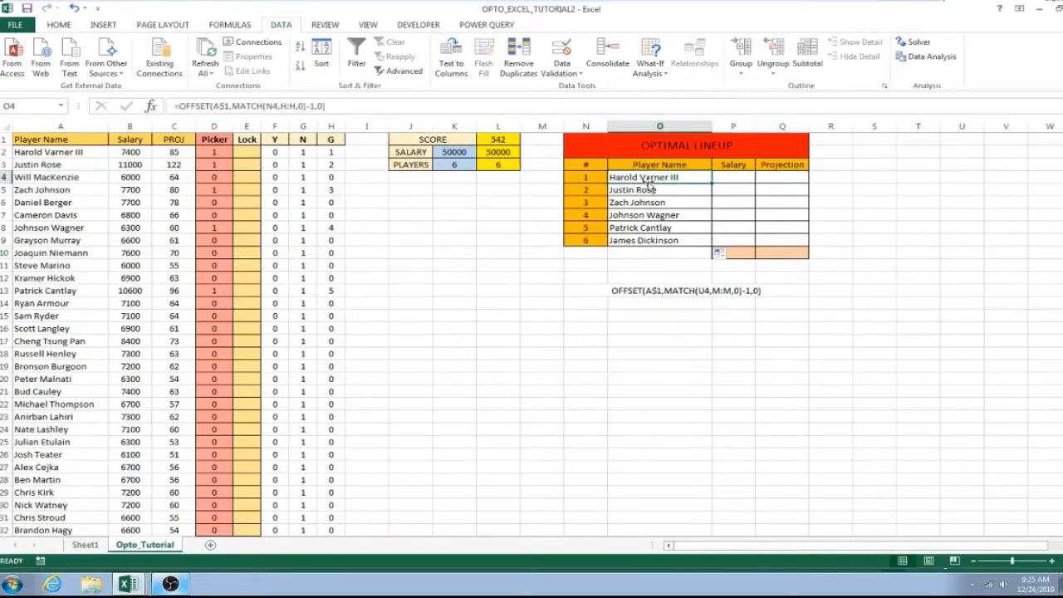
left_click_drag(58, 127, 173, 132)
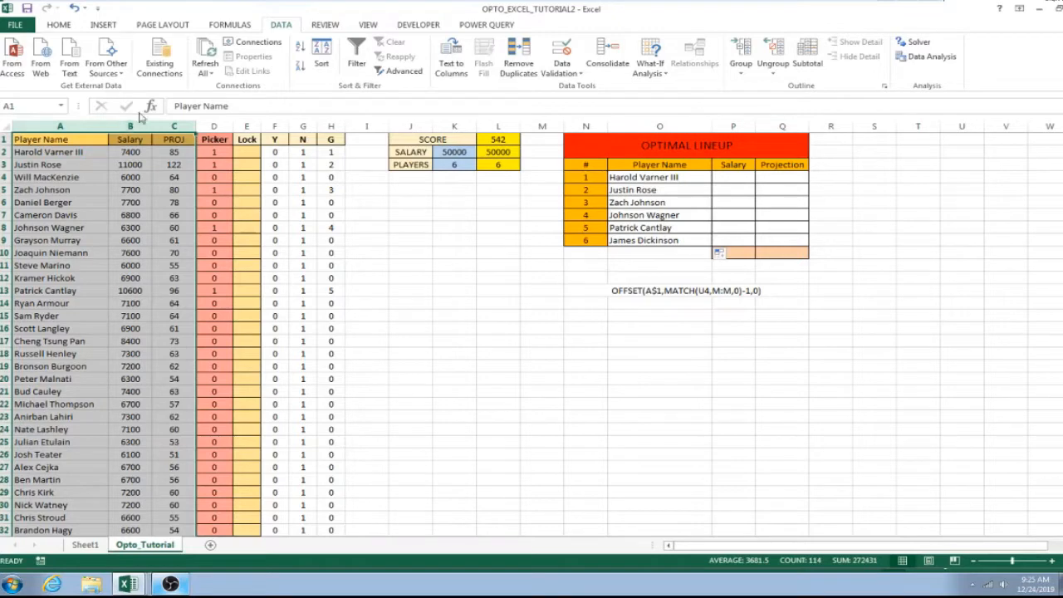
left_click(403, 191)
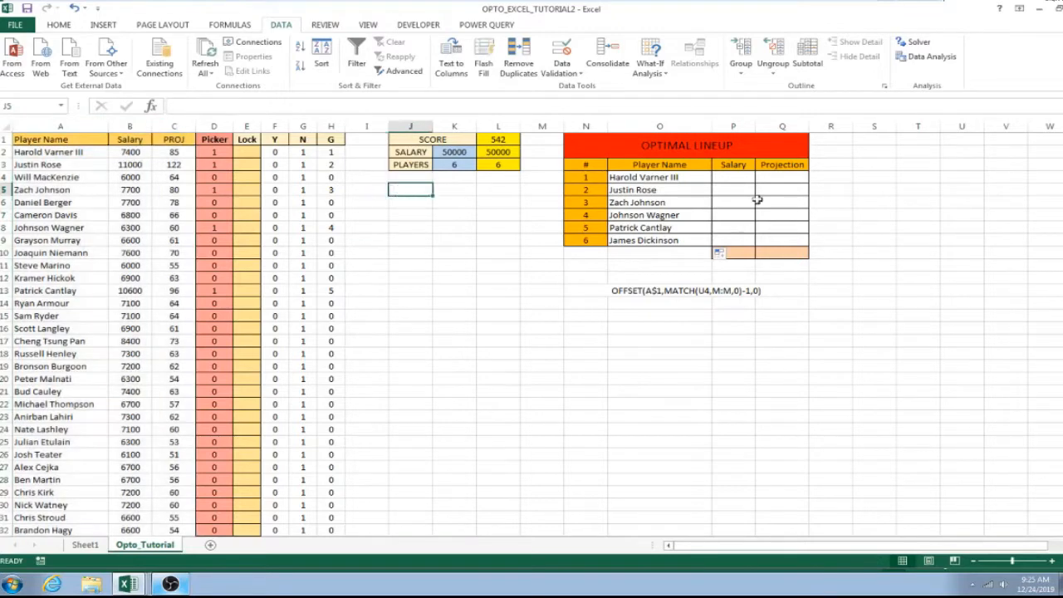
- Begin a VLOOKUP formula in P4 of the Salary column with O4 as lookup value and A2:C200 as table range
left_click(739, 179)
type("=")
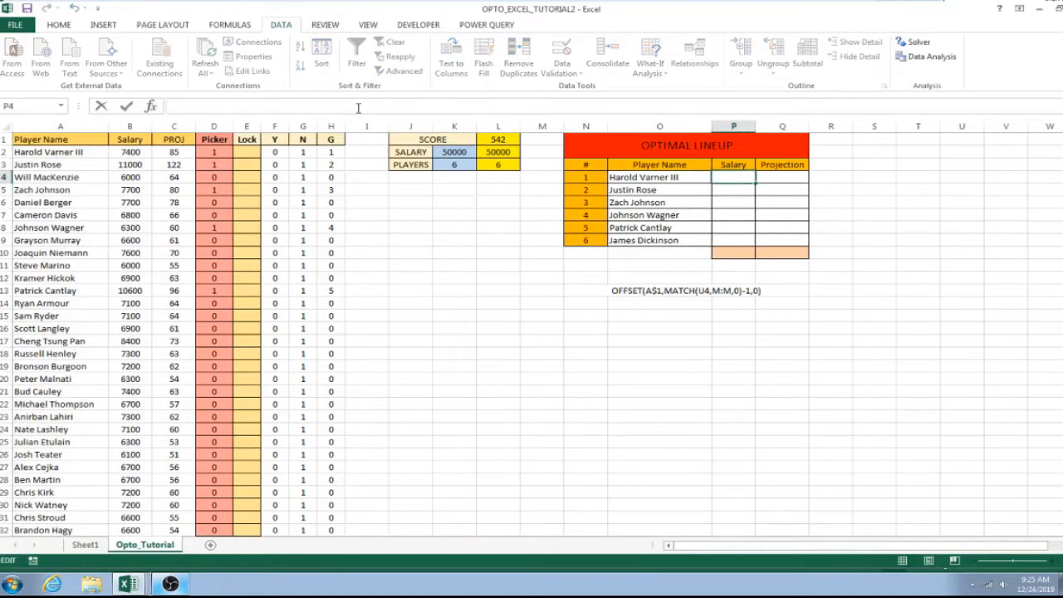
type("vlookup(")
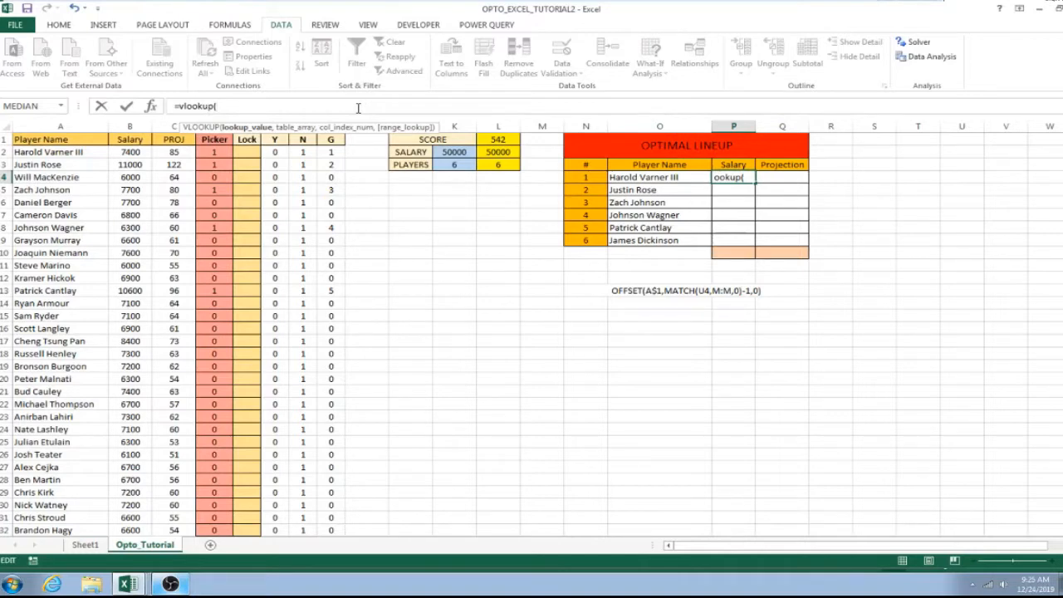
type("O4")
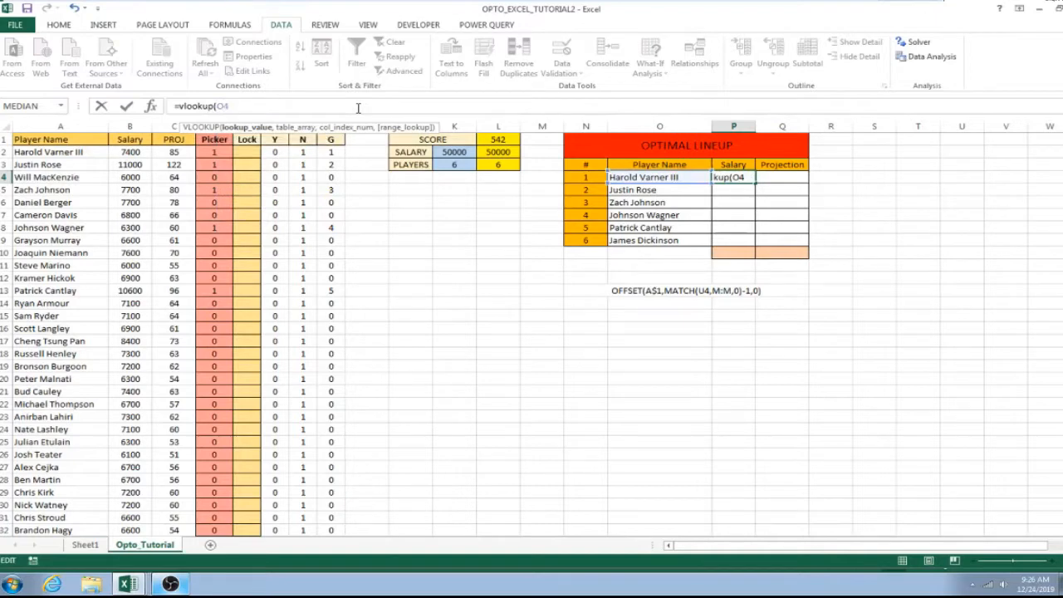
type(",")
type("A2")
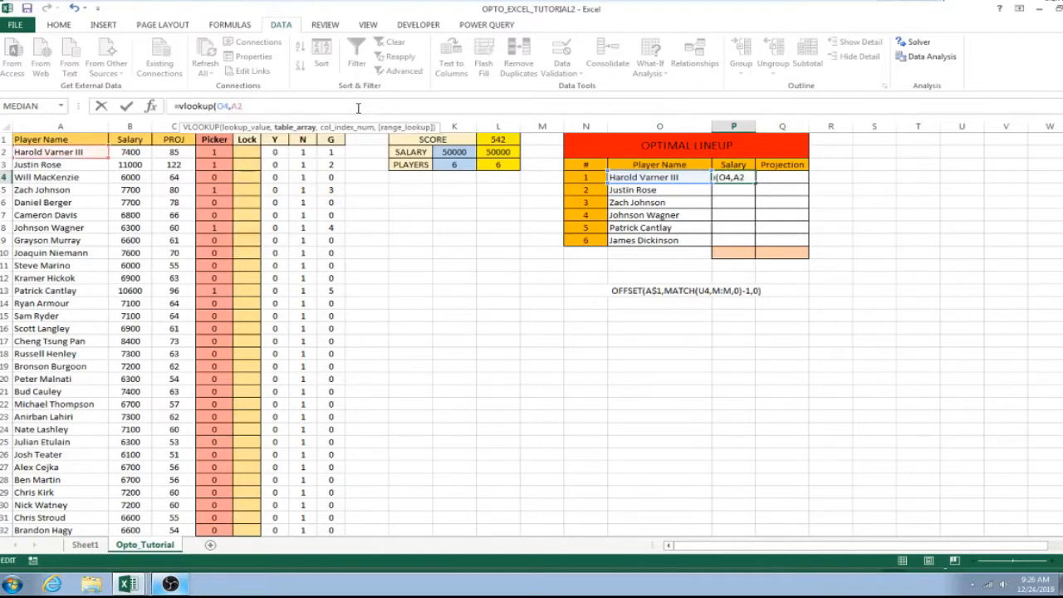
type(":C200")
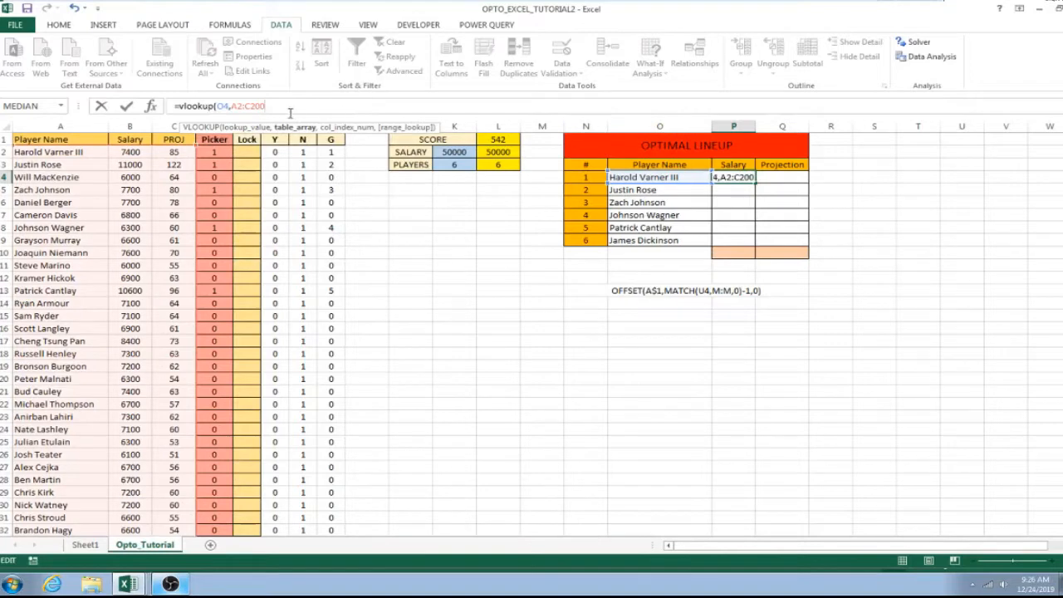
- Make the table range absolute as $A$2:$C$200 and complete the VLOOKUP with column index 2 and FALSE for an exact match
key("F4")
left_click(238, 106)
key("F4")
left_click(289, 106)
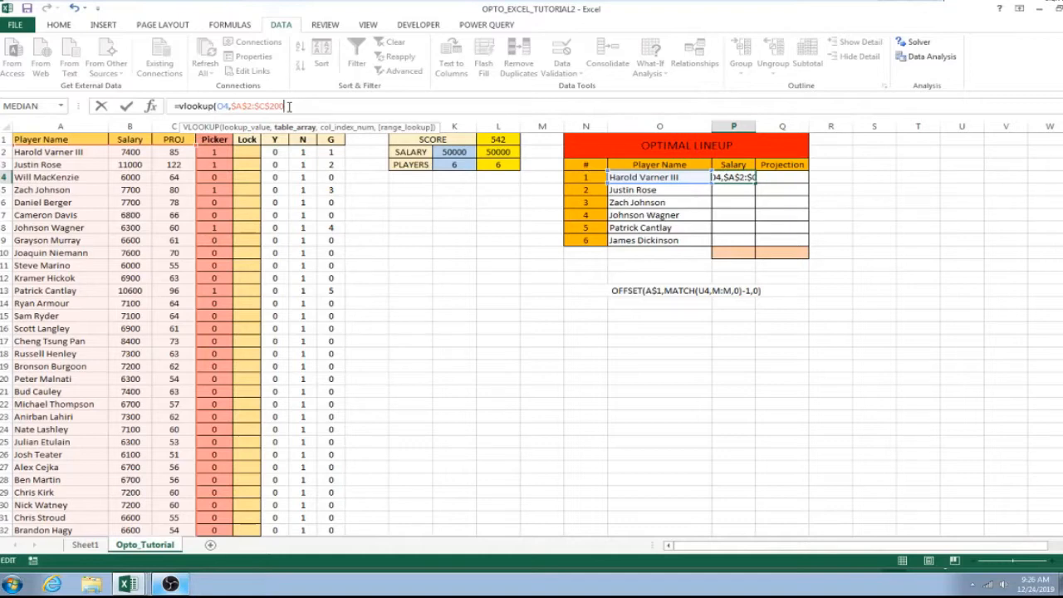
type(",")
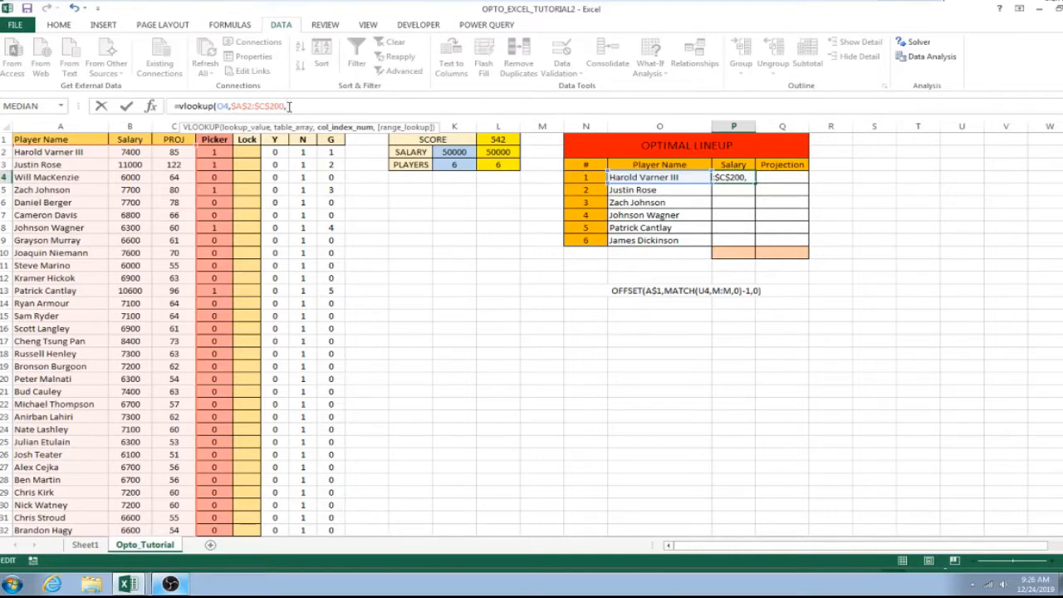
type("2,")
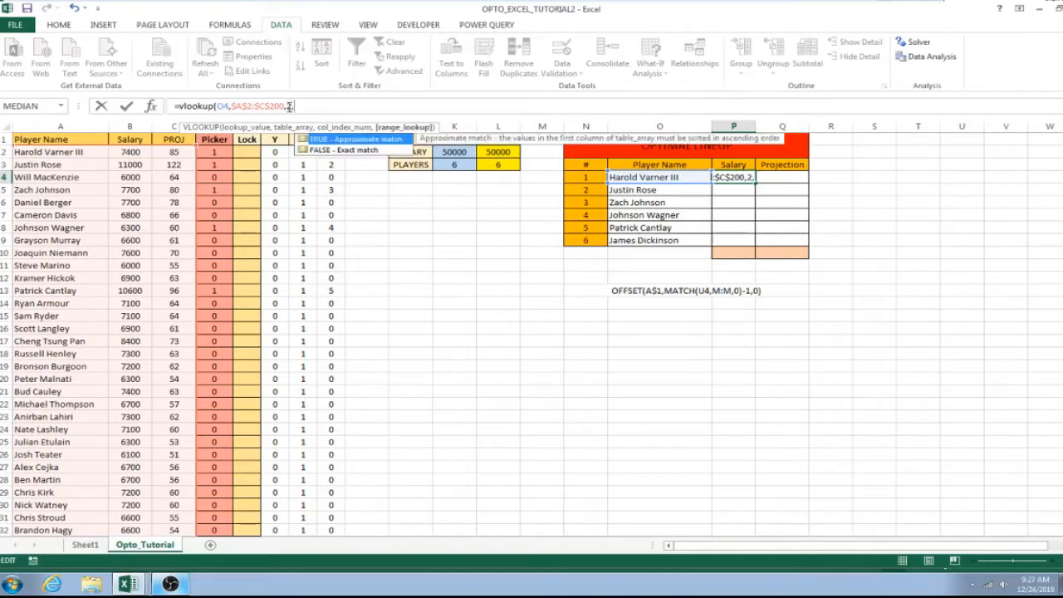
type("false)")
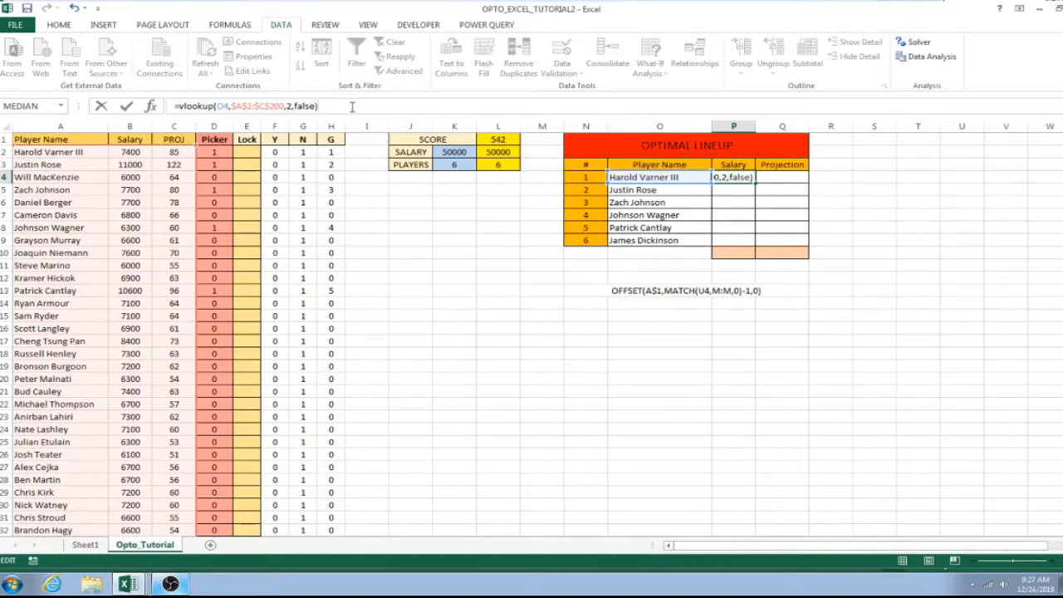
key("Return")
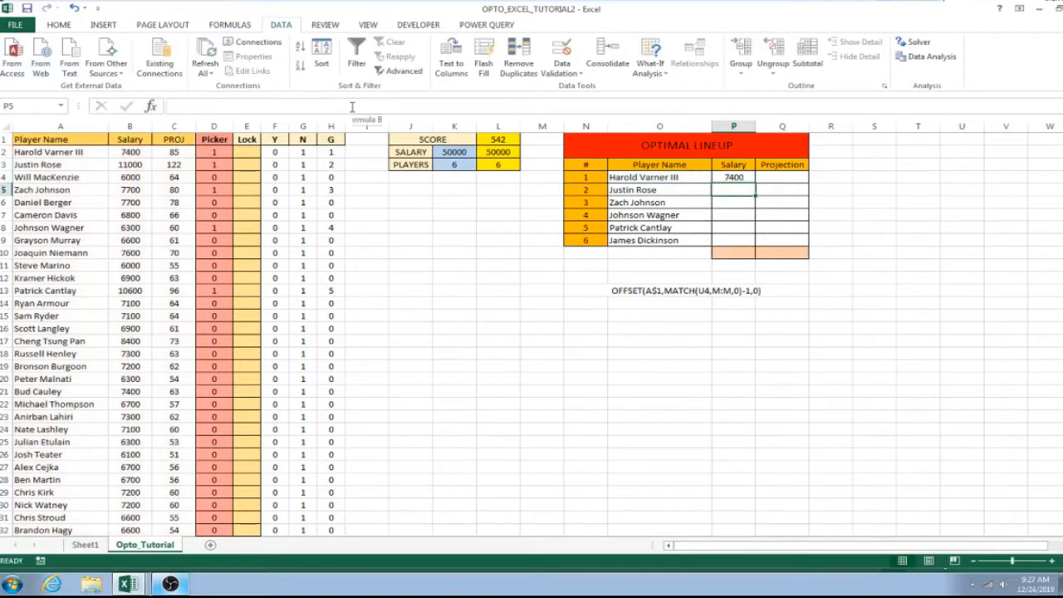
- Fill the salary lookup formula from P4 down through P9 for all six lineup players
left_click(739, 178)
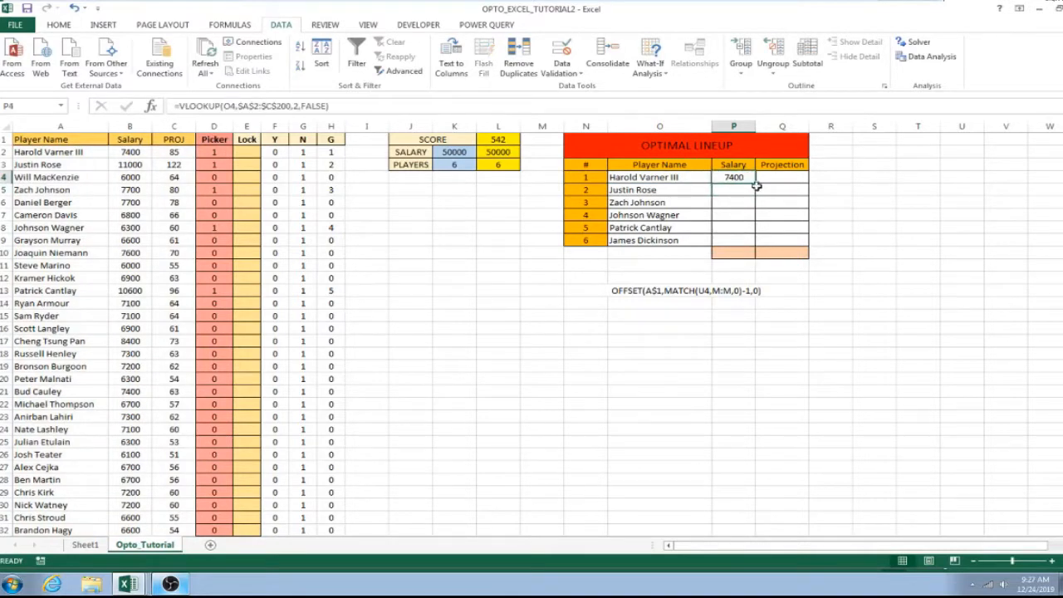
left_click_drag(756, 181, 754, 244)
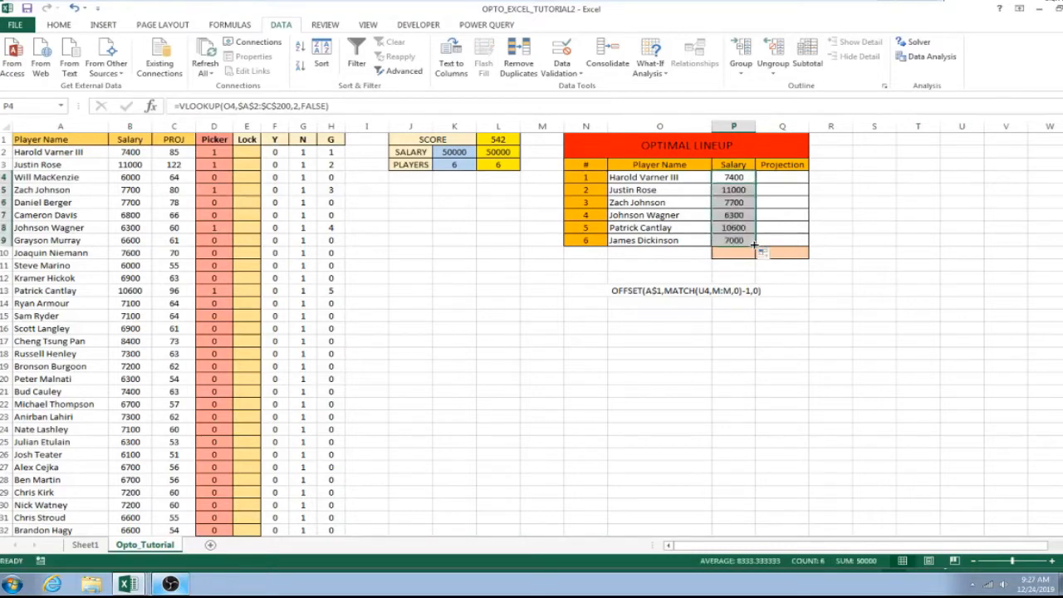
left_click(777, 179)
- Copy the formula text of P4 into Q4 under Projection and set its column index to 3
left_click(740, 176)
left_click(348, 109)
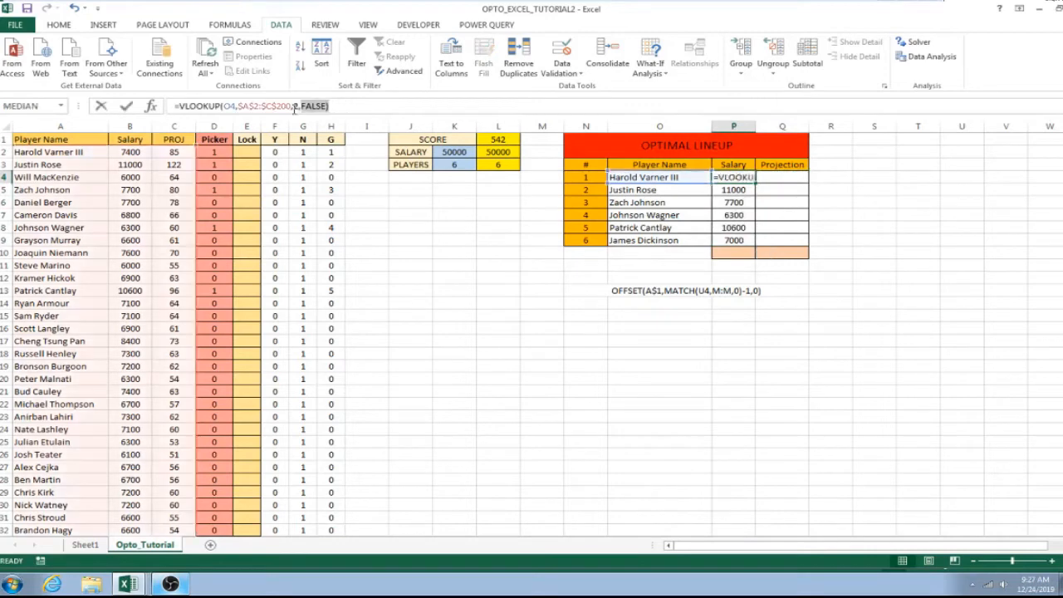
left_click_drag(336, 105, 173, 106)
key("ctrl+c")
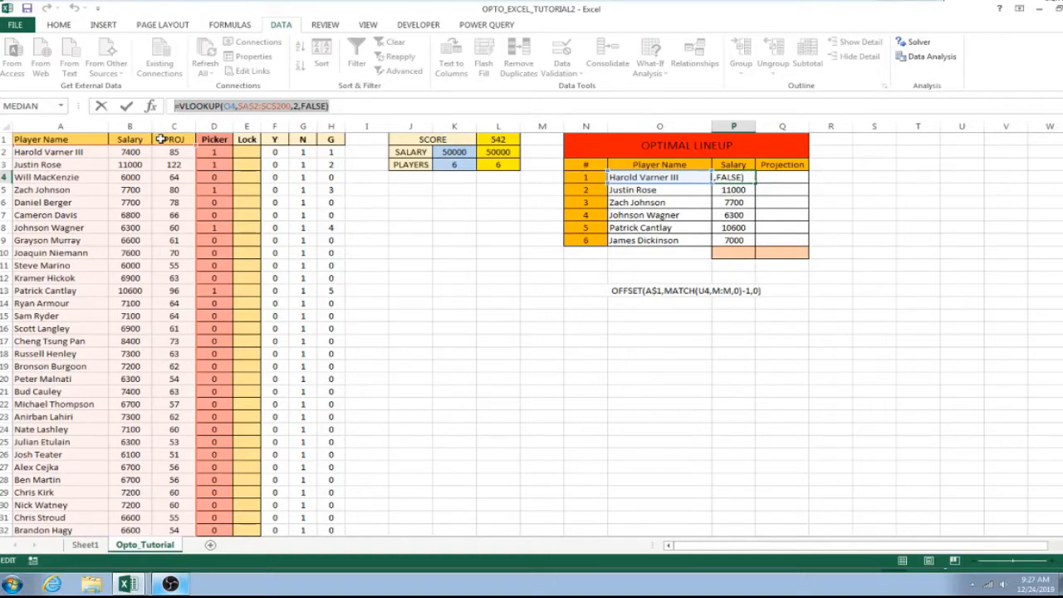
key("Return")
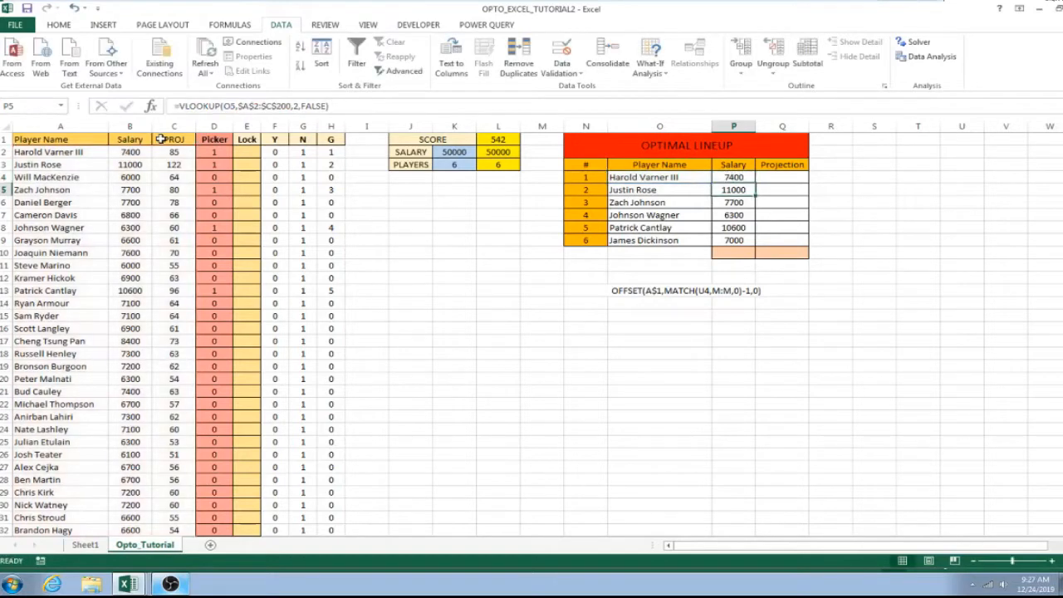
left_click(779, 177)
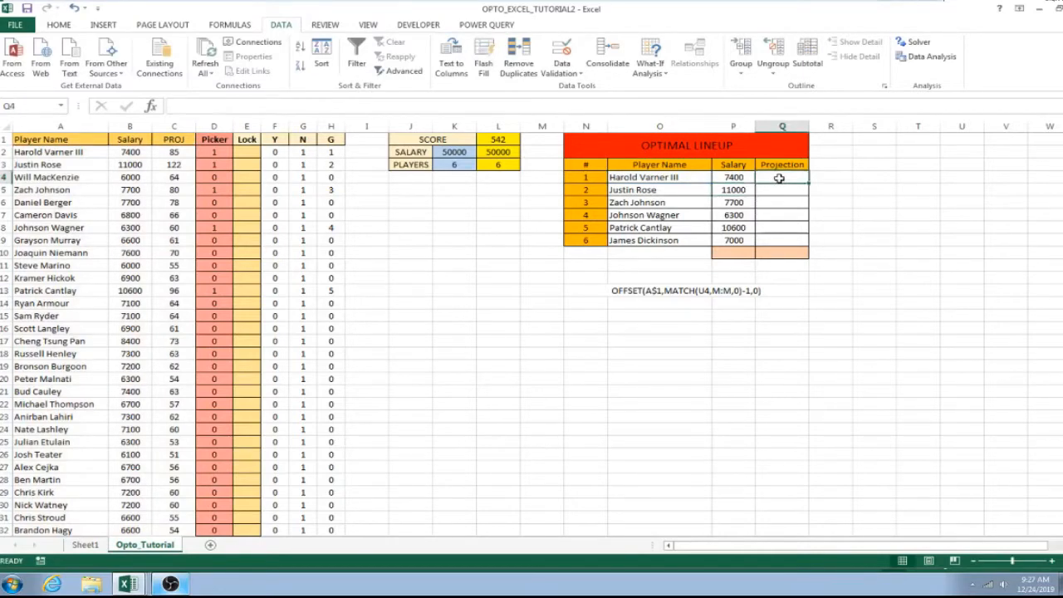
left_click(370, 102)
key("ctrl+v")
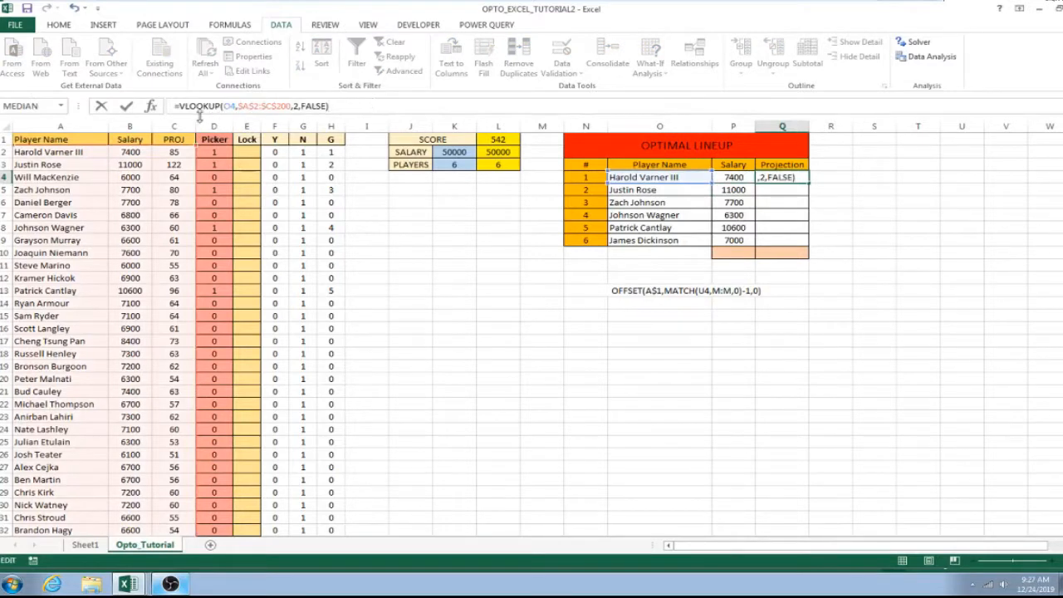
double_click(296, 105)
type("3")
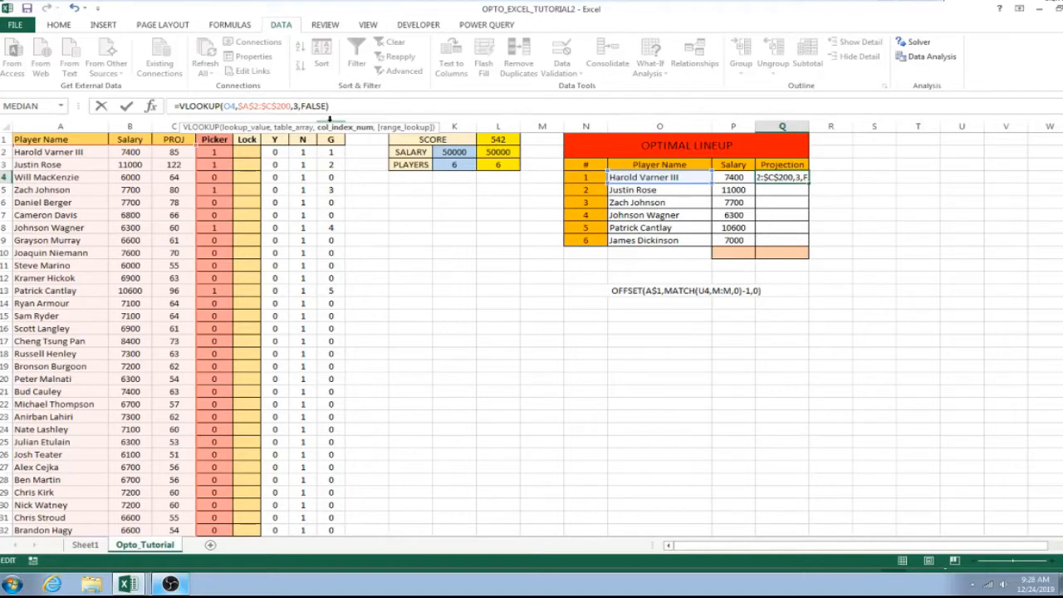
key("Return")
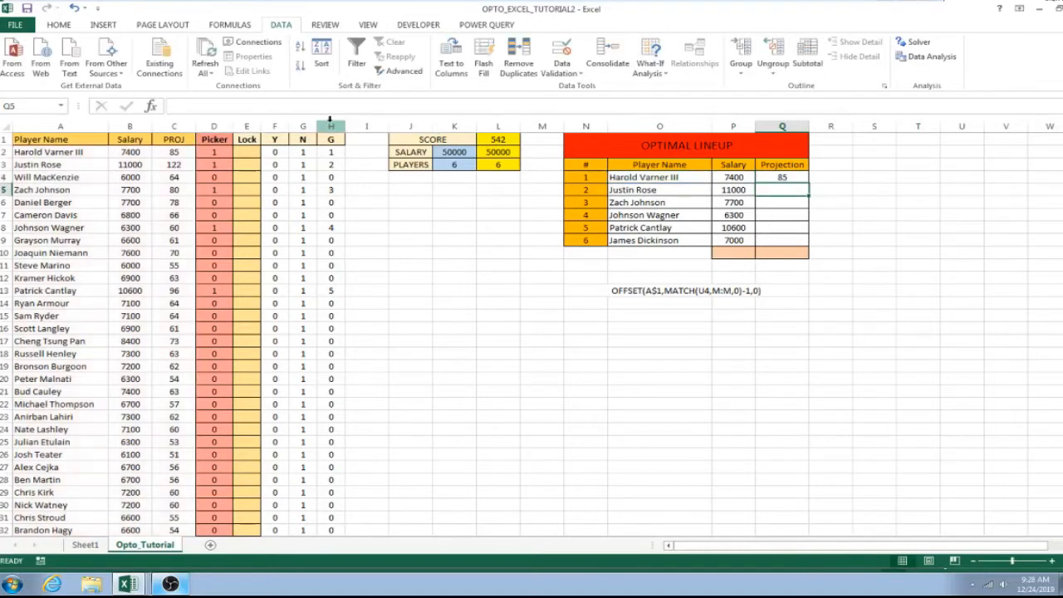
- Fill the projection lookup formula from Q4 down through Q9
left_click(800, 178)
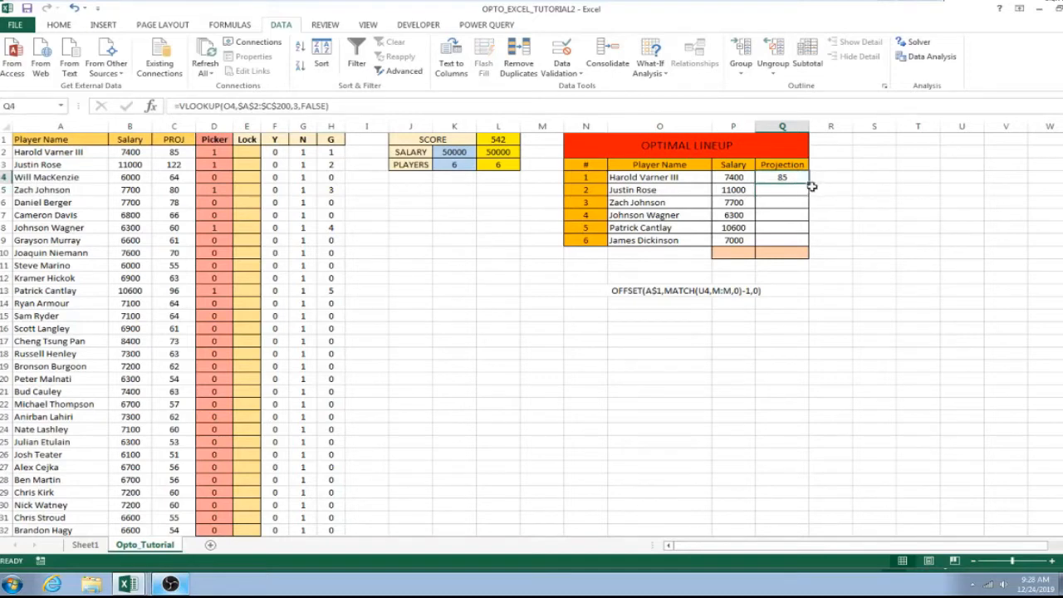
left_click_drag(808, 182, 804, 241)
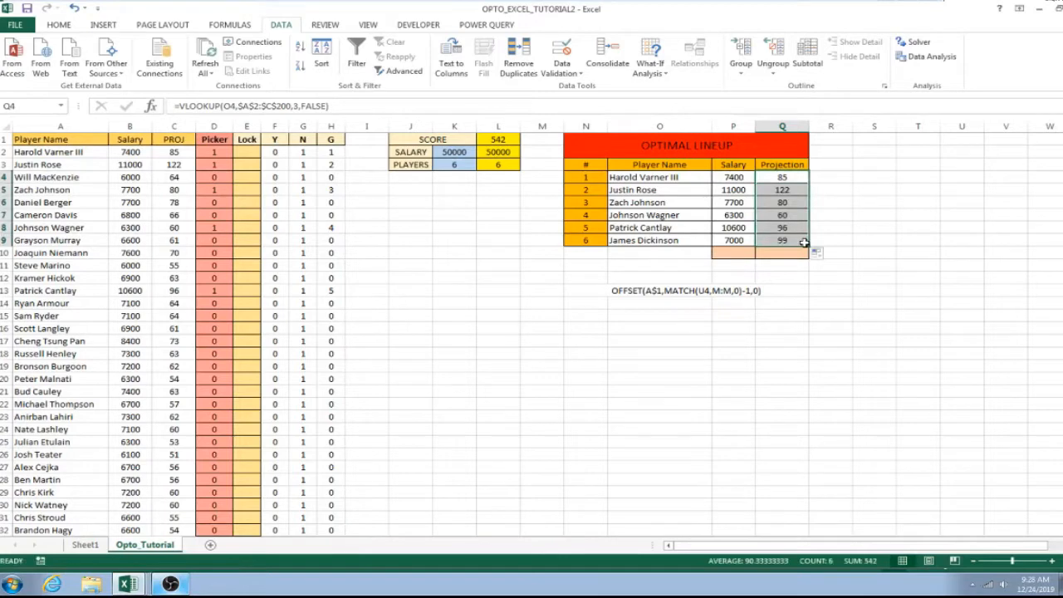
left_click(845, 229)
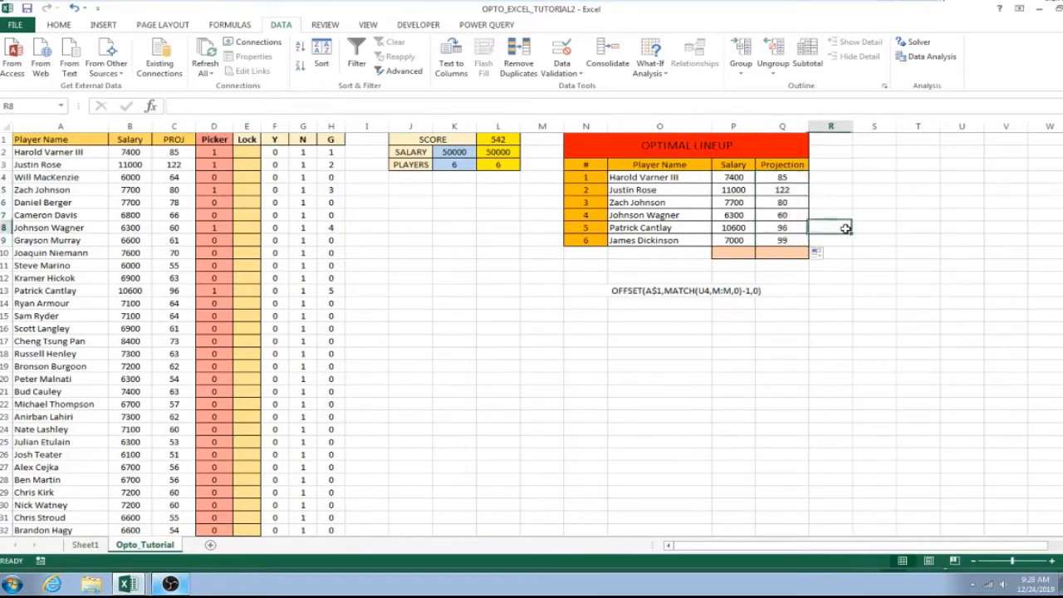
- Total the lineup salaries in P10 with the formula =SUM(P4:P9)
left_click(747, 252)
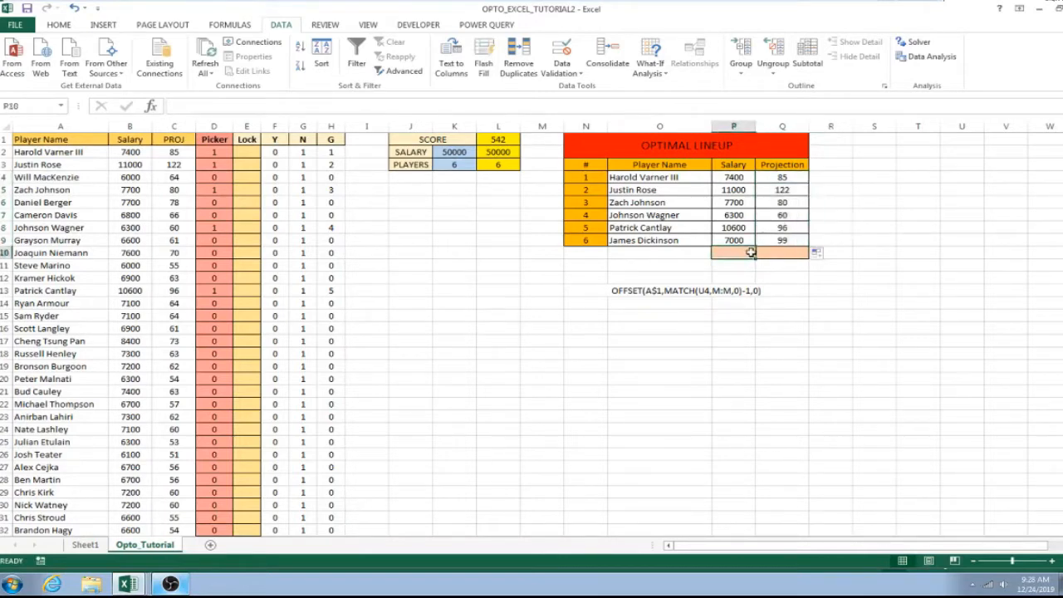
left_click(471, 104)
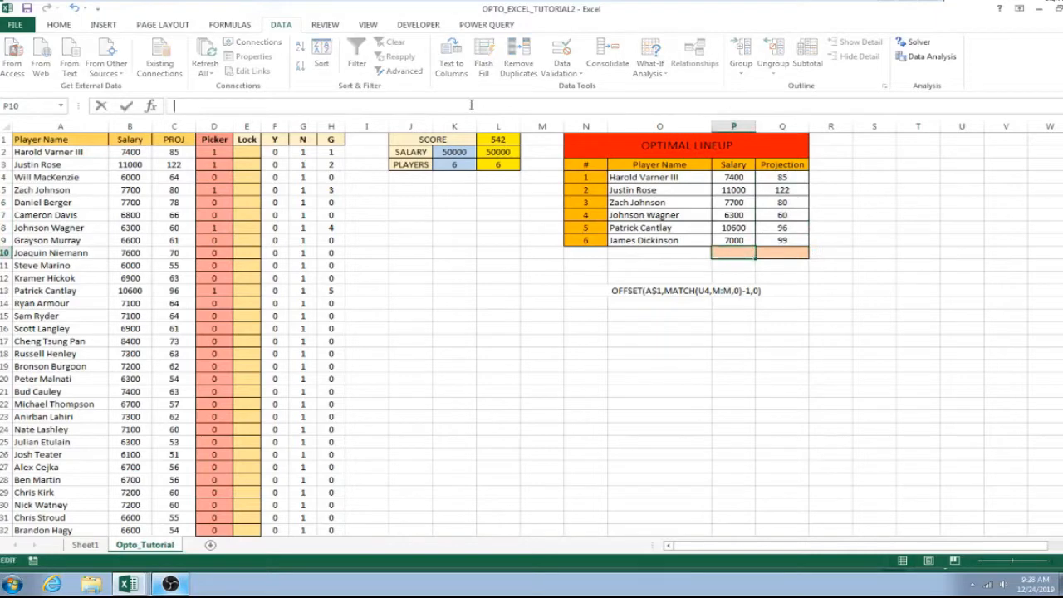
type("=sum(")
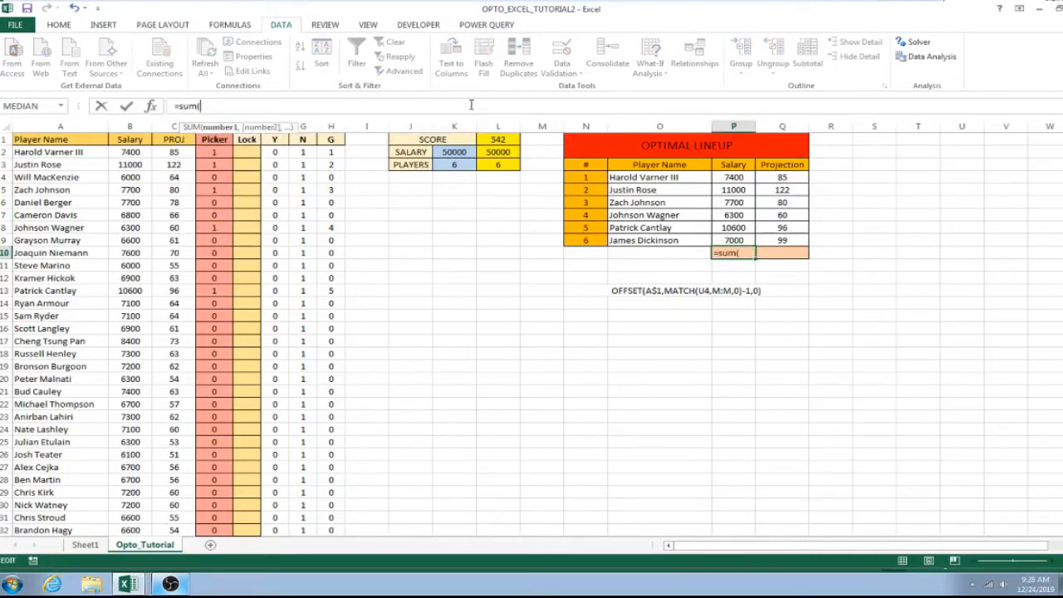
type("P4:P")
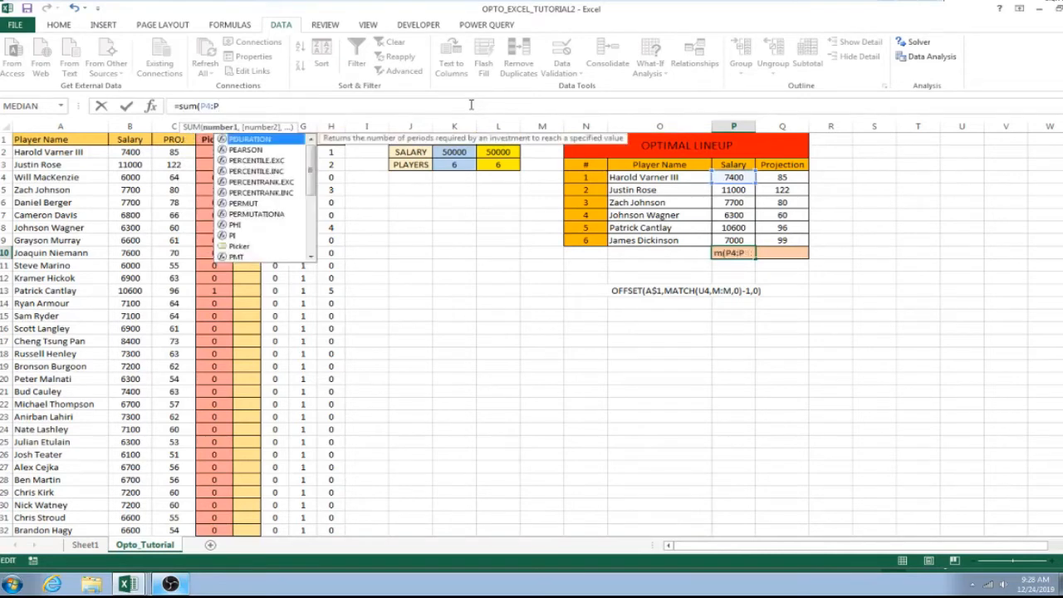
type("9)")
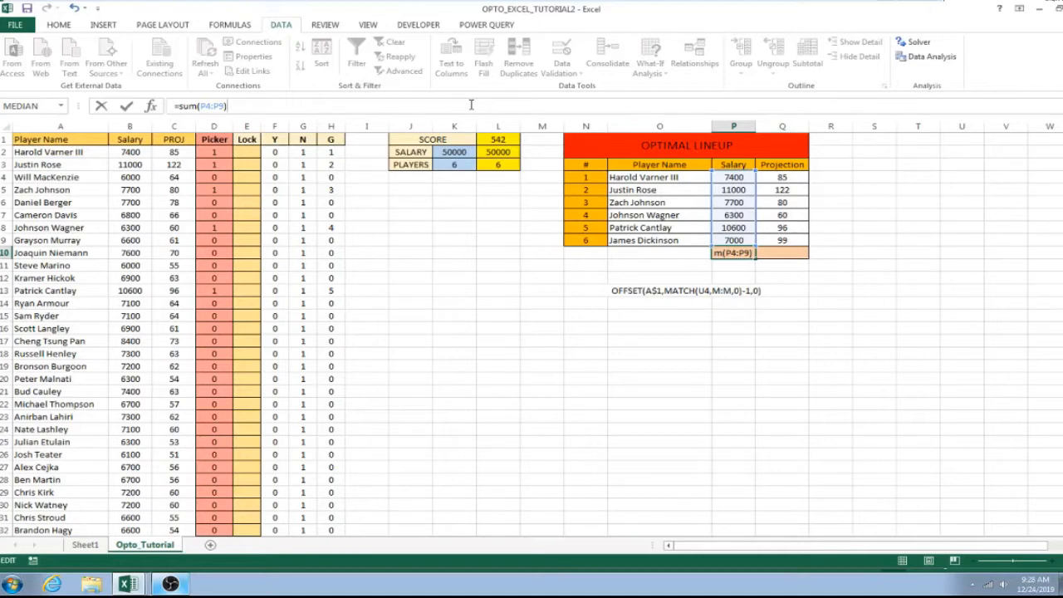
key("Return")
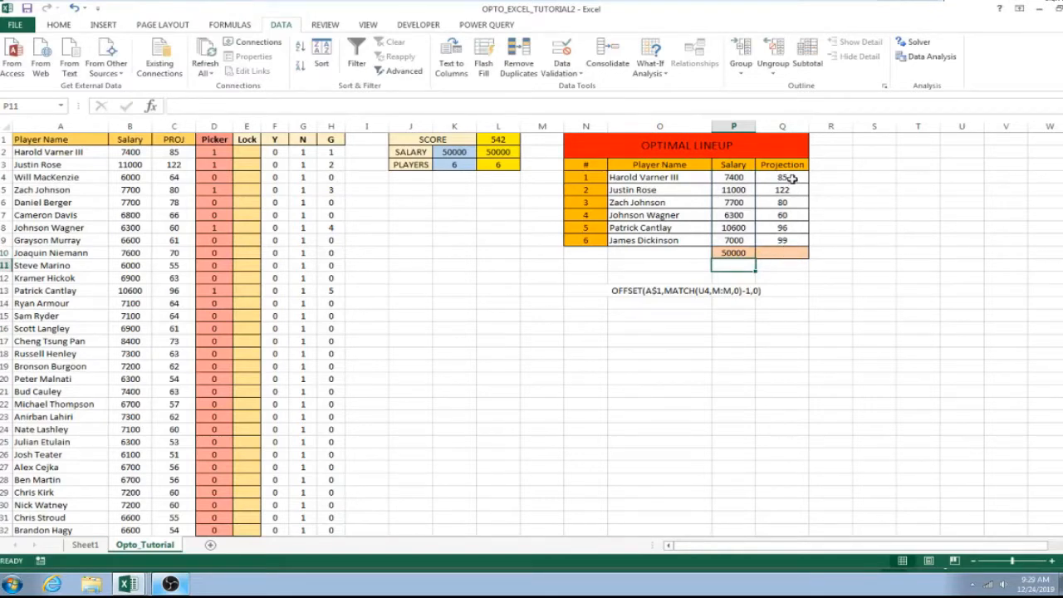
- Extend the salary total formula from P10 across to Q10 to sum the Projection column
left_click_drag(791, 179, 790, 240)
left_click(790, 251)
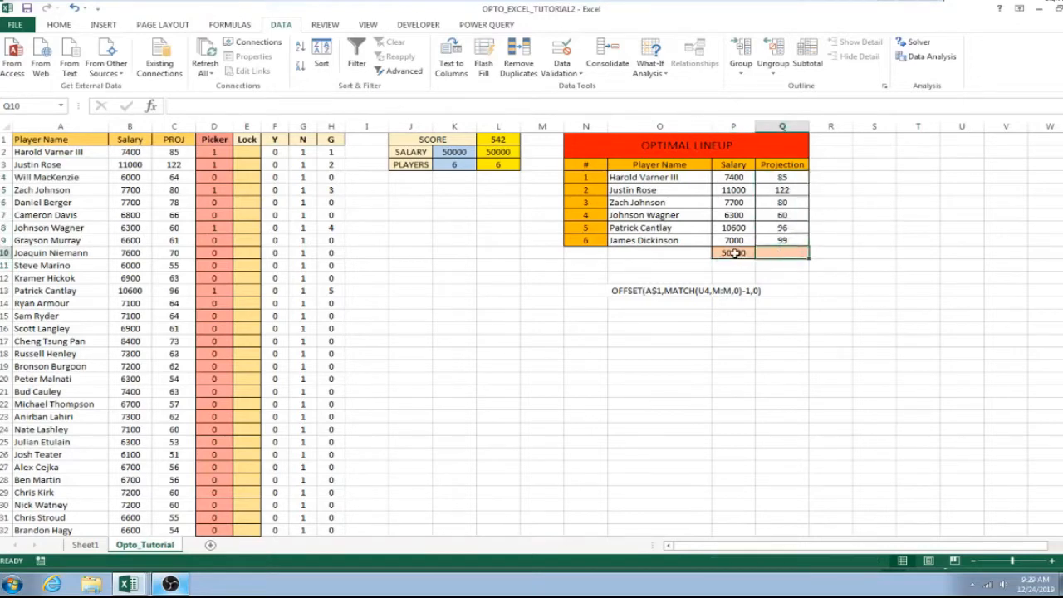
left_click(737, 253)
left_click_drag(755, 260, 789, 267)
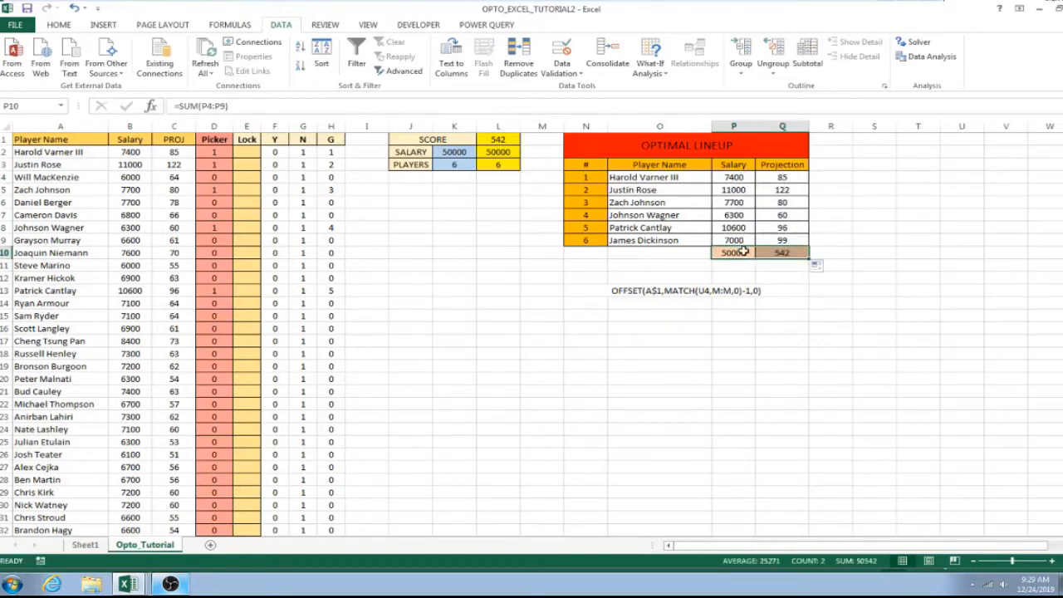
left_click(784, 277)
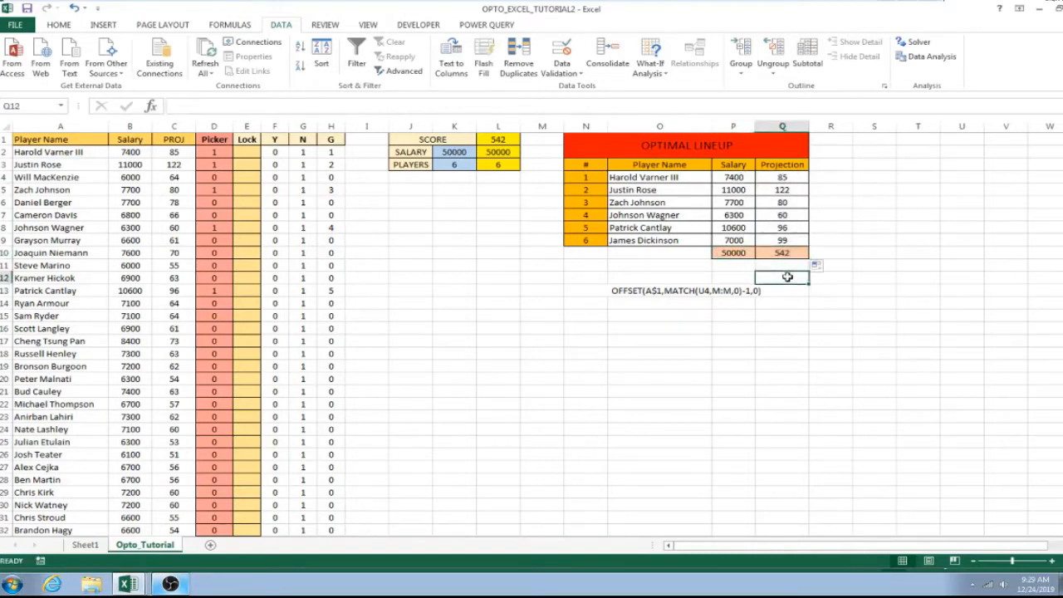
left_click(735, 257)
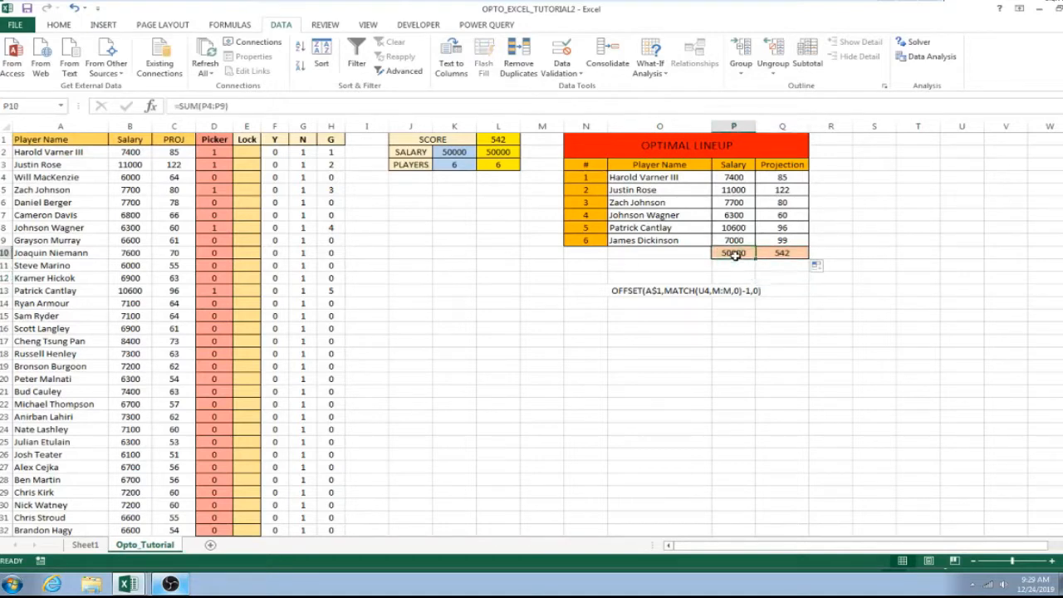
left_click(784, 254)
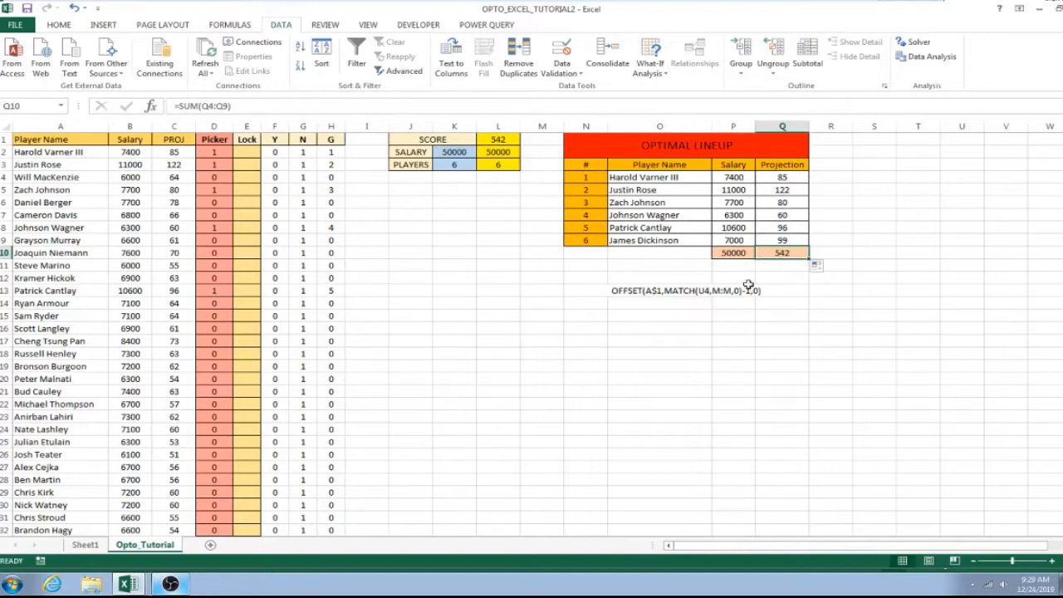
left_click(671, 267)
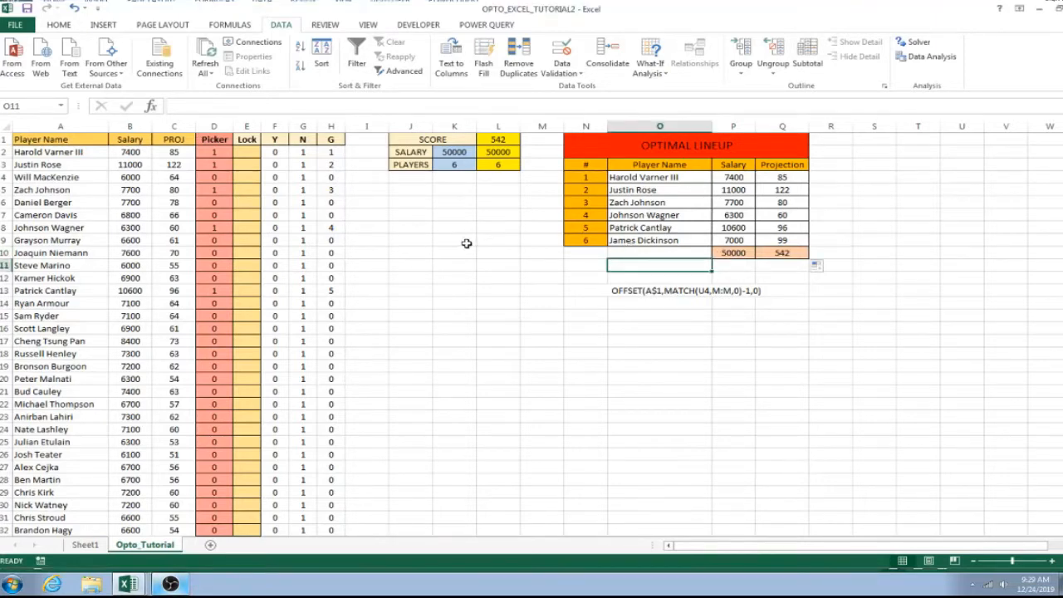
- Reset the Picker column by entering 0 in D2 and filling it down through all player rows
left_click(209, 154)
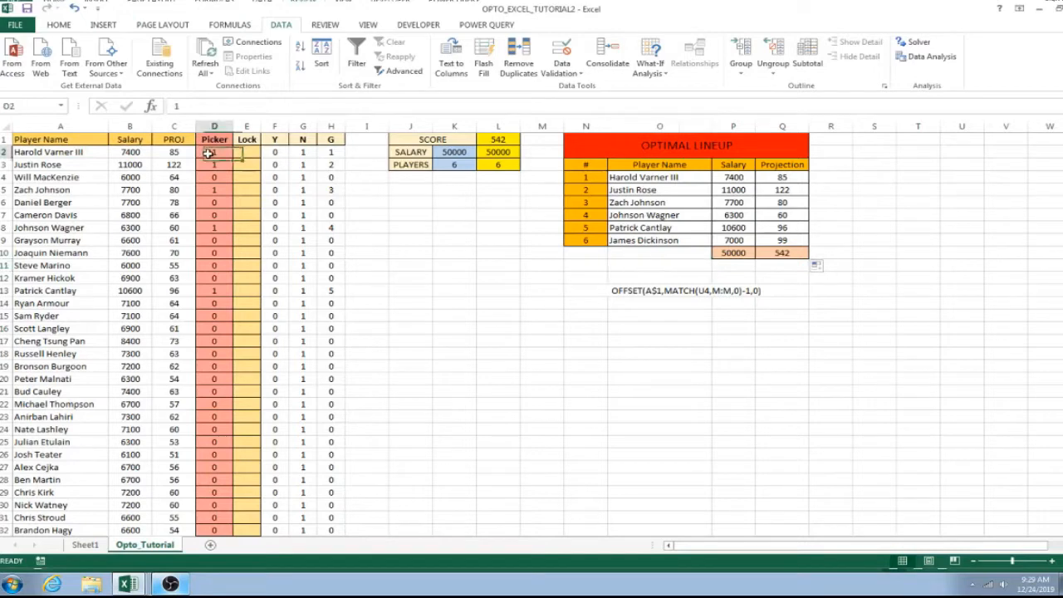
type("0")
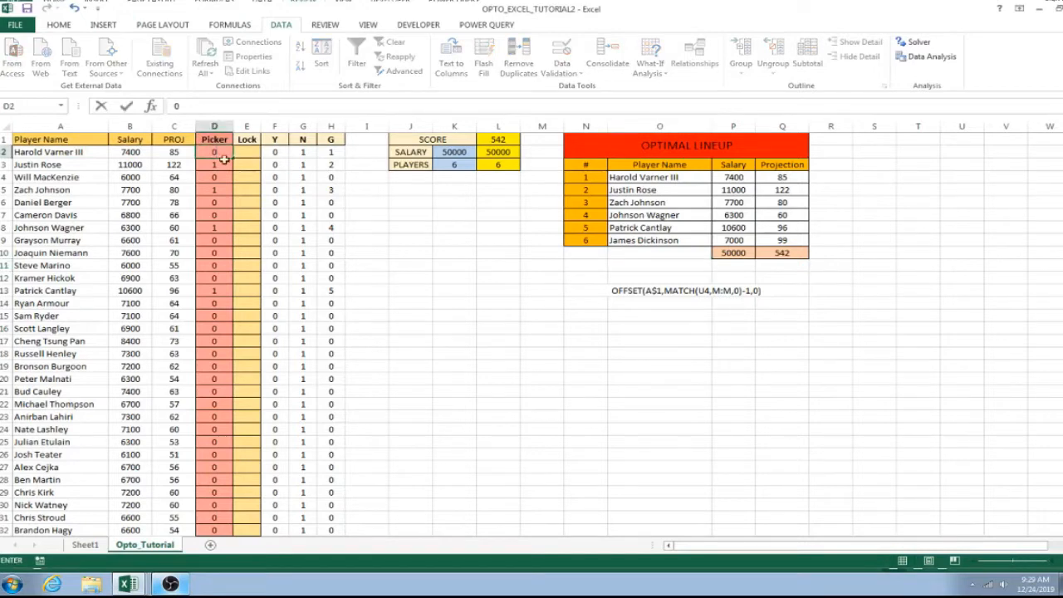
key("ctrl+Return")
left_click_drag(233, 160, 224, 522)
scroll(384, 230, "up", 5)
scroll(413, 254, "down", 1)
scroll(413, 256, "up", 1)
left_click(450, 252)
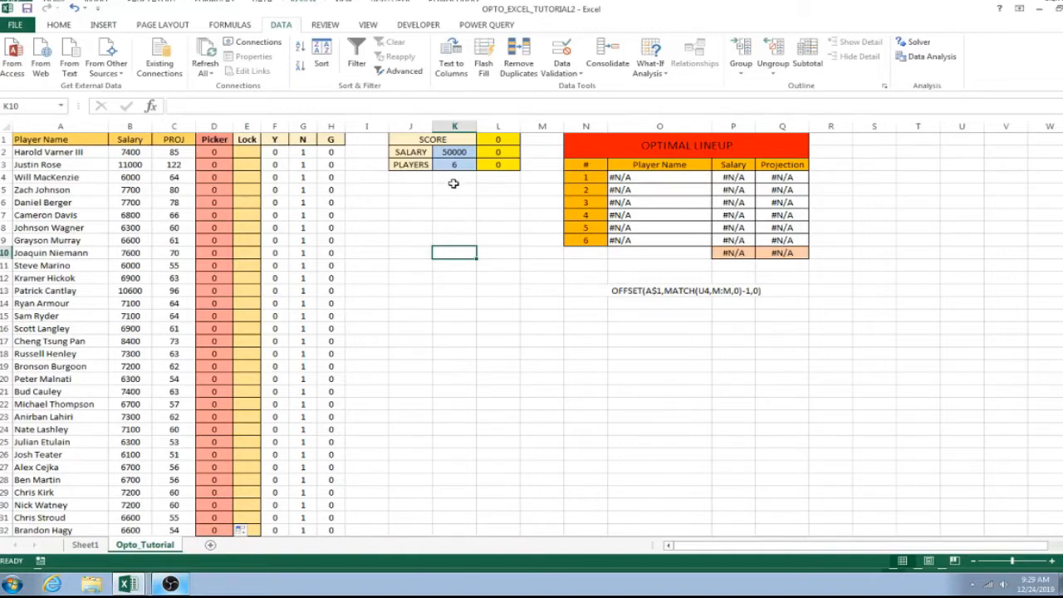
- Start recording a macro named RunOptimizerTutorial, stored in this workbook
left_click(419, 25)
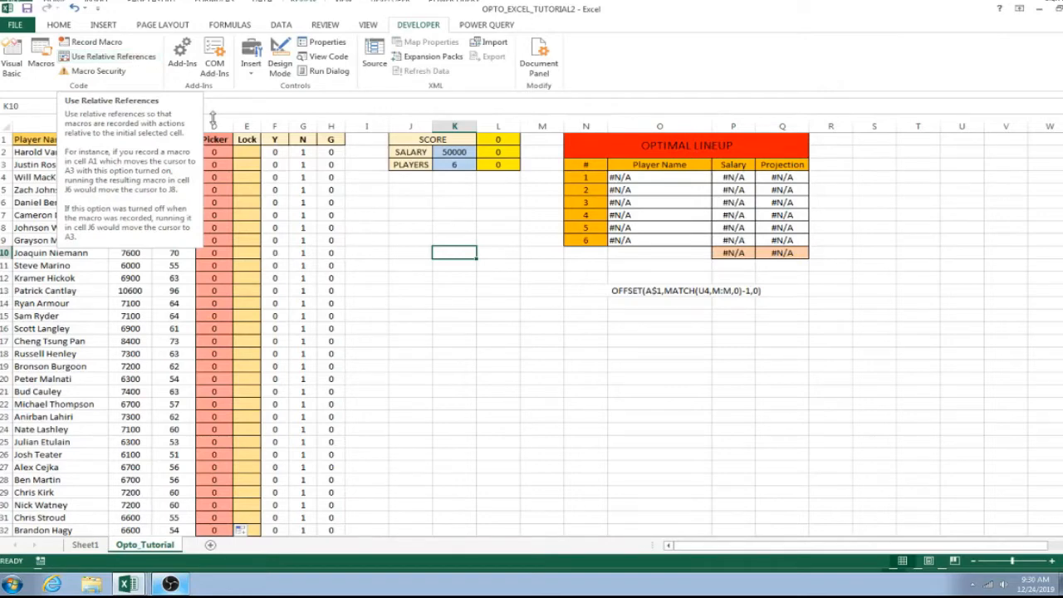
left_click(98, 42)
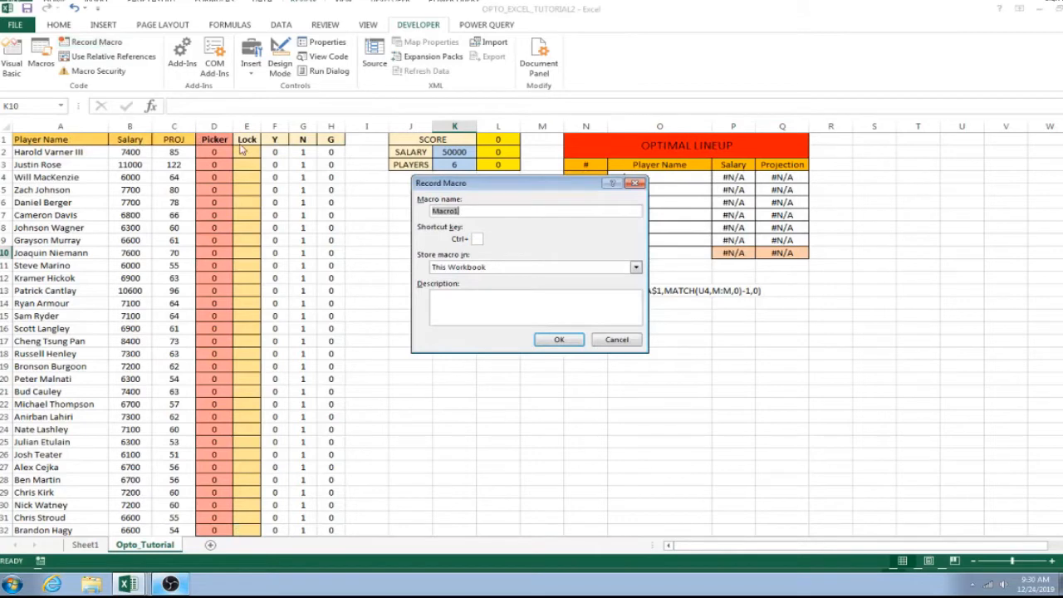
type("RunOptimizerTutorial")
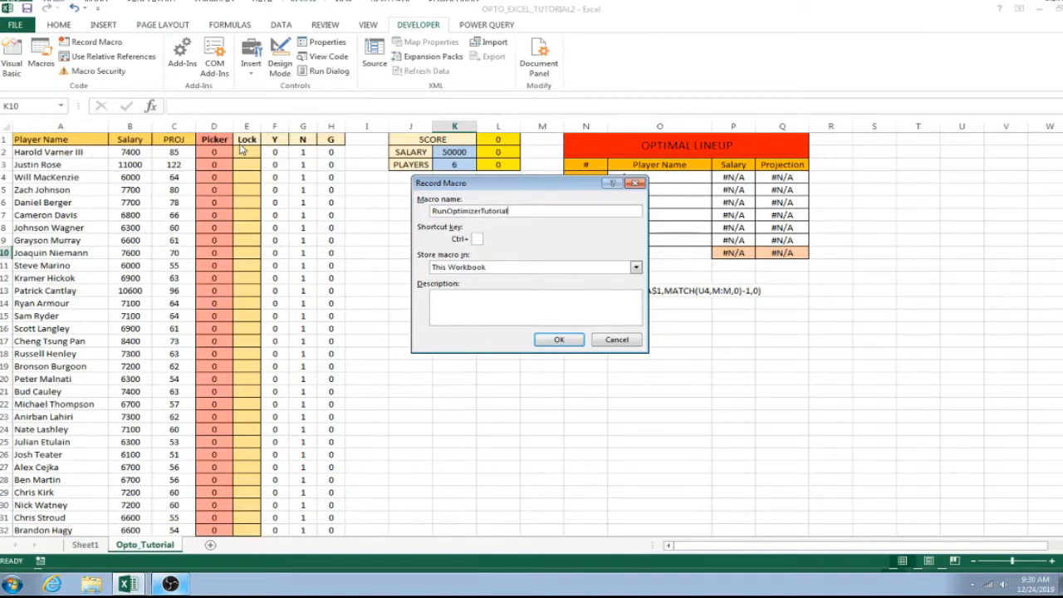
left_click(553, 339)
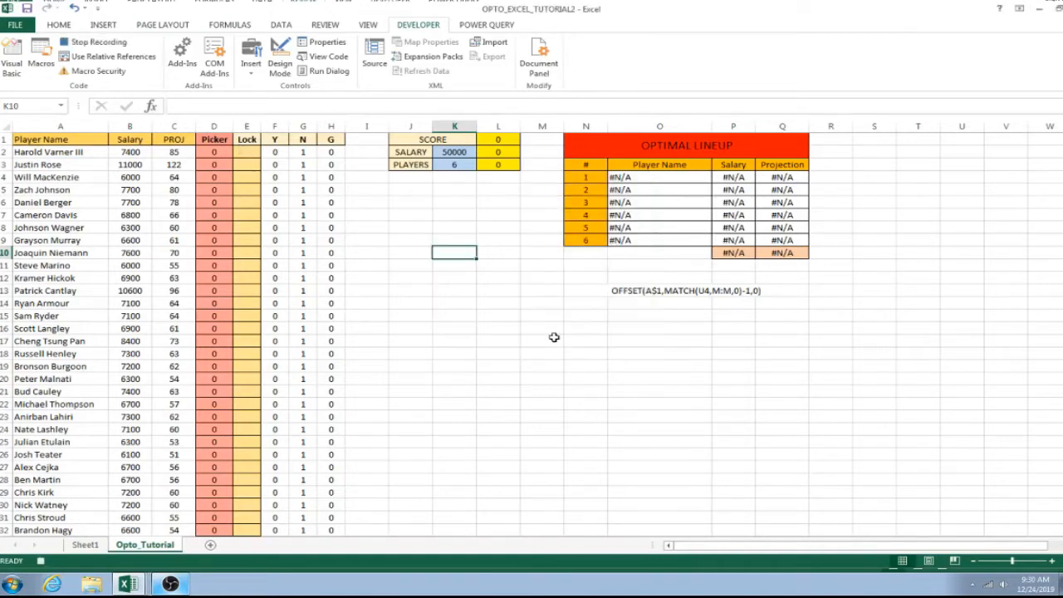
- Run Solver with its existing parameters, accept the solution and stop recording the macro
left_click(98, 56)
left_click(281, 26)
left_click(916, 42)
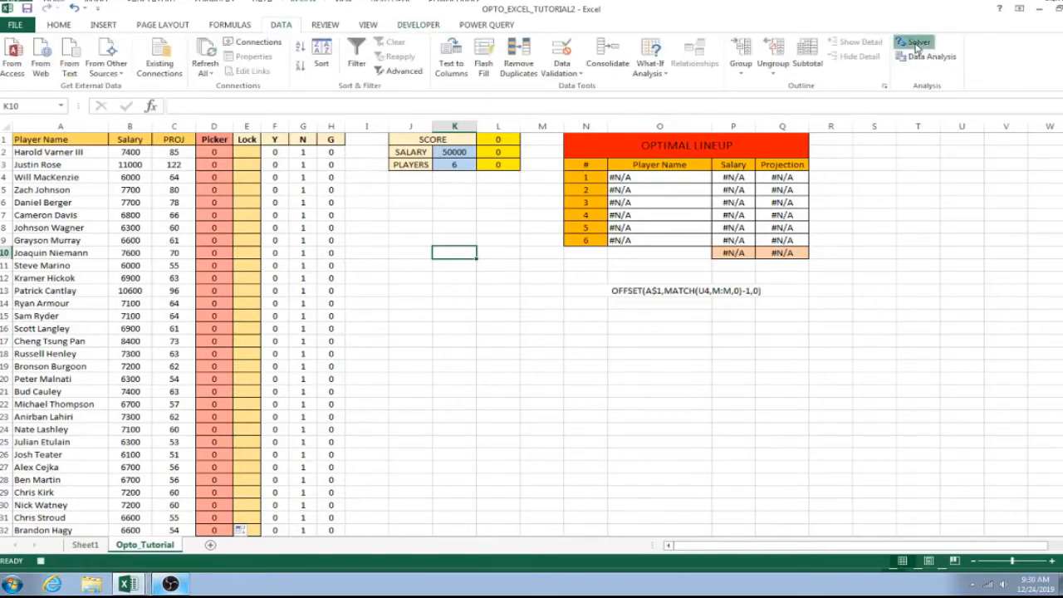
left_click(589, 427)
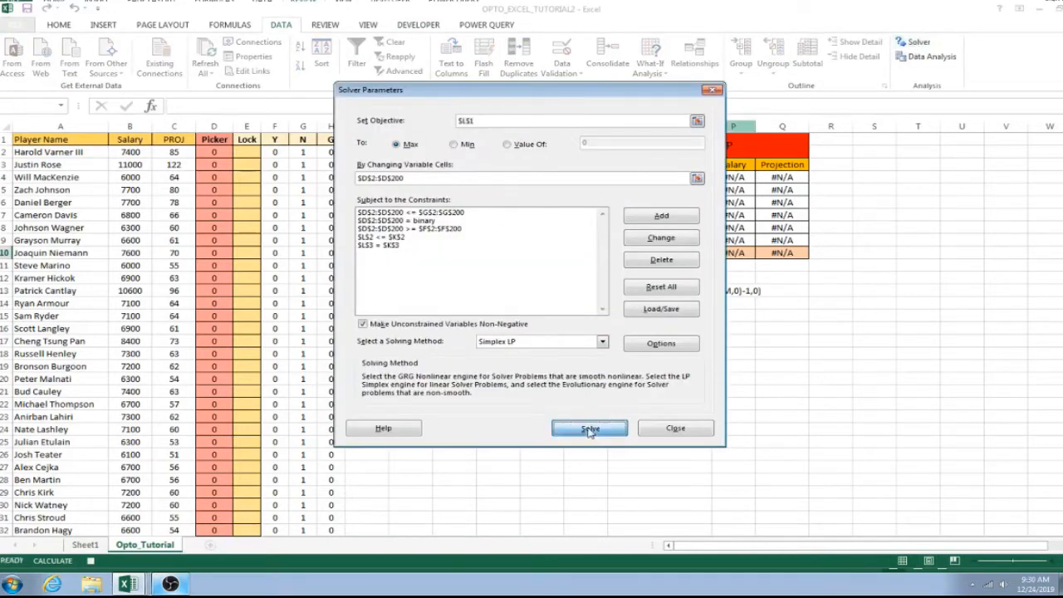
left_click(431, 308)
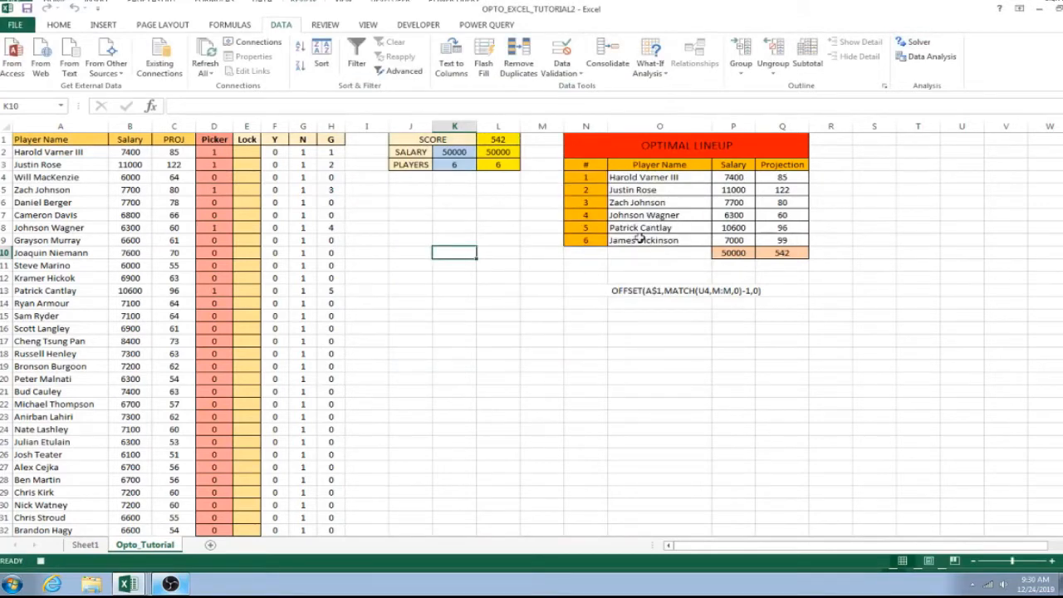
left_click(426, 30)
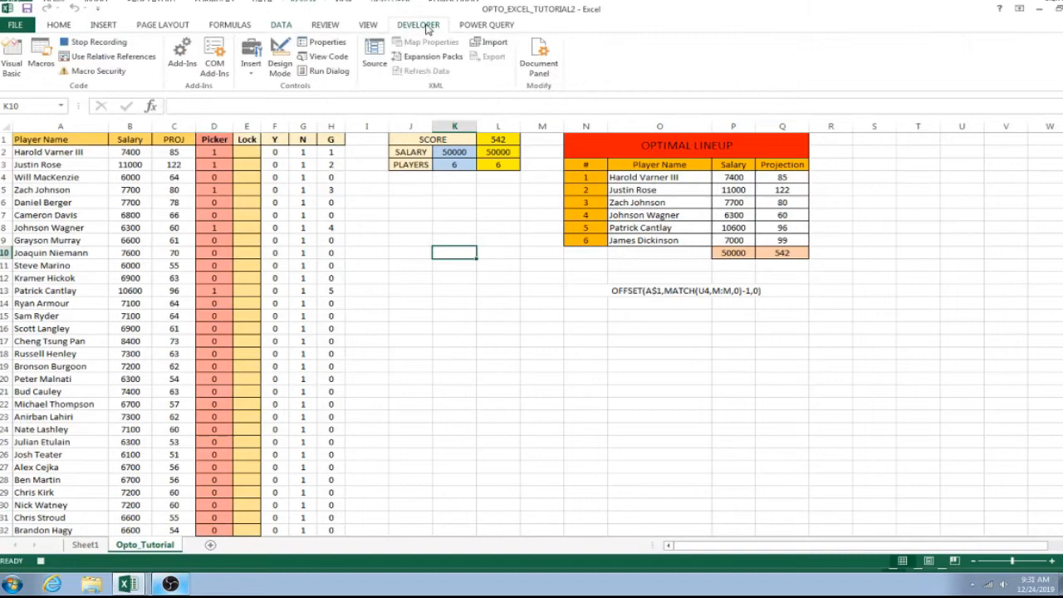
left_click(103, 42)
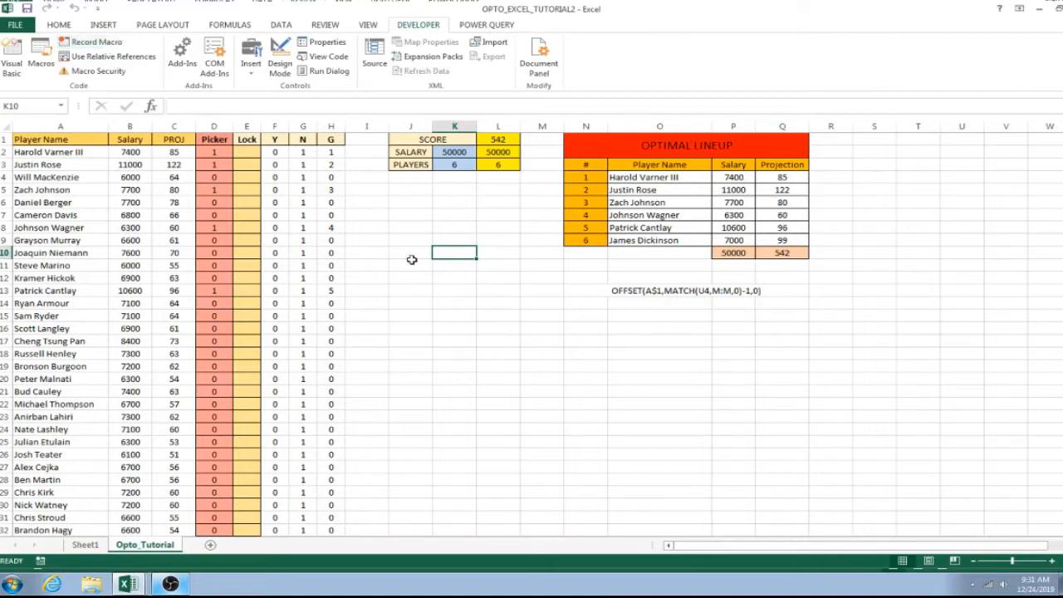
- Start recording a second macro named CLEAR, stored in this workbook
left_click(107, 46)
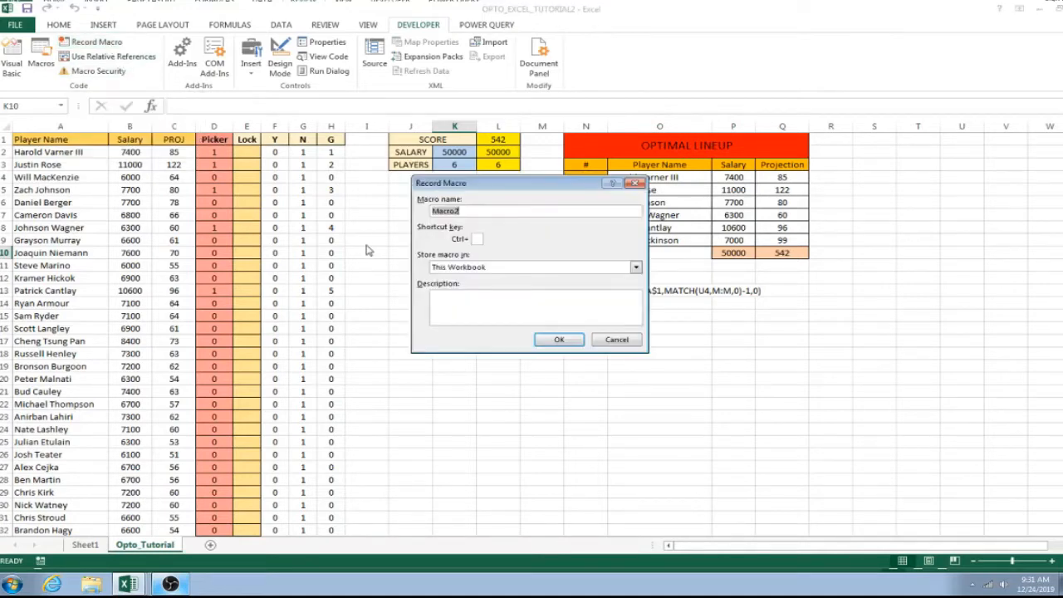
type("RESETOpto_")
left_click(560, 340)
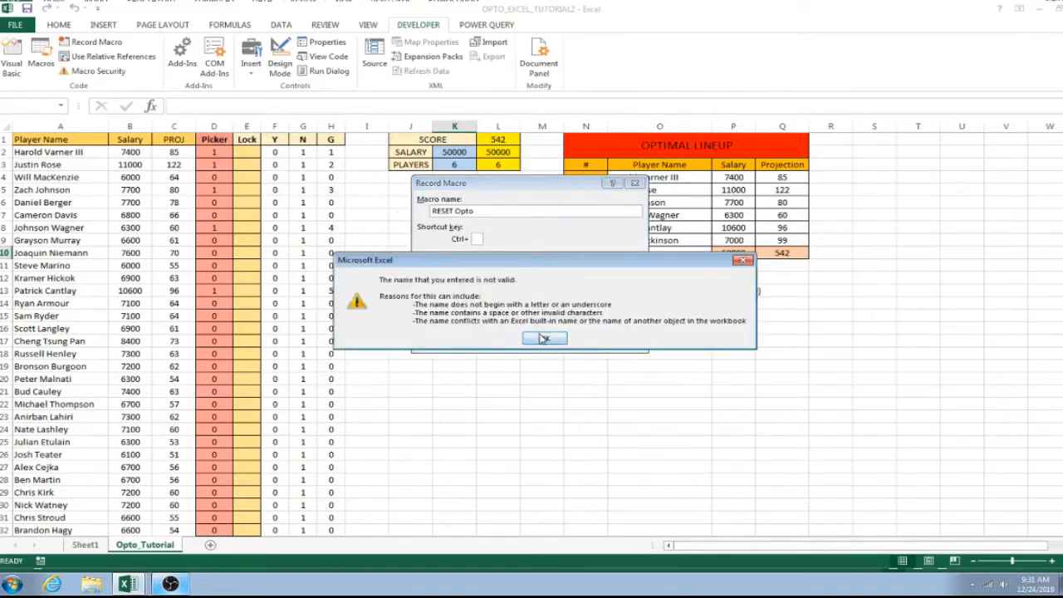
left_click(544, 340)
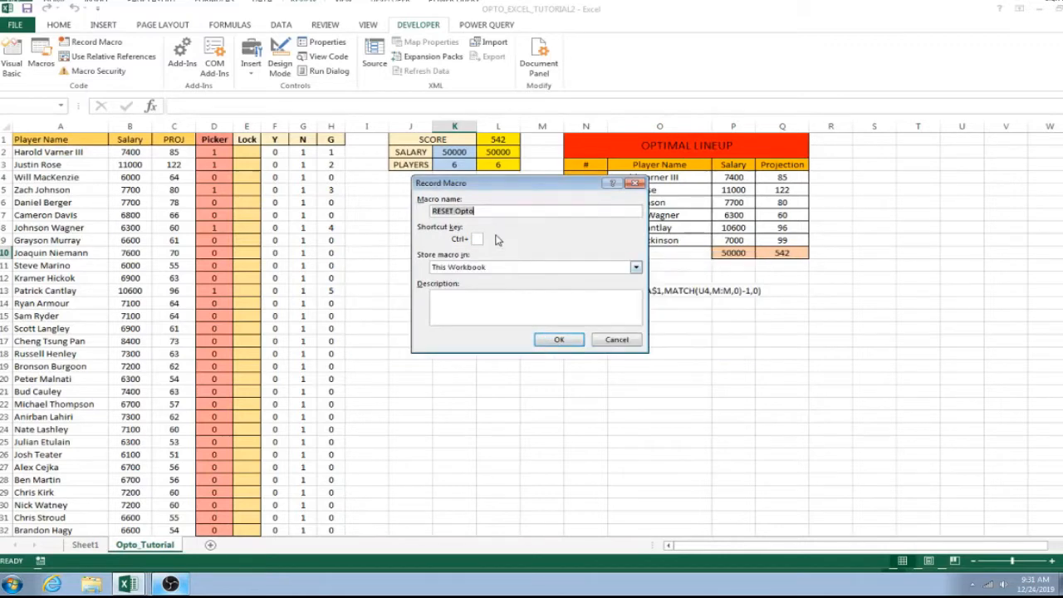
type("CLEAR")
left_click(556, 340)
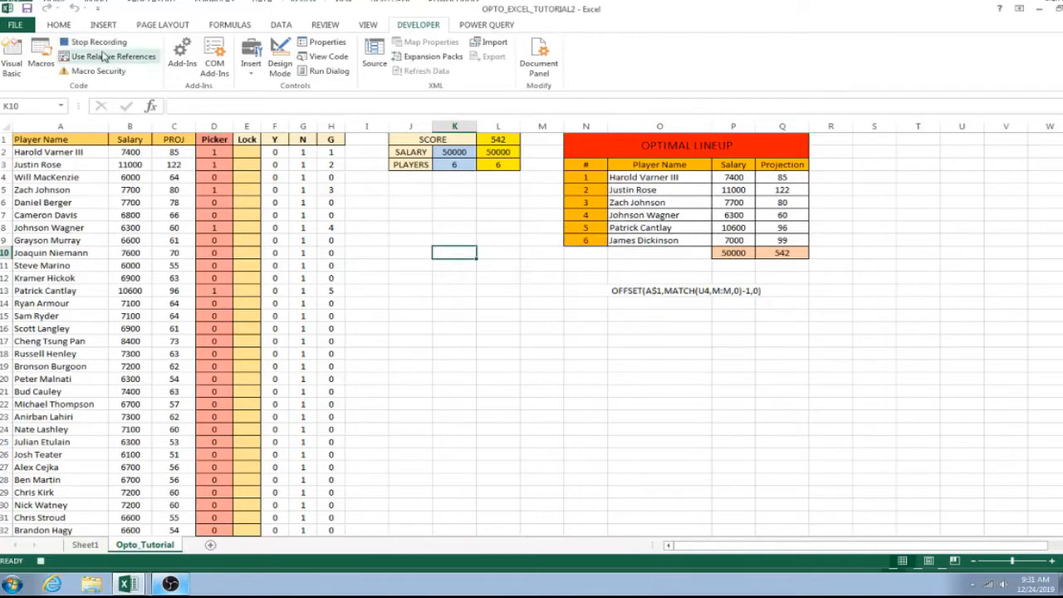
- Enter 0 in Picker cell D2 and fill it down to D64 for the macro being recorded
left_click(209, 155)
type("0")
key("Return")
left_click(214, 155)
left_click_drag(233, 158, 237, 516)
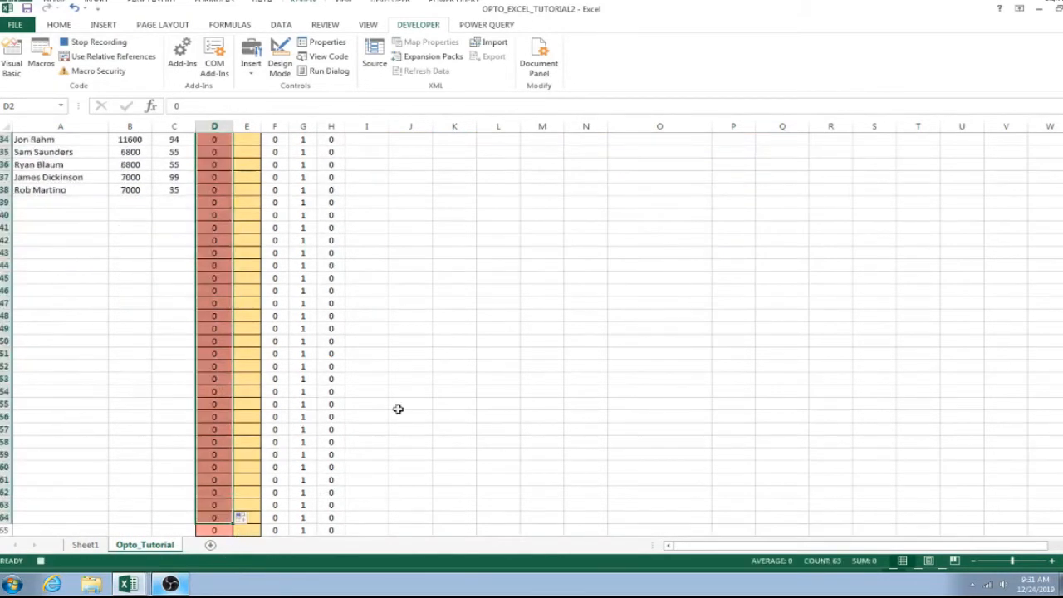
scroll(398, 411, "up", 11)
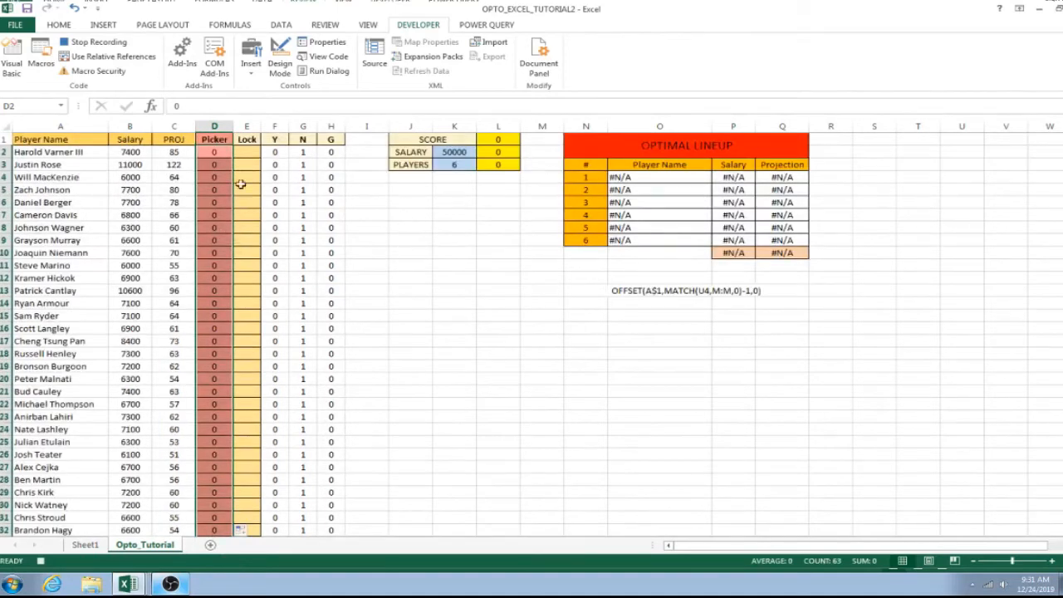
- Clear the Lock column cells from E2 down and stop recording the macro
left_click_drag(246, 152, 251, 516)
scroll(252, 516, "up", 20)
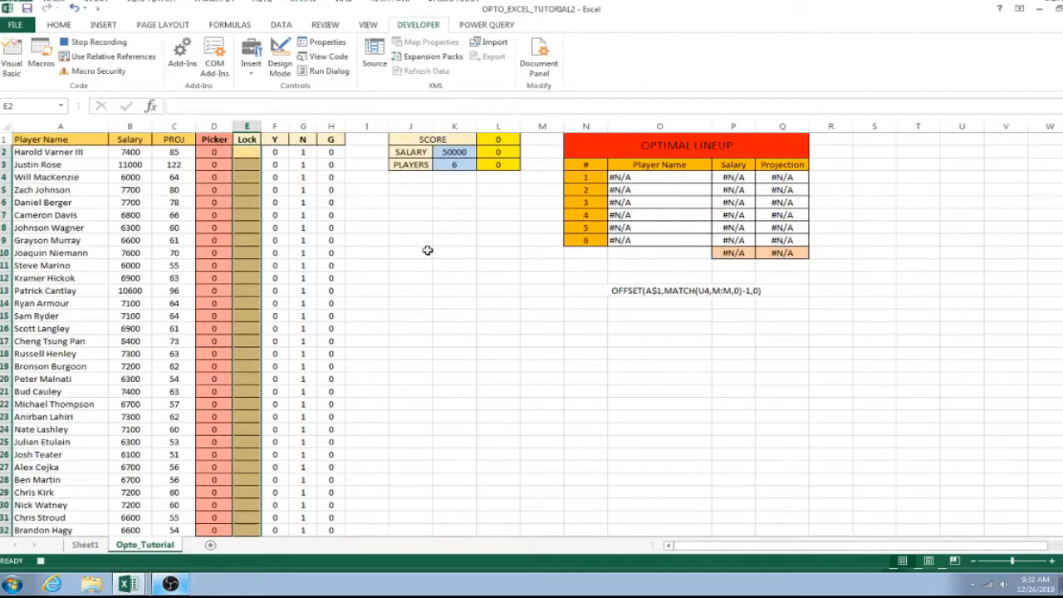
left_click(399, 204)
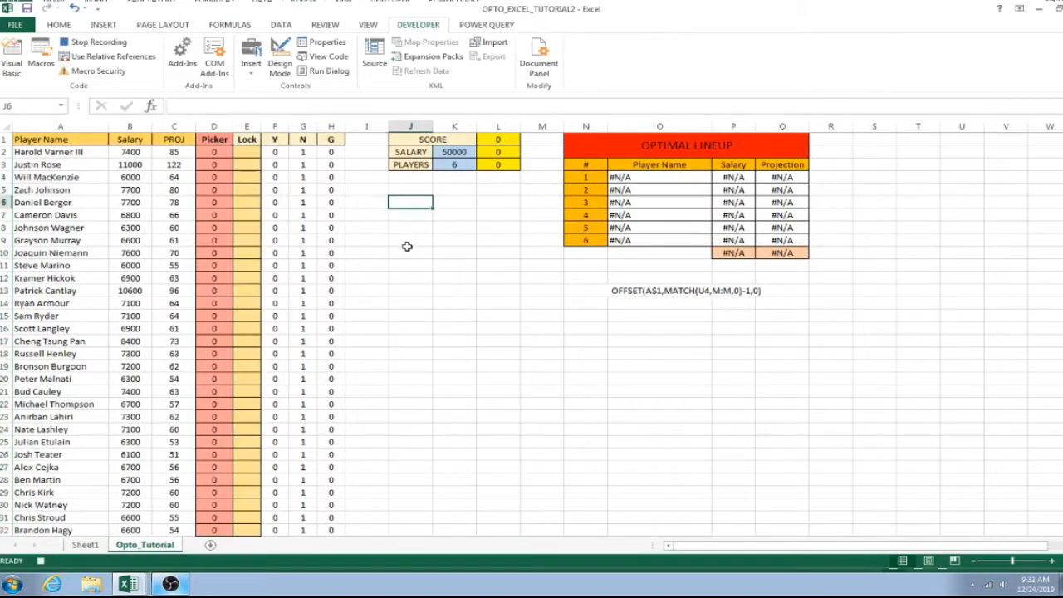
left_click(97, 45)
scroll(257, 470, "down", 4)
scroll(245, 471, "up", 4)
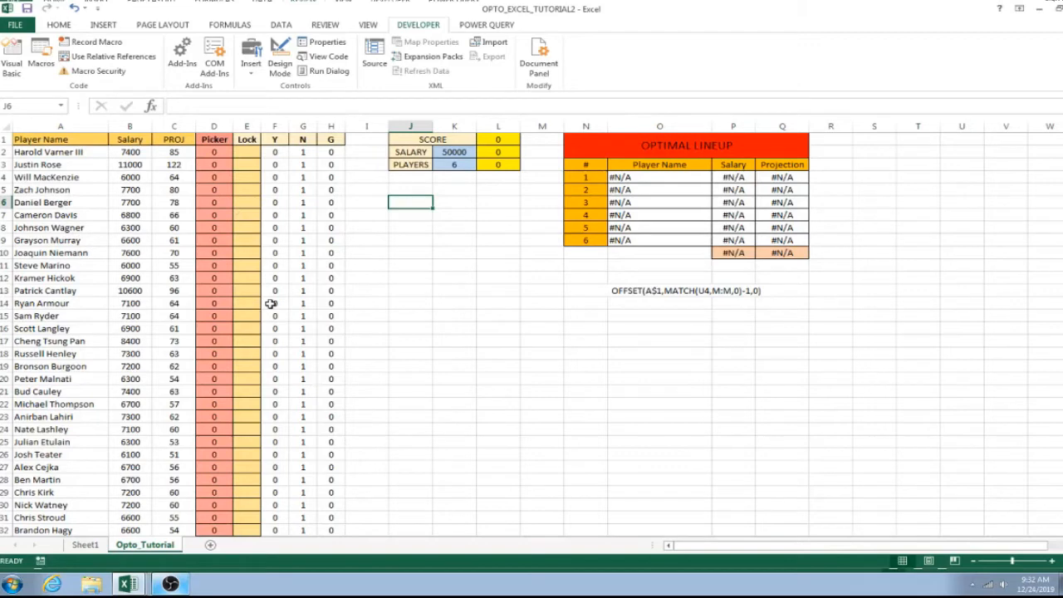
- Draw a form button below the score table, spanning about J6 to K8, without assigning a macro
left_click(251, 67)
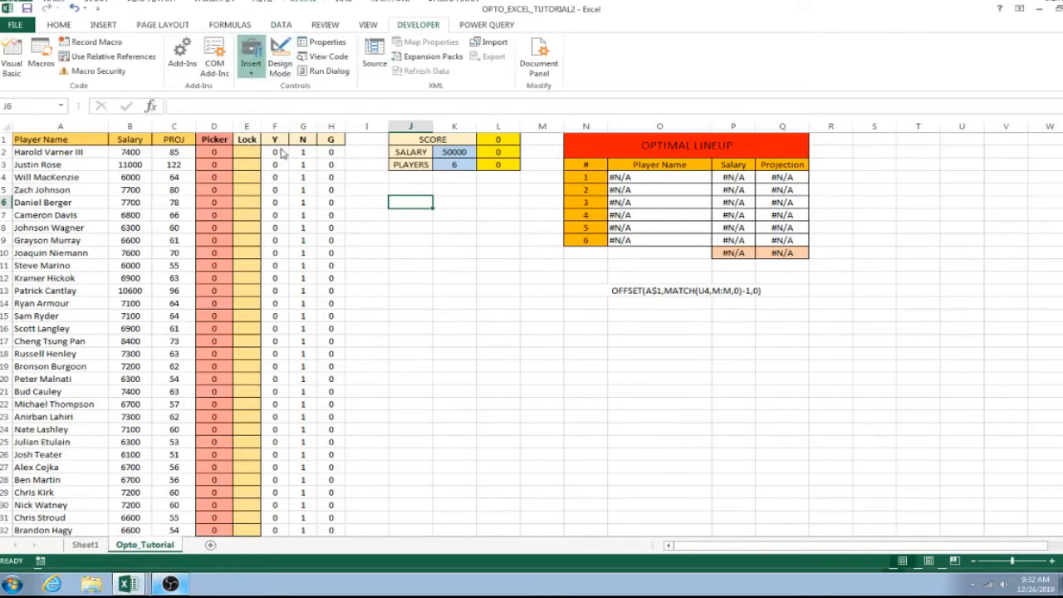
left_click(246, 104)
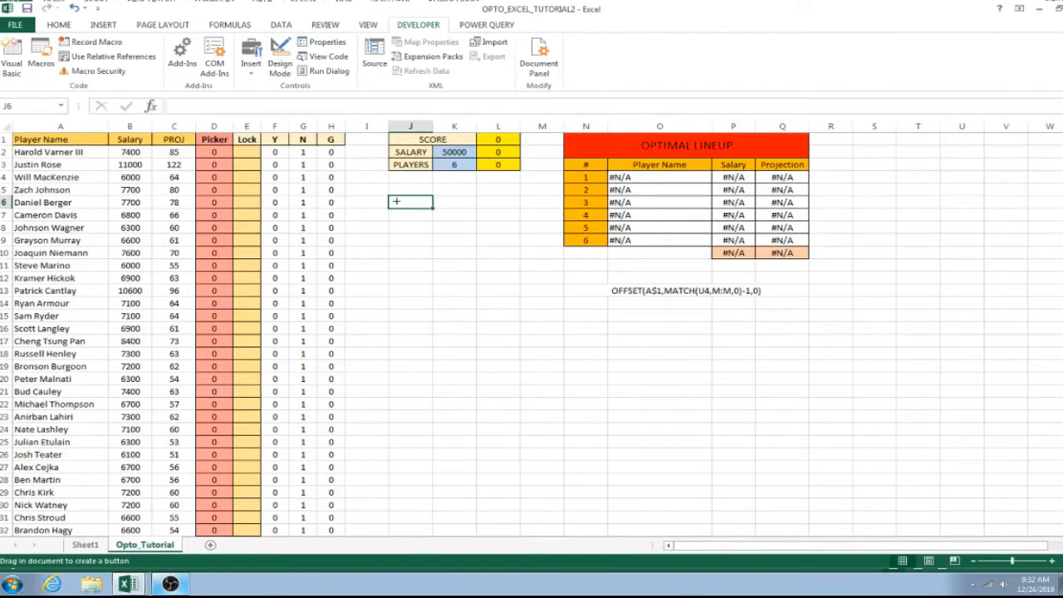
left_click_drag(396, 201, 467, 228)
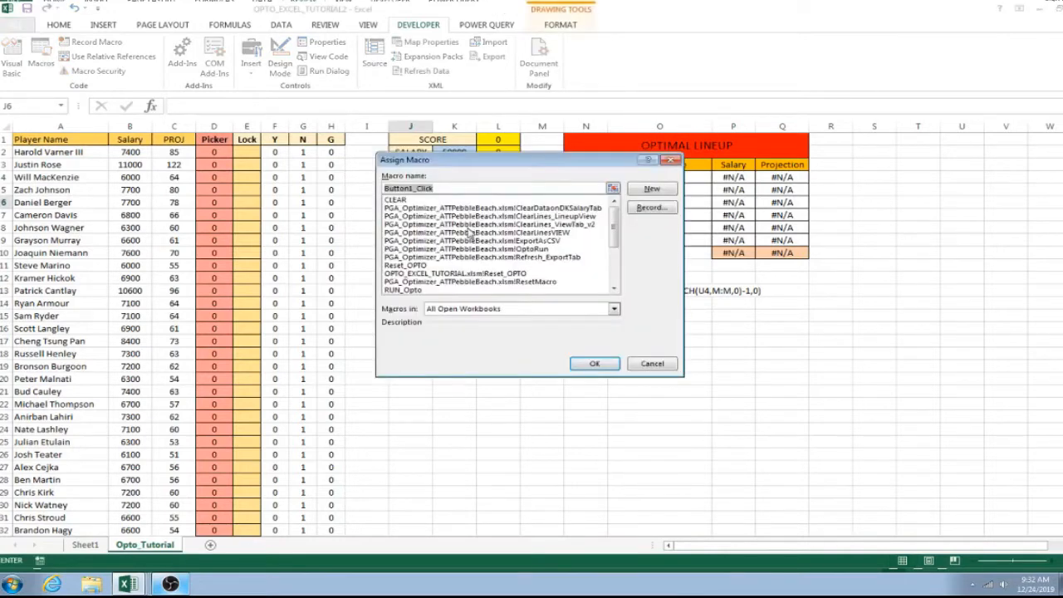
left_click(651, 364)
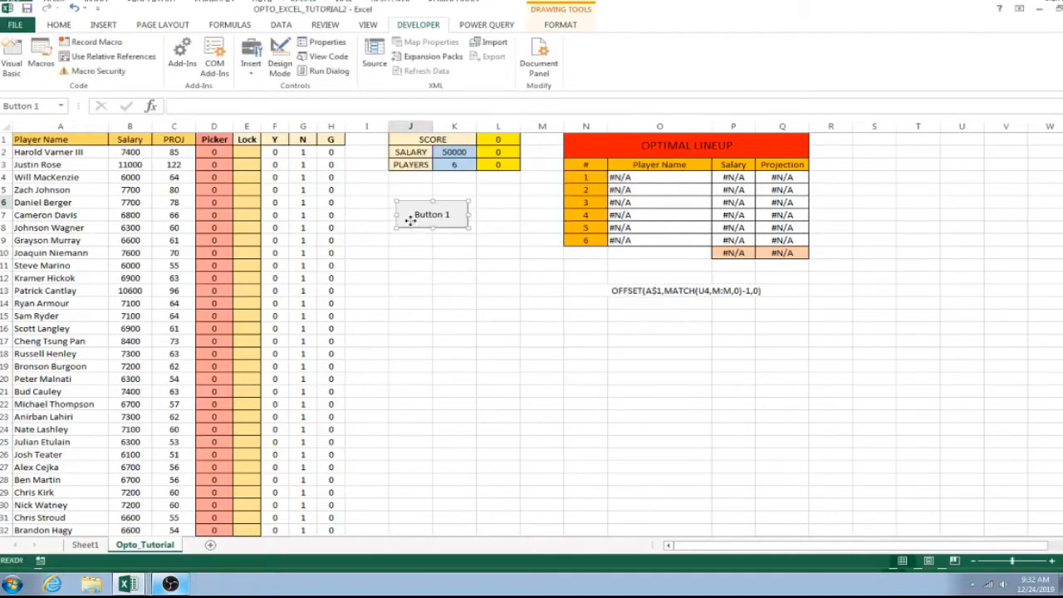
left_click(436, 281)
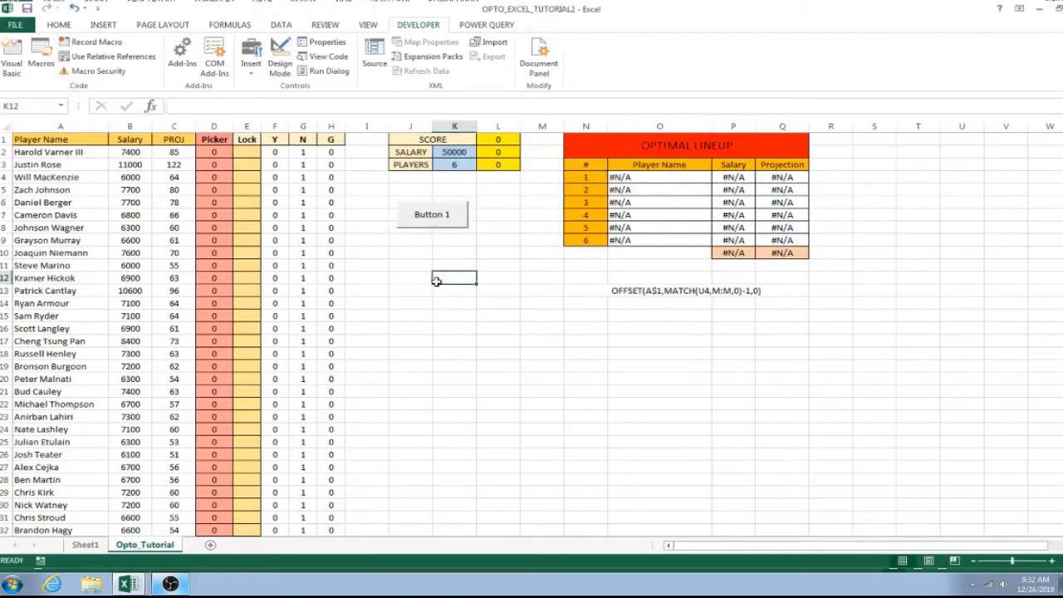
right_click(408, 219)
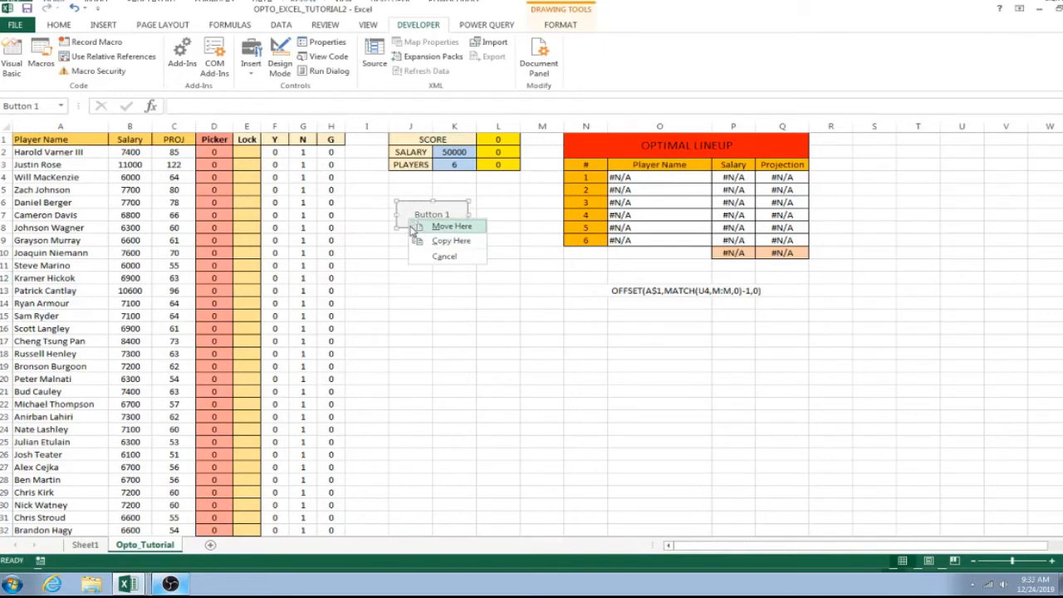
left_click(413, 227)
left_click(401, 240)
type("=VLOOKUP(O4,$A$2:$C$200,2,FALSE)")
key("Delete")
right_click(408, 217)
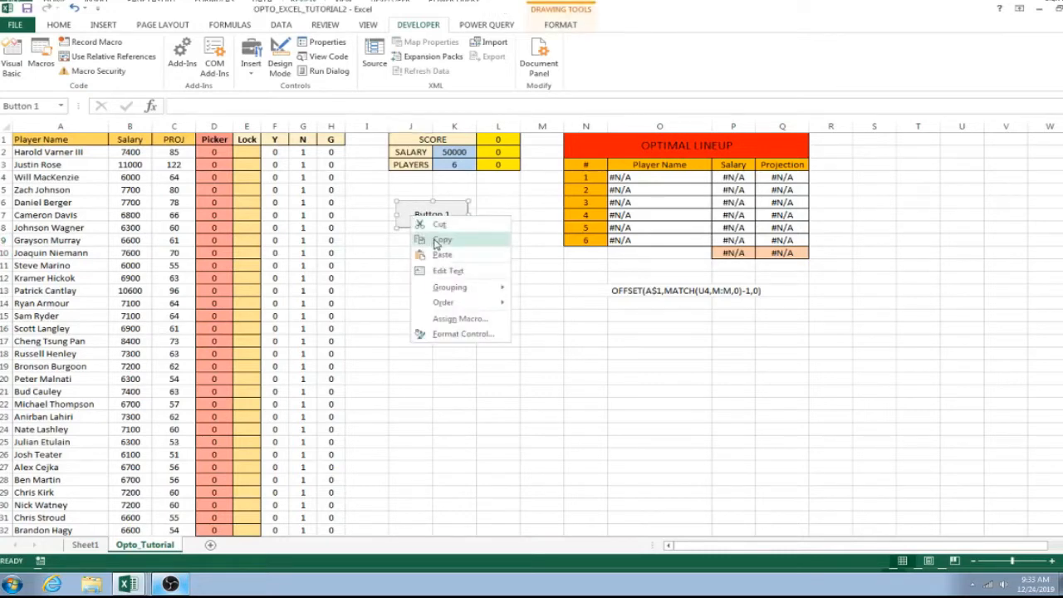
left_click(400, 253)
left_click(379, 265)
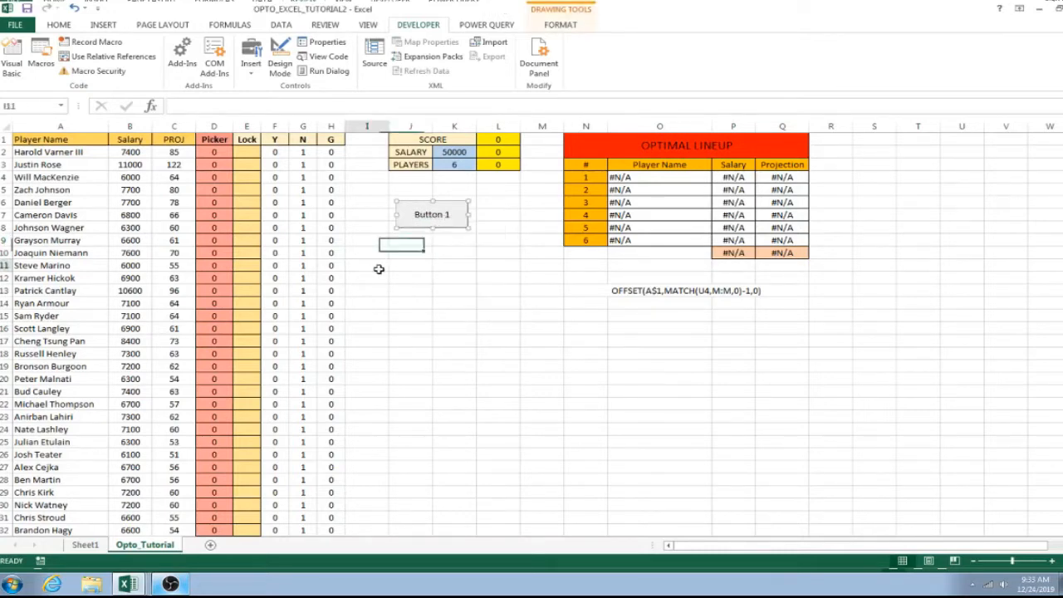
- Copy the form button and paste a duplicate below it at J10
right_click(410, 218)
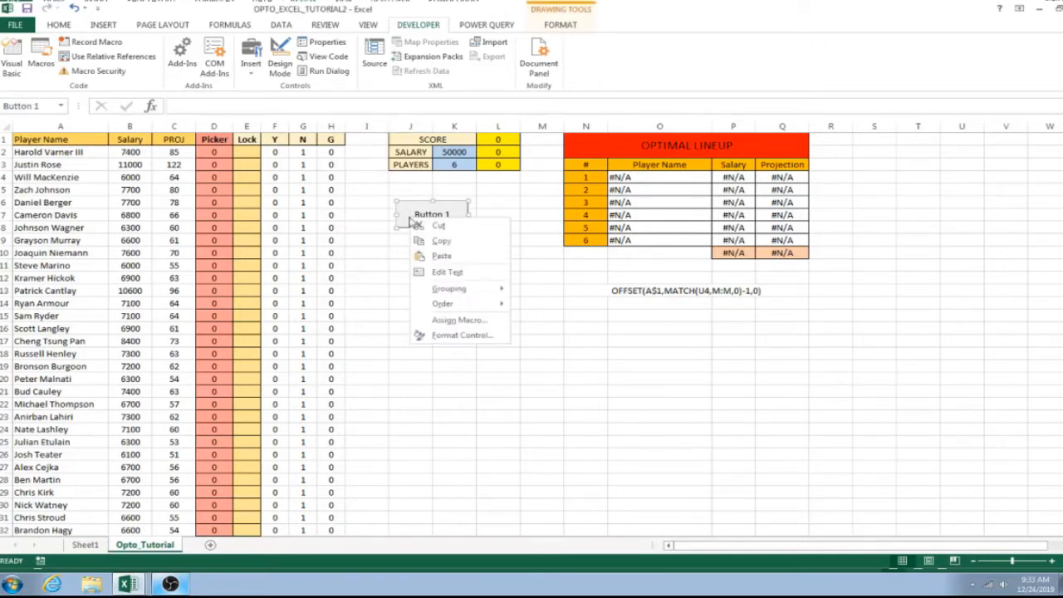
left_click(443, 242)
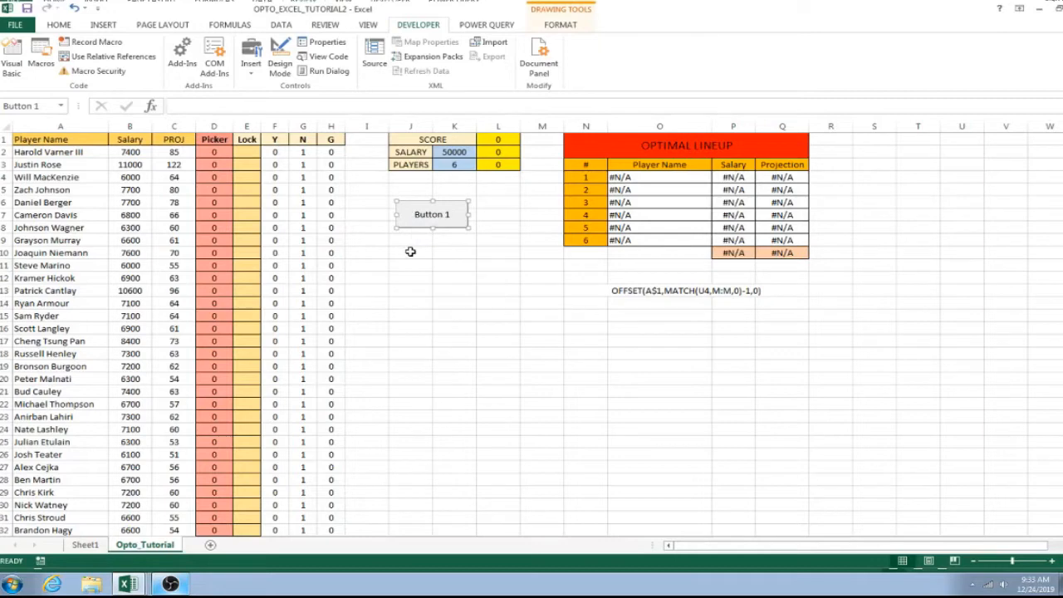
left_click(410, 252)
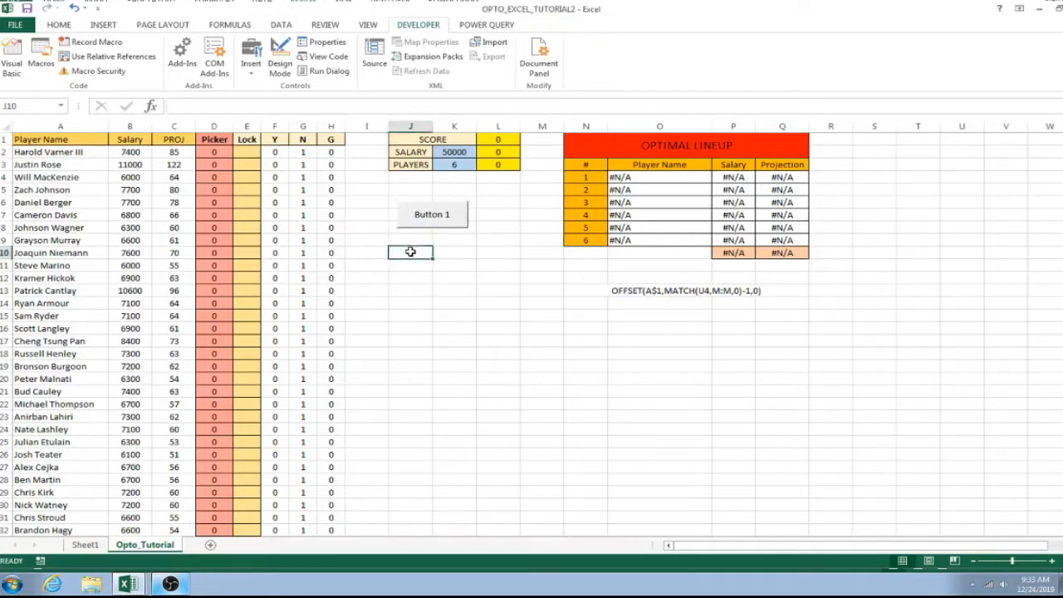
key("ctrl+v")
left_click(411, 291)
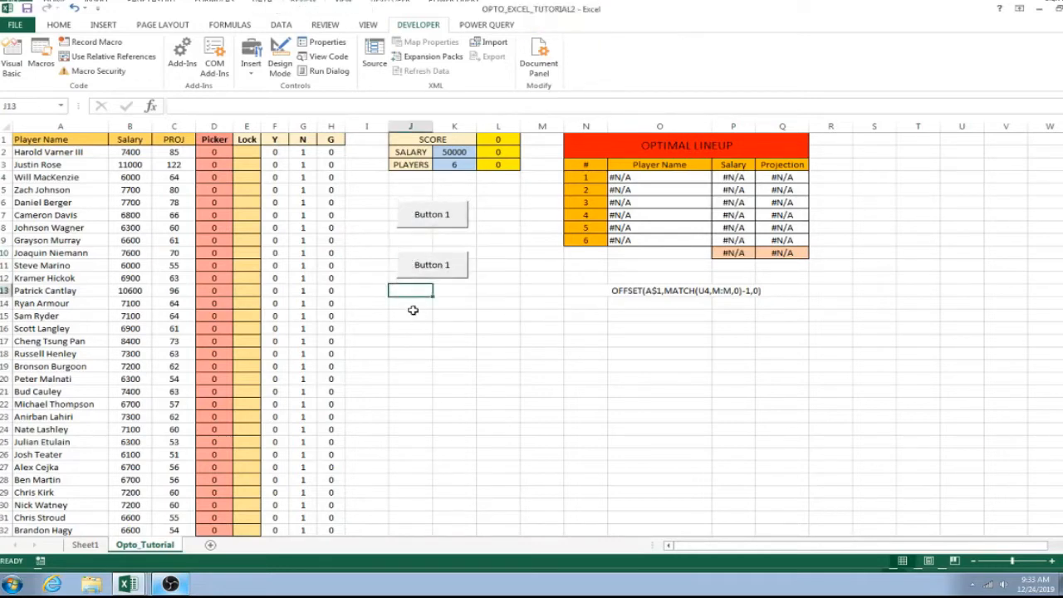
- Move the duplicate button up so it sits directly beneath the first one, around row 10
left_click(408, 266, "ctrl")
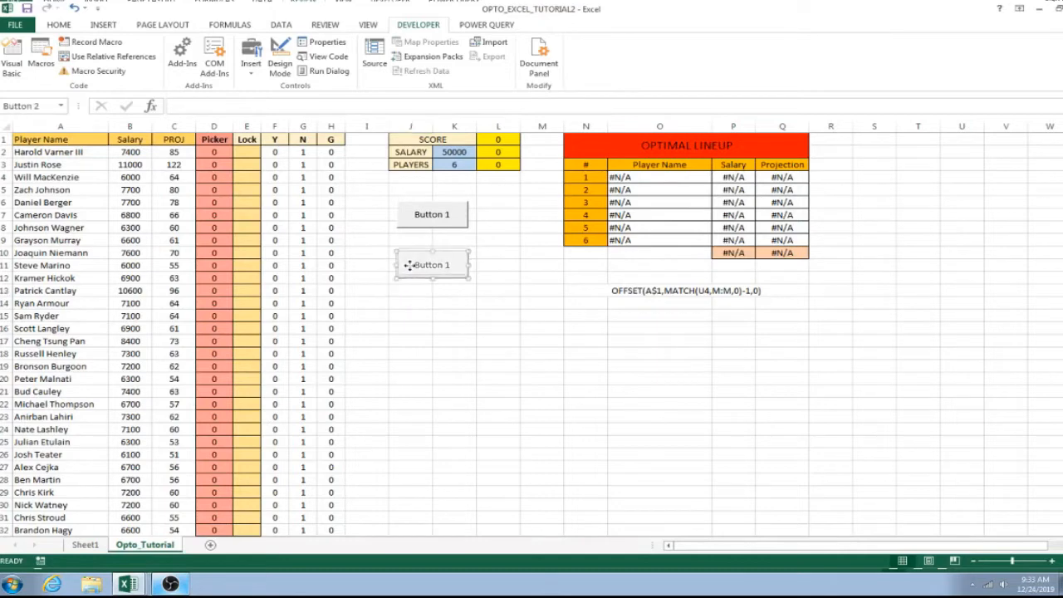
right_click(409, 263)
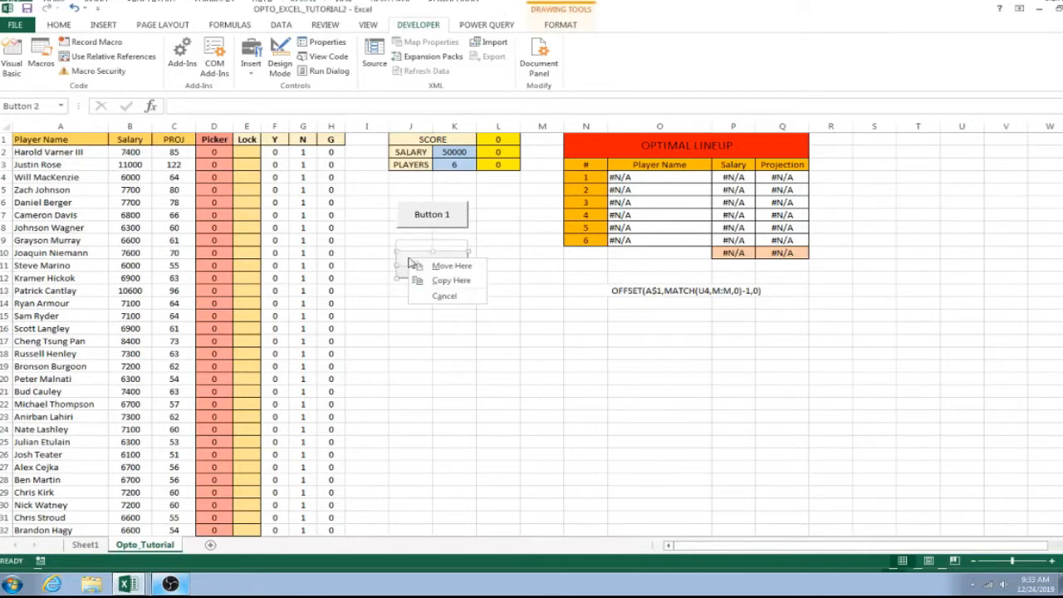
left_click(425, 266)
left_click(421, 290)
- Fill the cells J6:K11 behind the two buttons with black
mouse_move(390, 205)
left_mouse_down()
mouse_move(397, 226)
mouse_move(457, 266)
left_mouse_up()
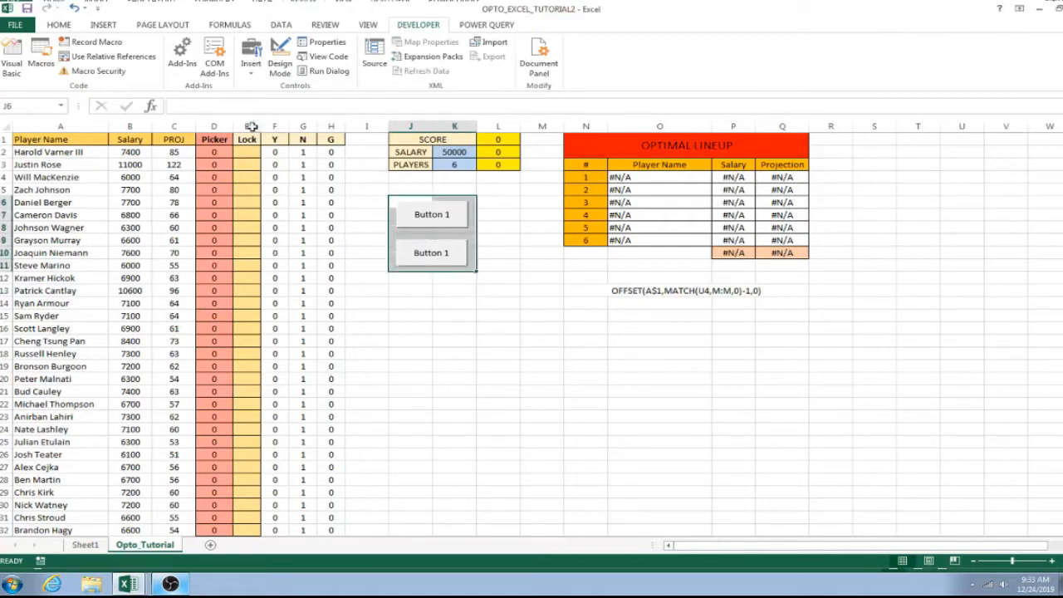
left_click(59, 24)
left_click(213, 70)
left_click(412, 311)
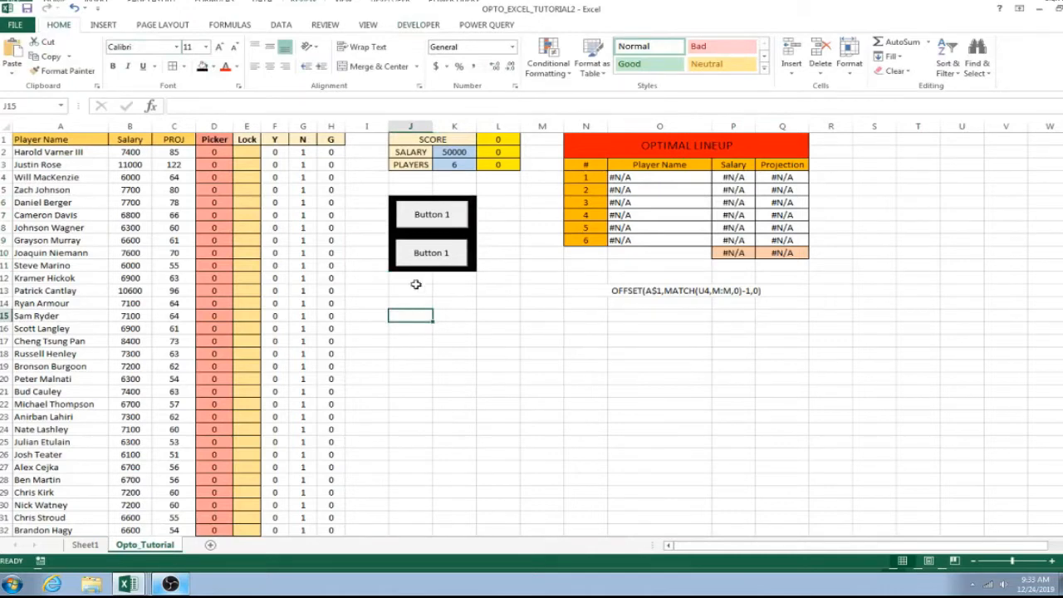
- Replace the upper button's caption with RUN OPTO
left_click(433, 215, "ctrl")
left_click_drag(449, 215, 418, 217)
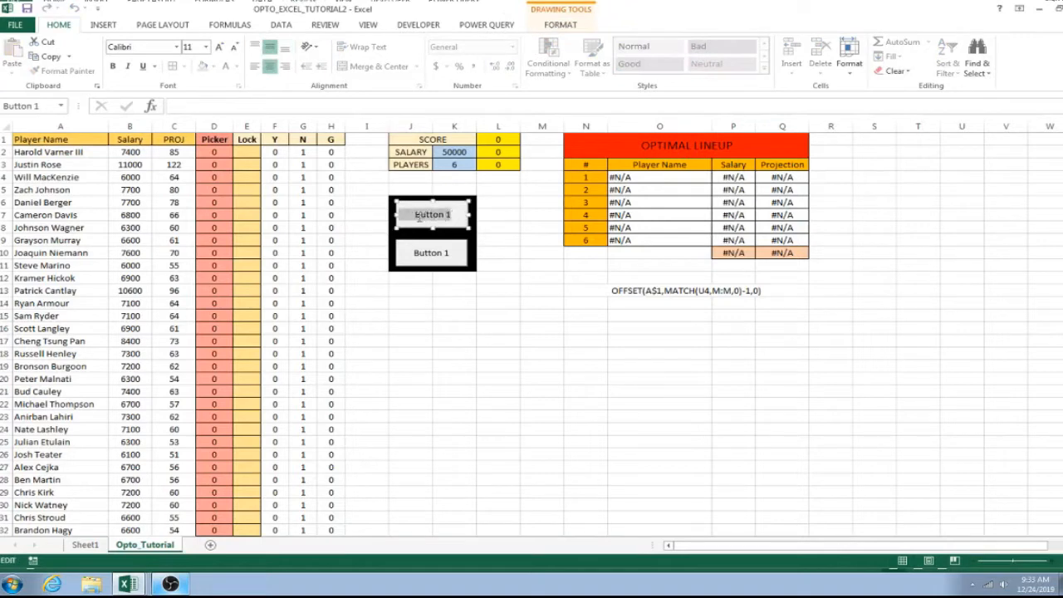
type("RUN OPTO")
- Format the RUN OPTO caption as bold with a font size of 16
key("shift+Left")
key("shift+Left")
key("shift+Left")
key("shift+Left")
key("shift+Left")
key("shift+Left")
key("shift+Left")
key("shift+Left")
left_click(113, 66)
key("ctrl+a")
left_click(206, 47)
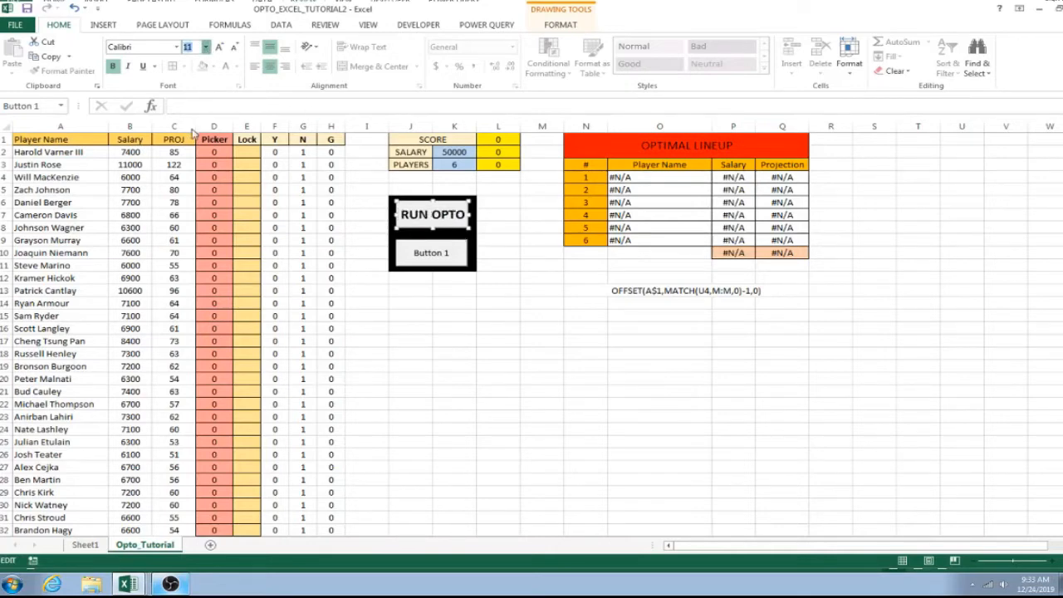
- Replace the lower button's caption with CLEAR
left_click(427, 255)
left_click(428, 253)
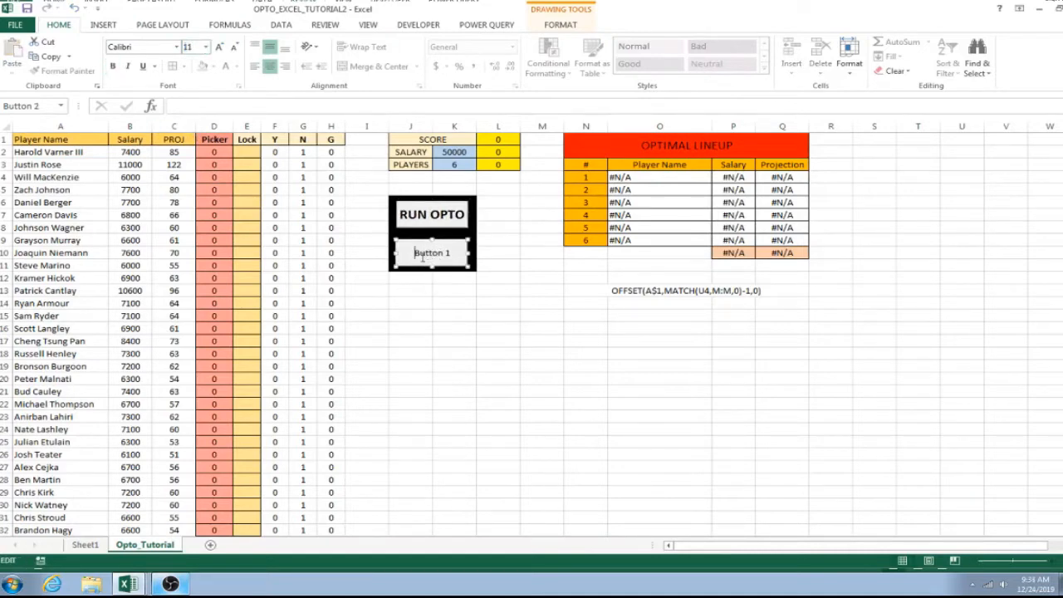
key("Delete")
key("Delete")
key("Delete")
key("Delete")
key("Delete")
key("Delete")
key("Delete")
key("Delete")
type("CLEAR")
- Format the CLEAR caption as bold with a font size of 16
key("shift+Left")
key("shift+Left")
key("shift+Left")
key("shift+Left")
key("shift+Left")
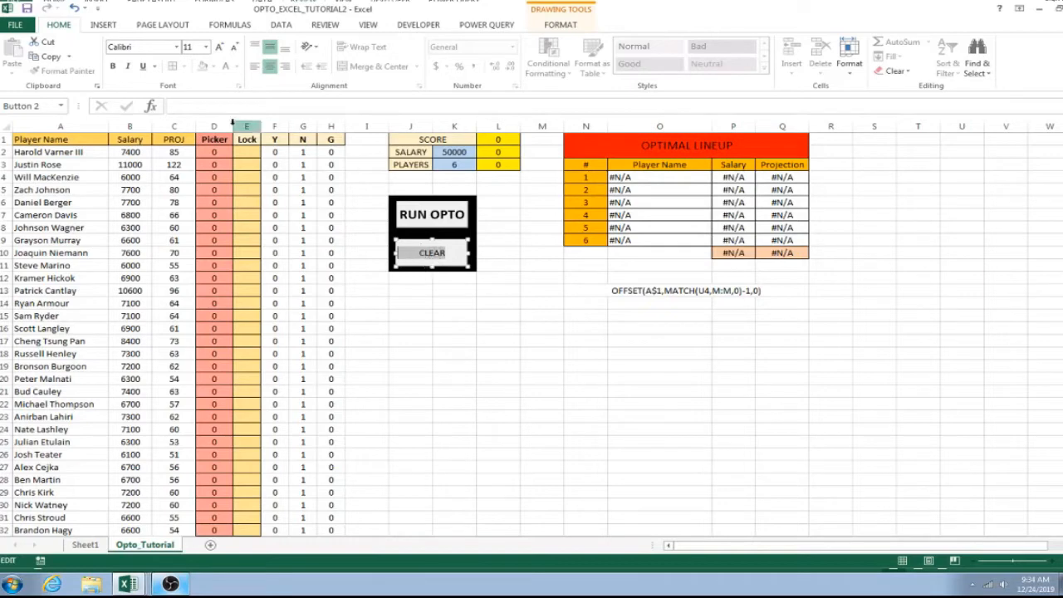
left_click(113, 65)
left_click(206, 48)
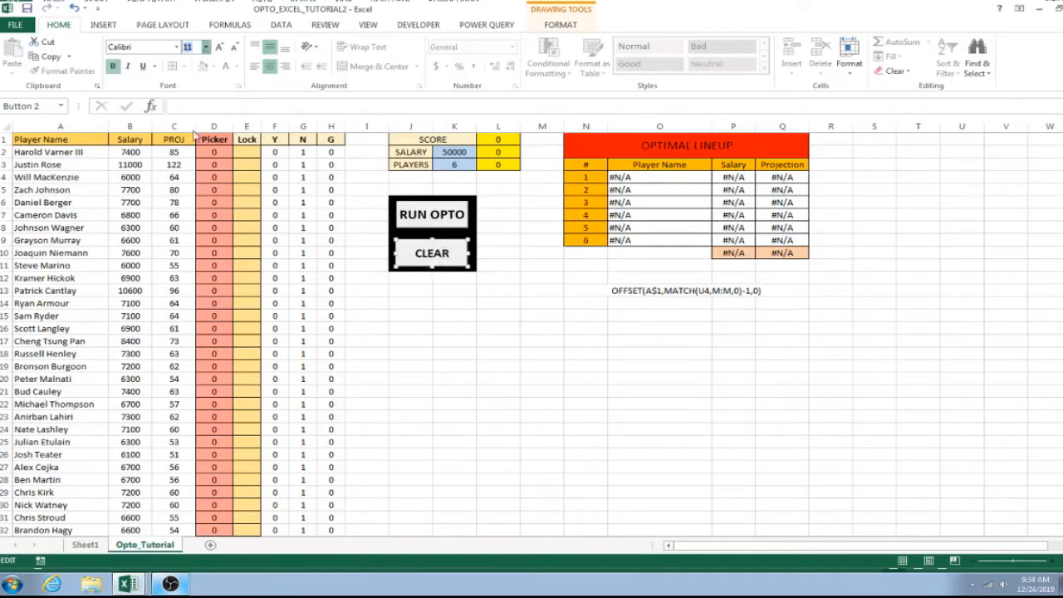
left_click(194, 139)
left_click(417, 299)
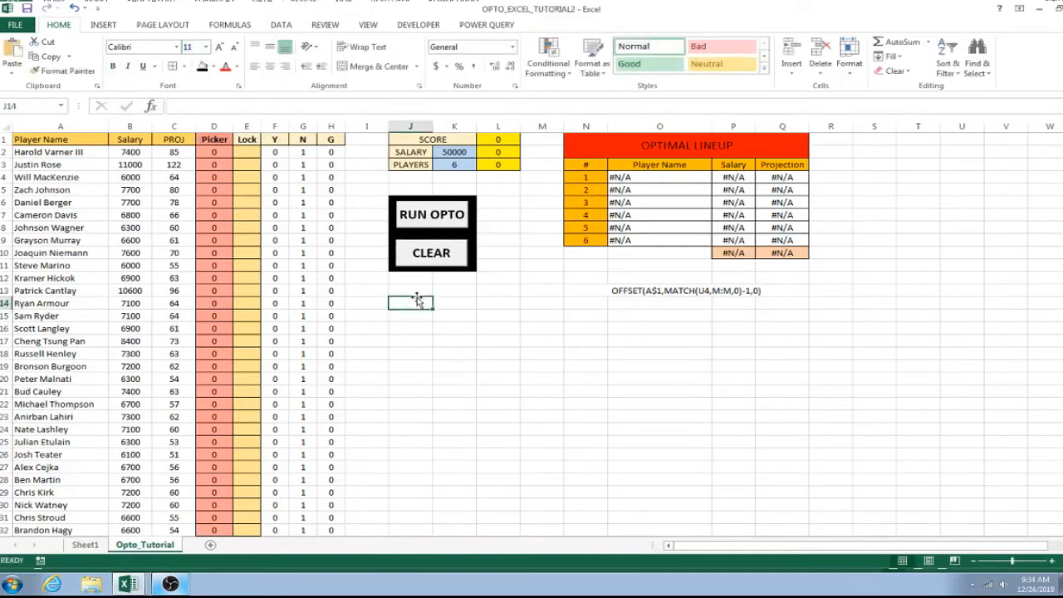
left_click(508, 280)
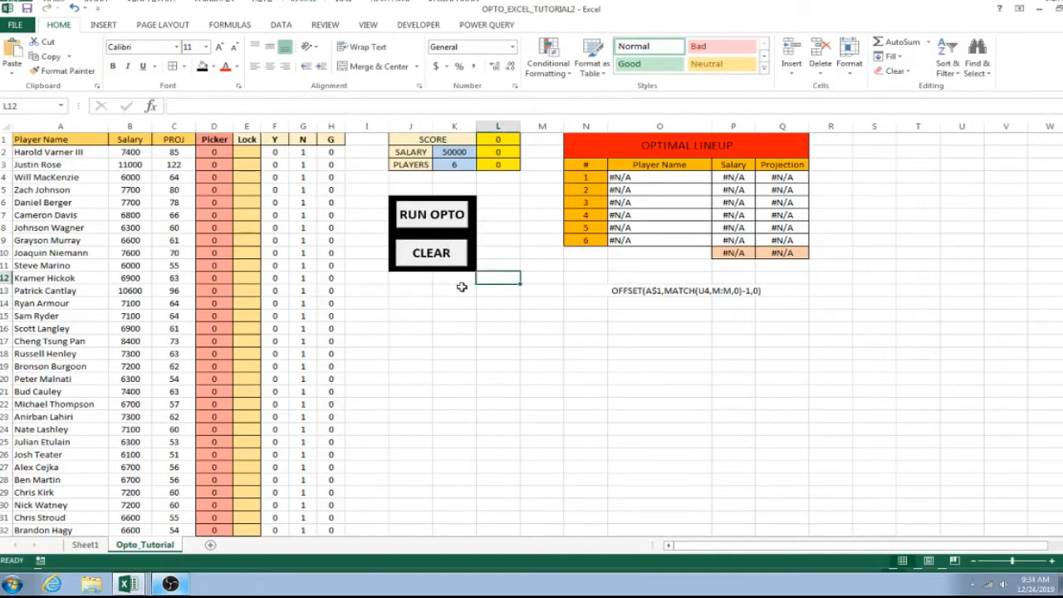
left_click(432, 212, "ctrl")
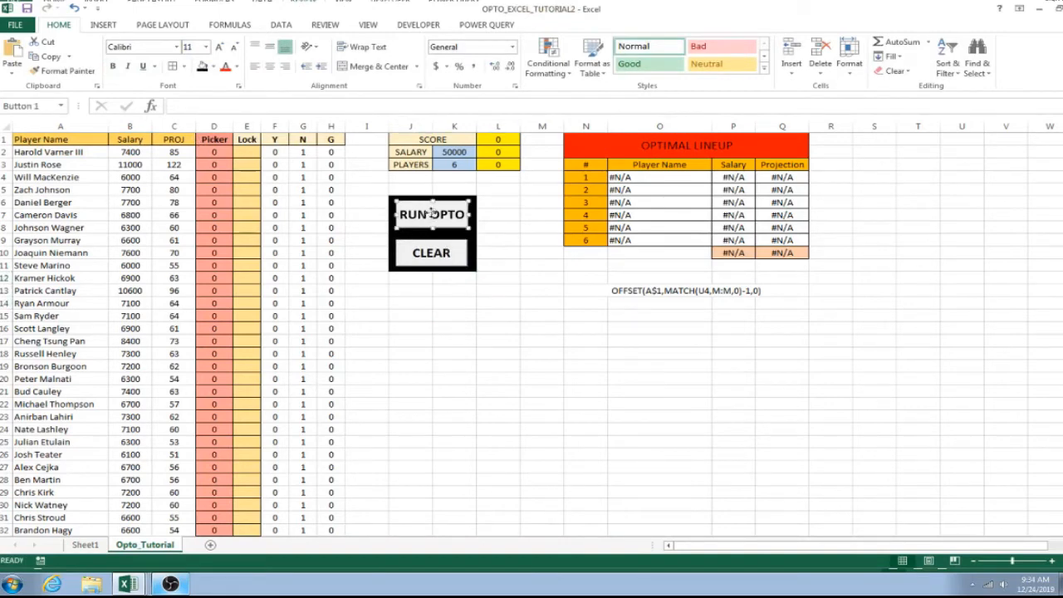
left_click(453, 260, "ctrl")
left_click(440, 214, "ctrl")
left_click(454, 264, "ctrl")
left_click(442, 215, "ctrl")
left_click(441, 264, "ctrl")
left_click(447, 317)
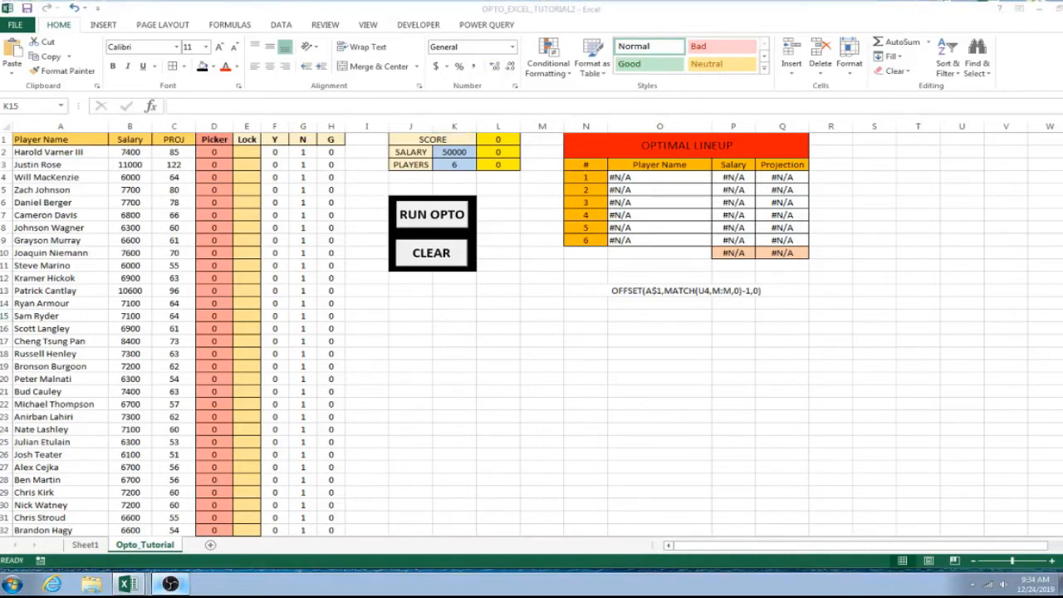
left_click(433, 215)
right_click(435, 215)
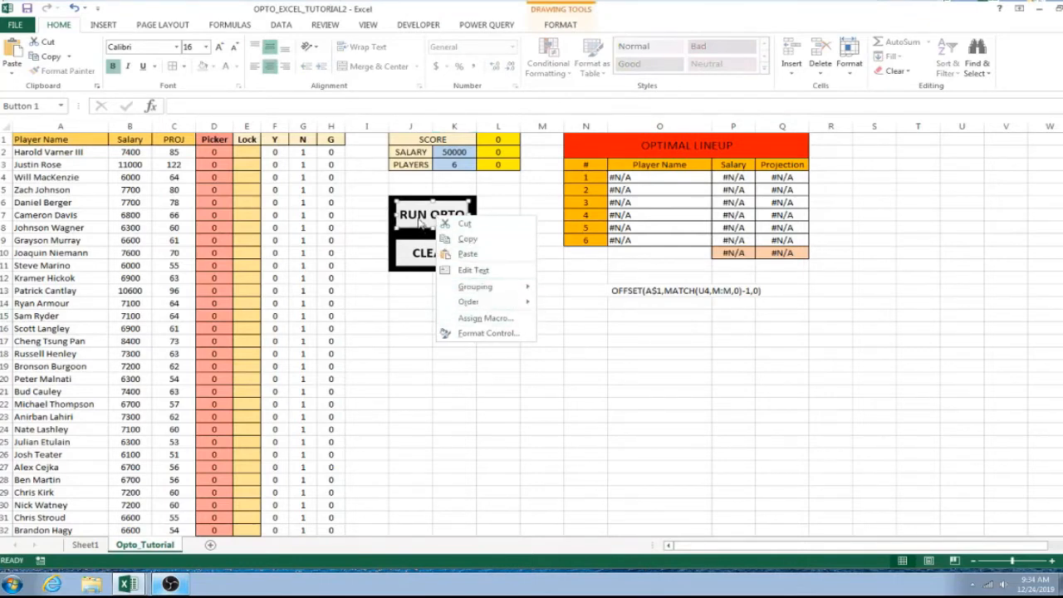
left_click(478, 320)
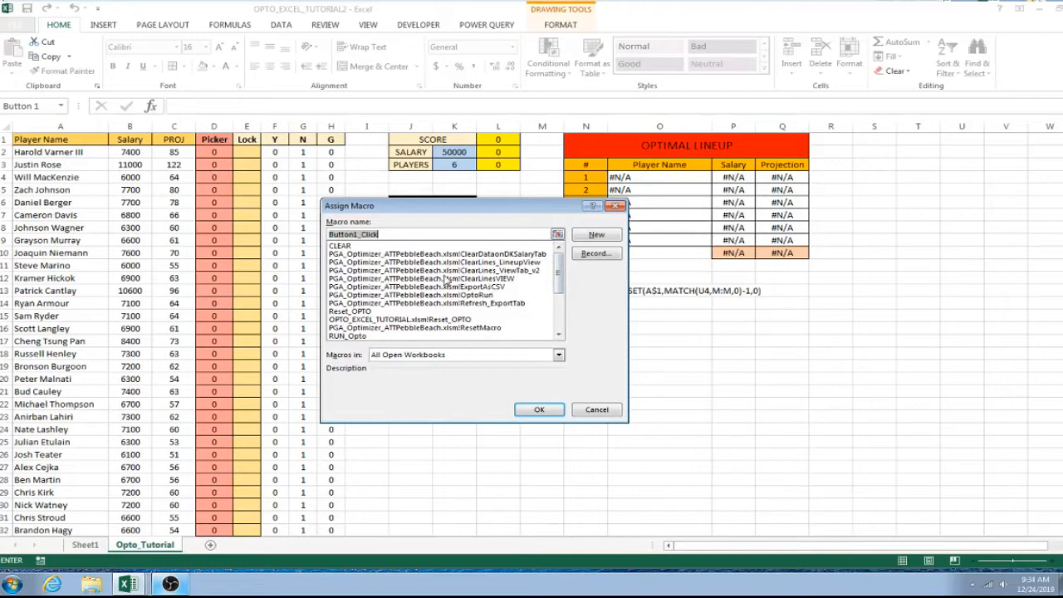
left_click_drag(563, 272, 587, 279)
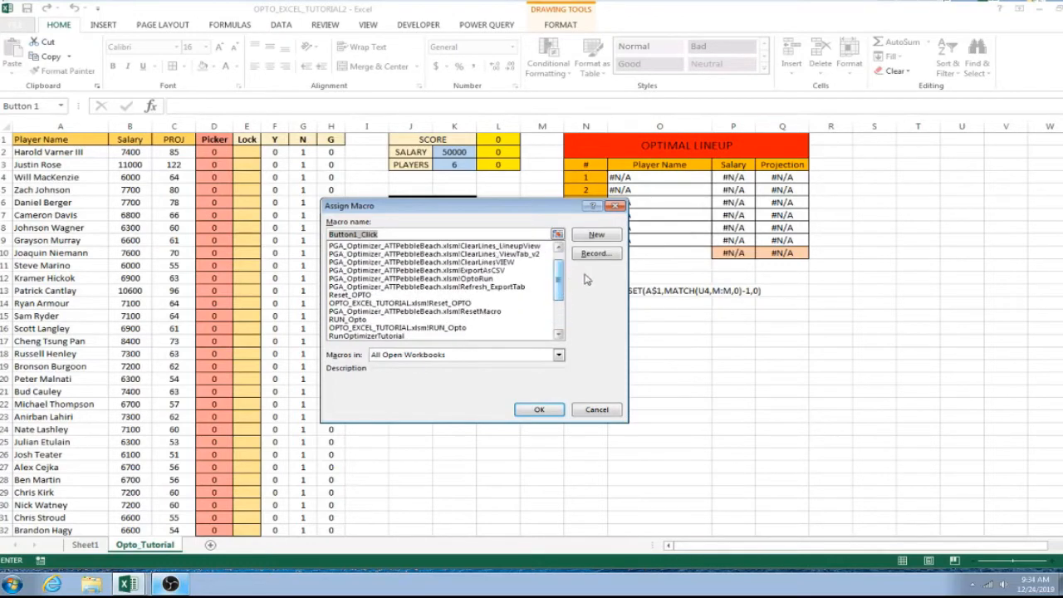
left_click(597, 409)
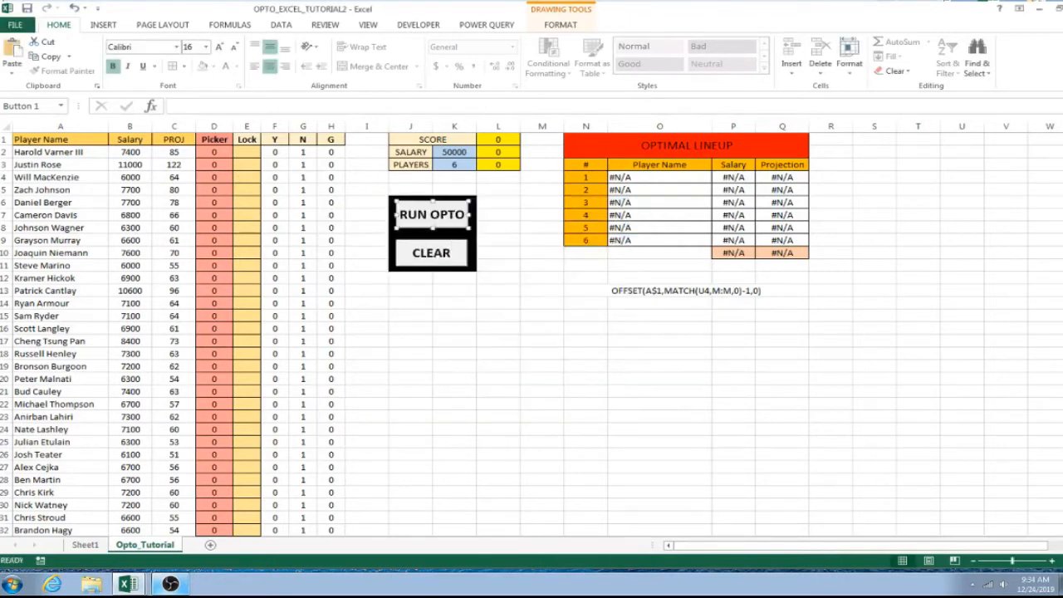
- Close the PGA_Optimizer_ATTPebbleBeach workbook without saving and return to OPTO_EXCEL_TUTORIAL2
left_click(165, 581)
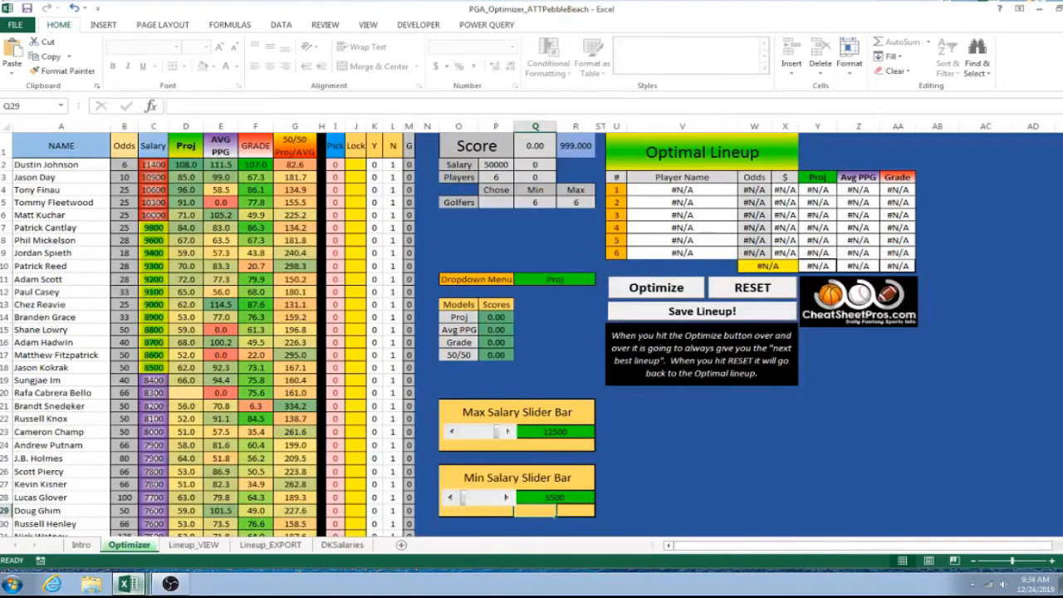
left_click(1050, 8)
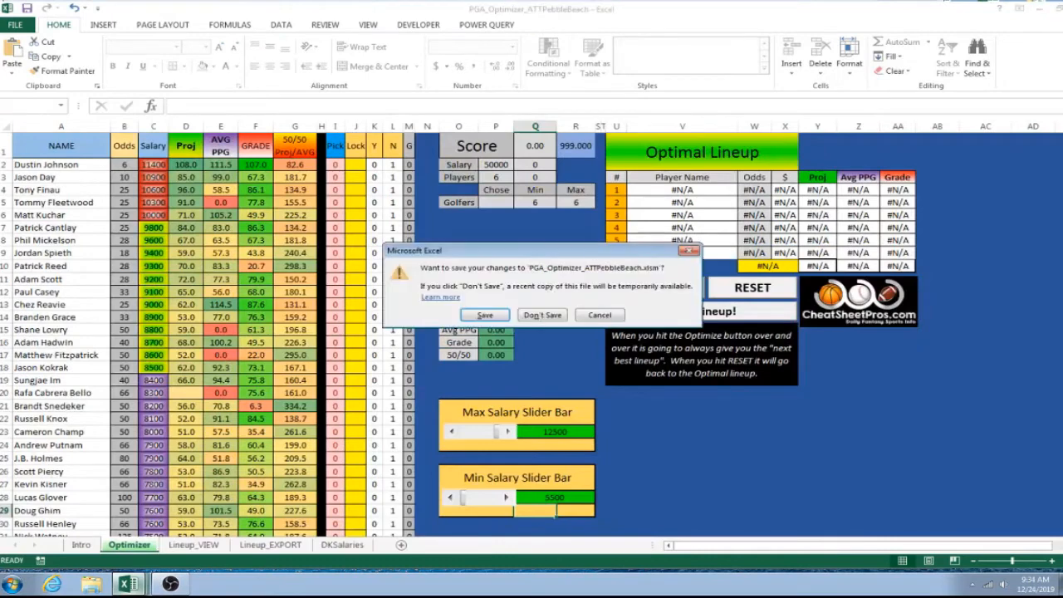
left_click(541, 316)
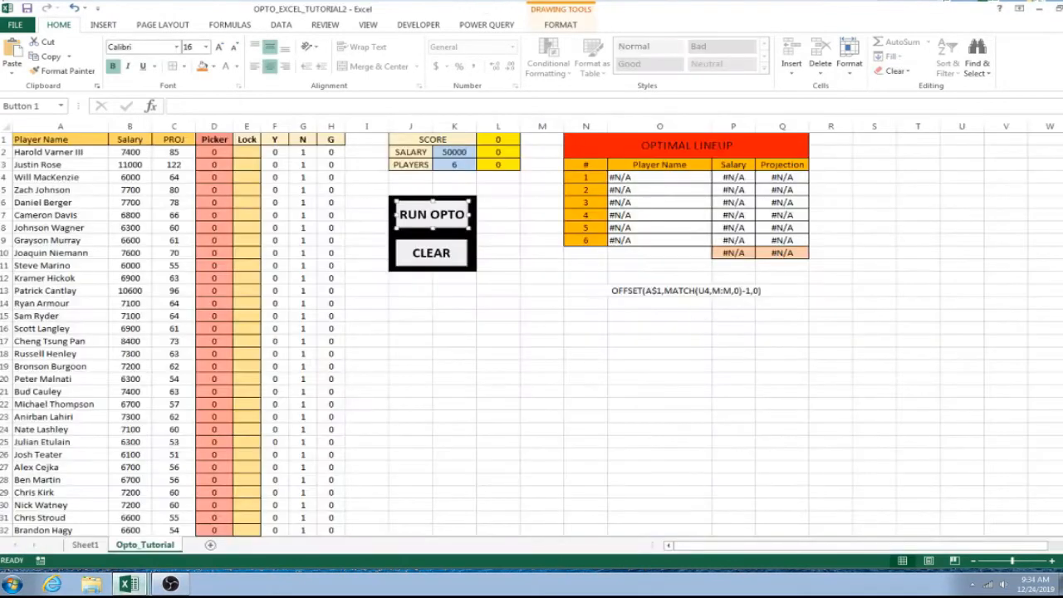
left_click(131, 583)
left_click(664, 341)
- Assign the RUN_Opto macro to the RUN OPTO button
left_click(430, 217, "ctrl")
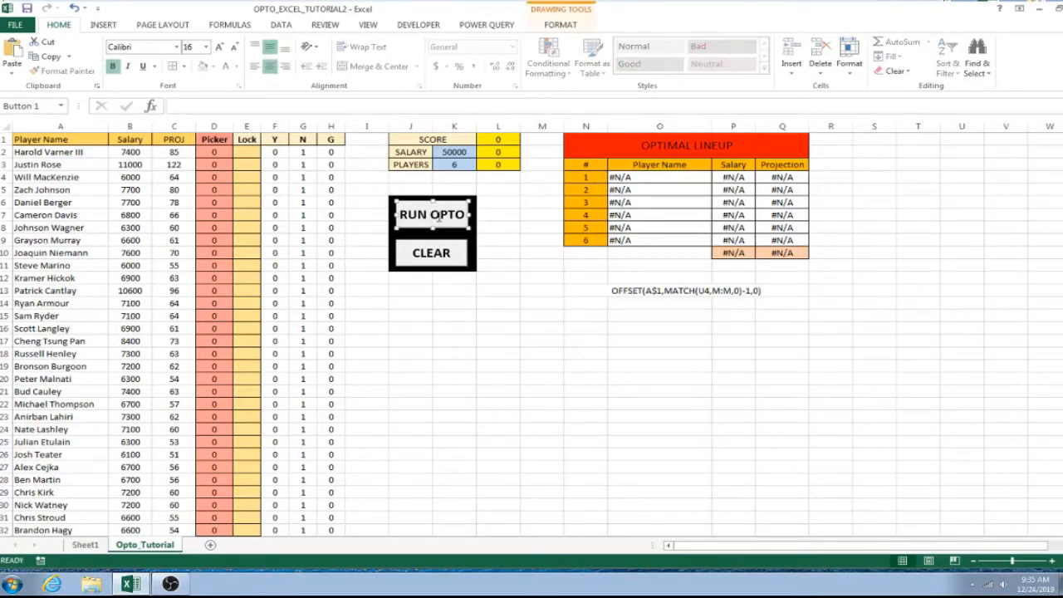
right_click(438, 218)
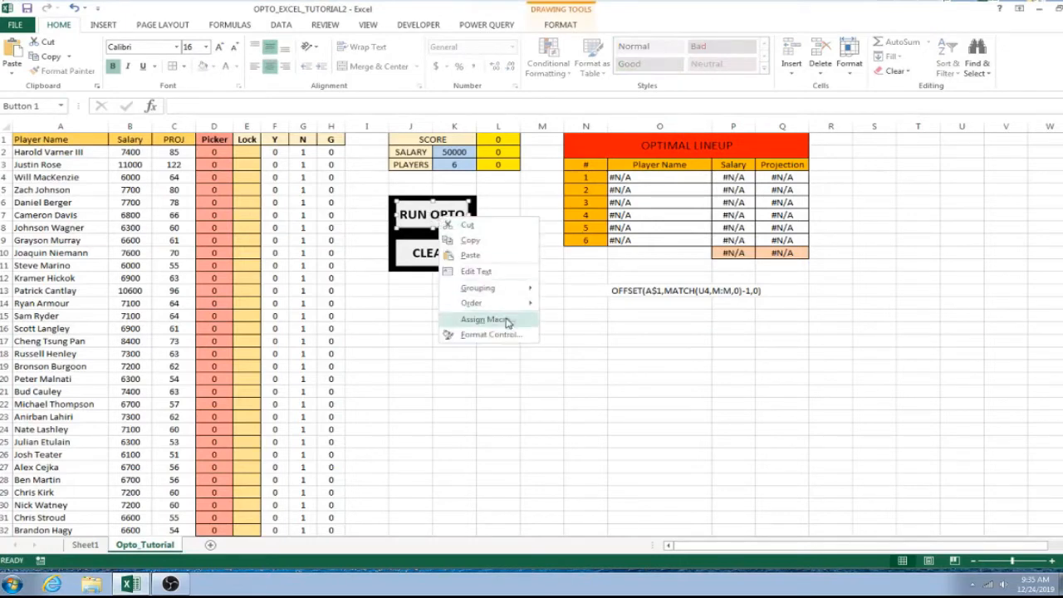
left_click(490, 320)
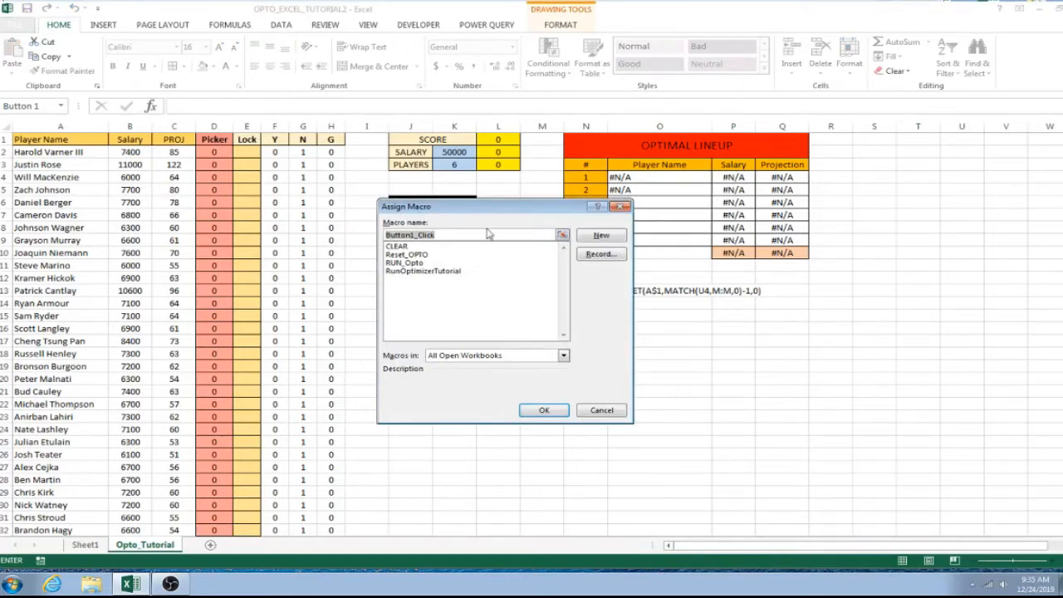
left_click_drag(493, 210, 495, 245)
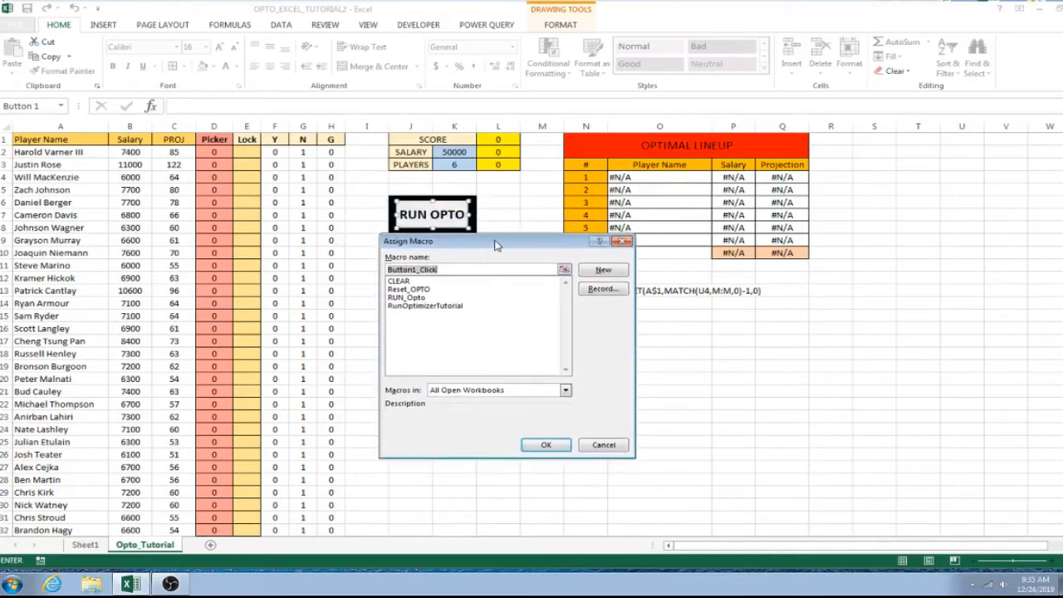
left_click(445, 297)
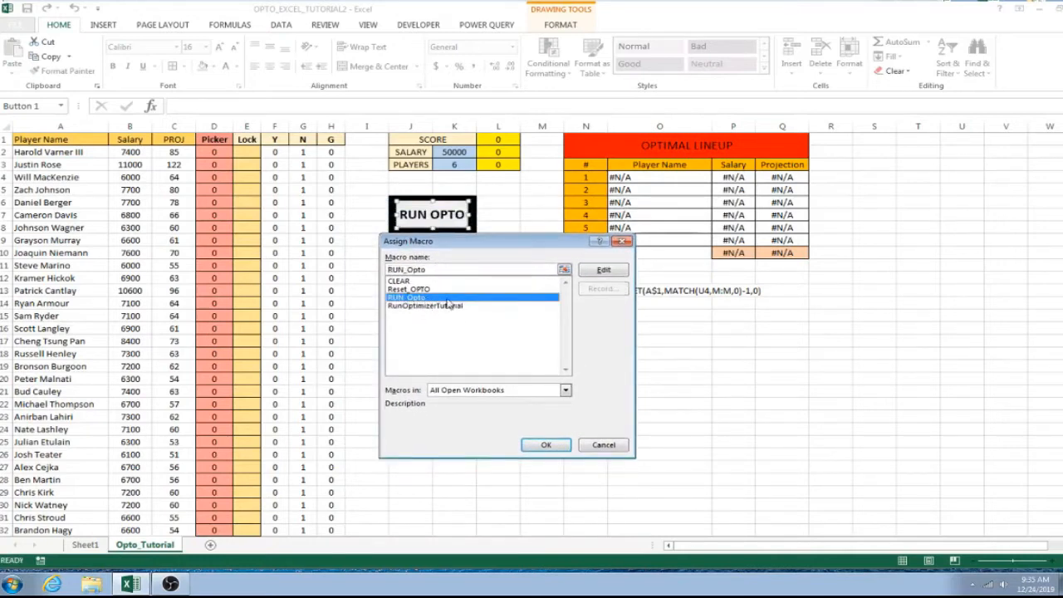
left_click(545, 446)
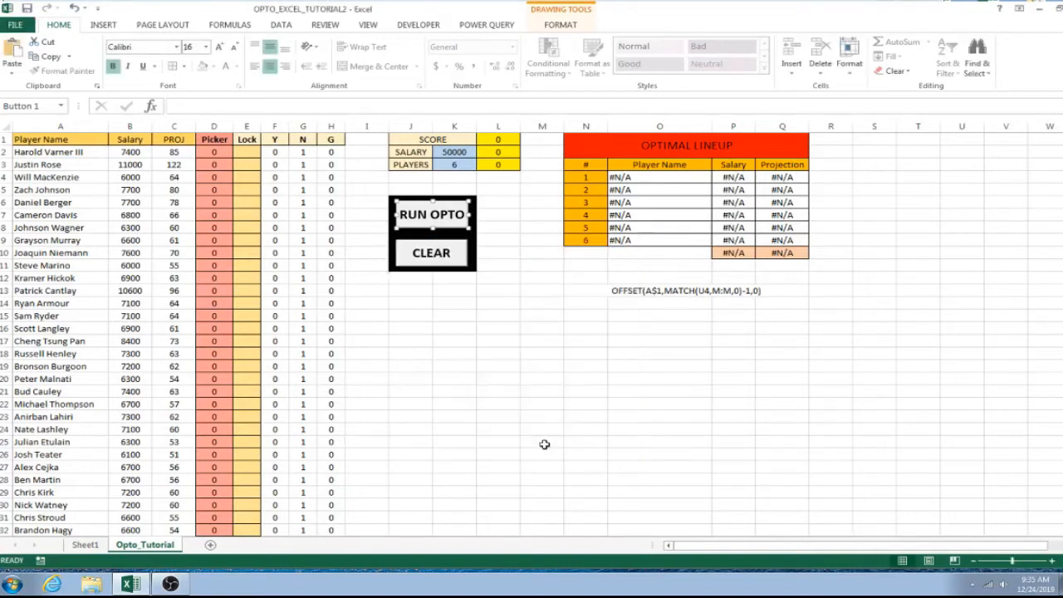
left_click(491, 290)
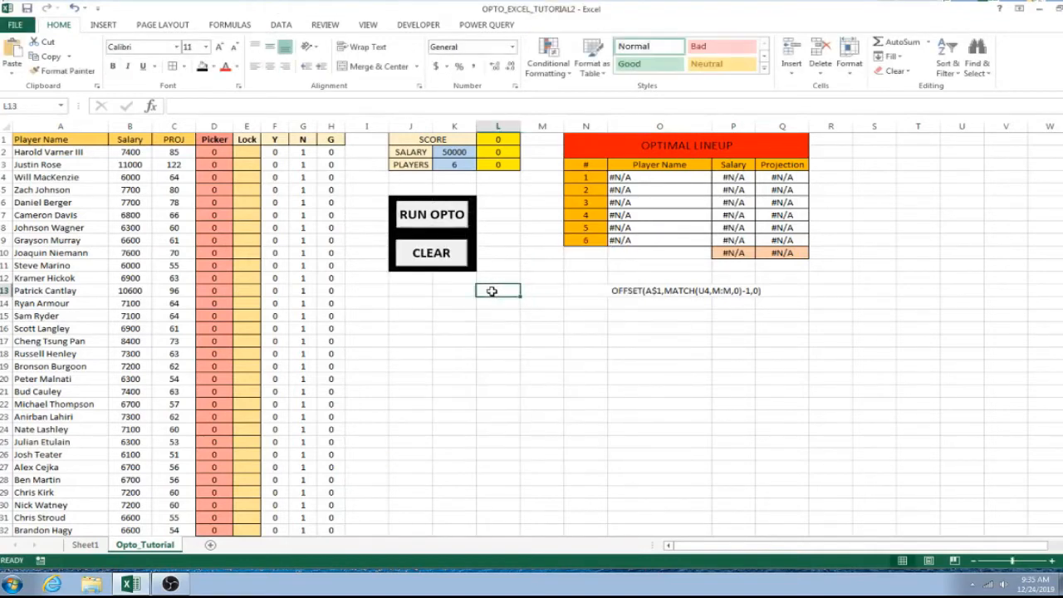
- Assign the CLEAR macro to the CLEAR button
left_click(451, 257, "ctrl")
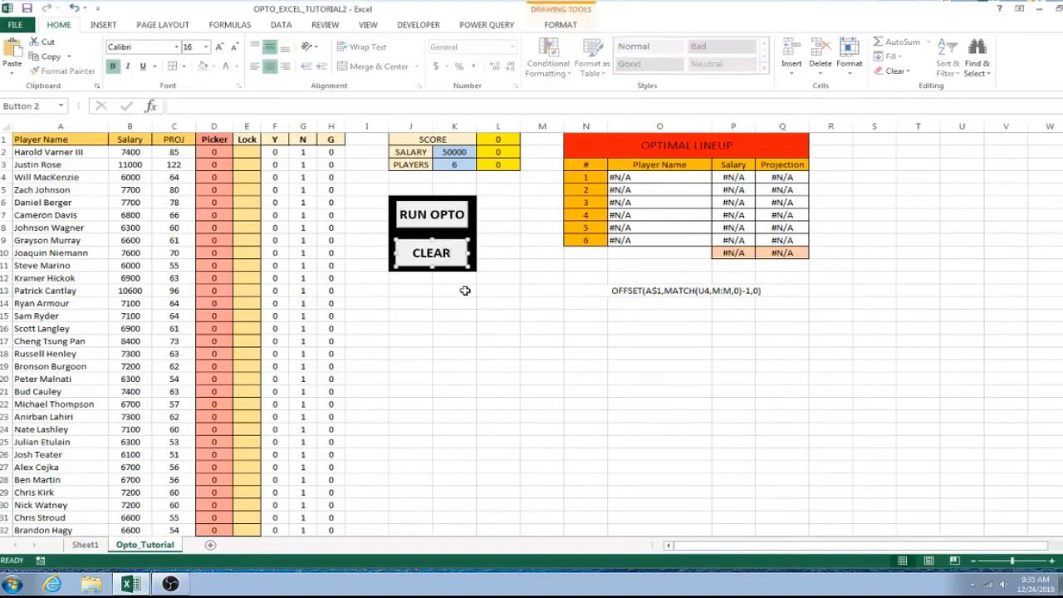
right_click(451, 250)
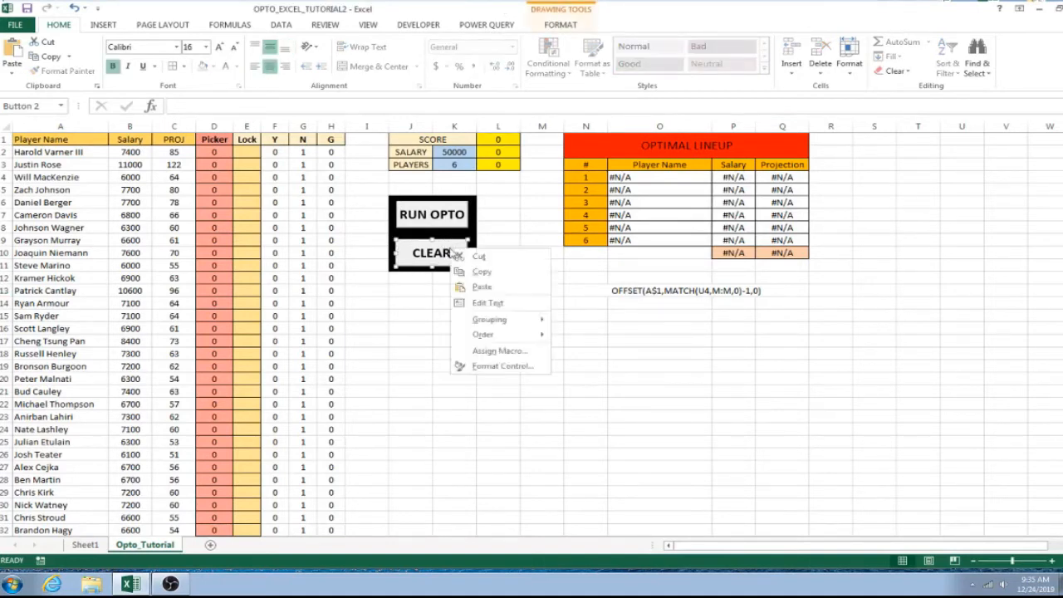
left_click(494, 350)
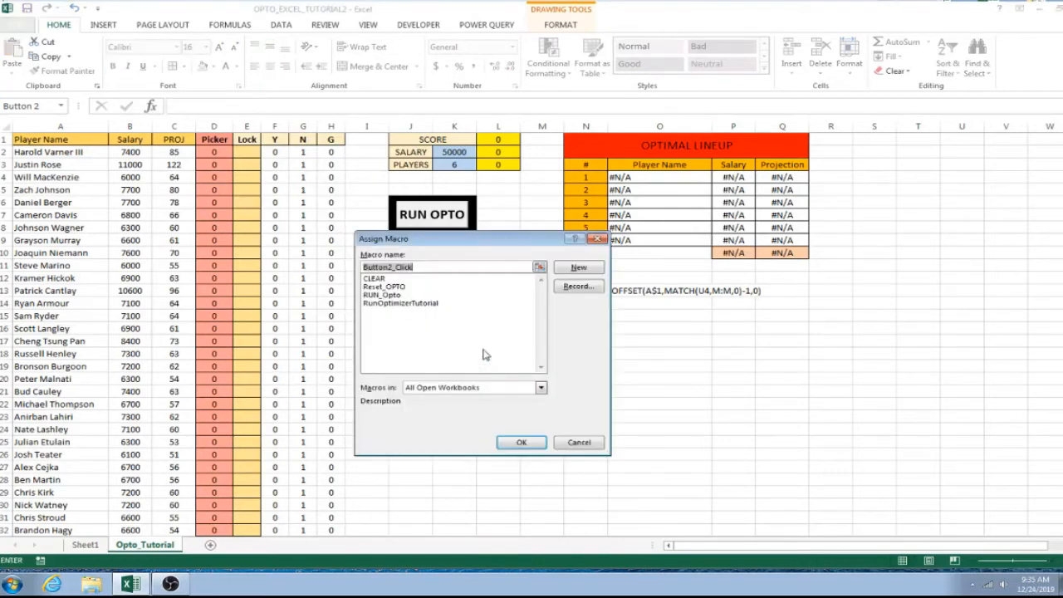
left_click(383, 279)
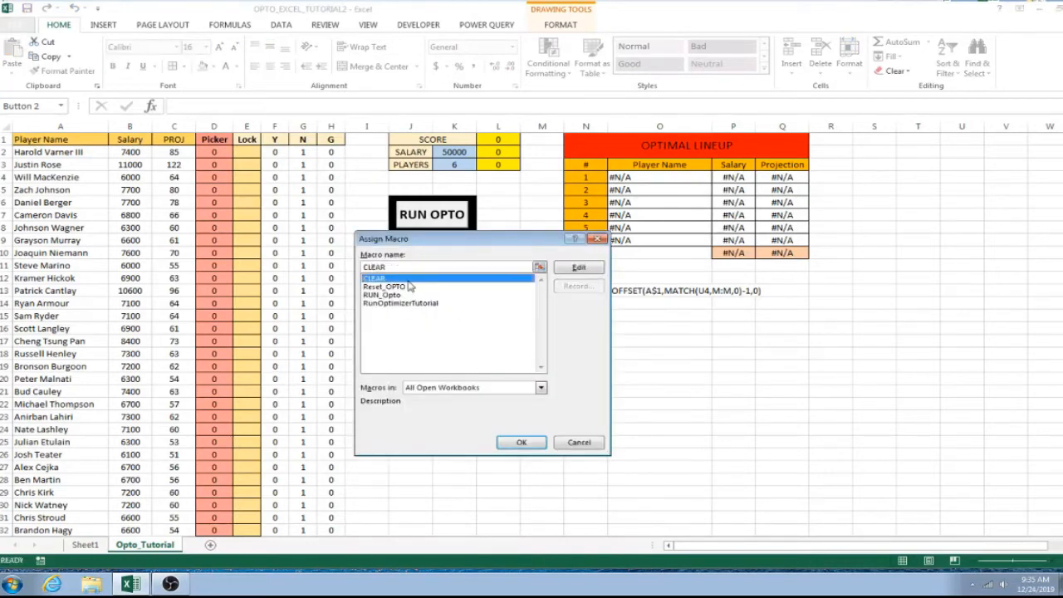
left_click(521, 441)
left_click(492, 290)
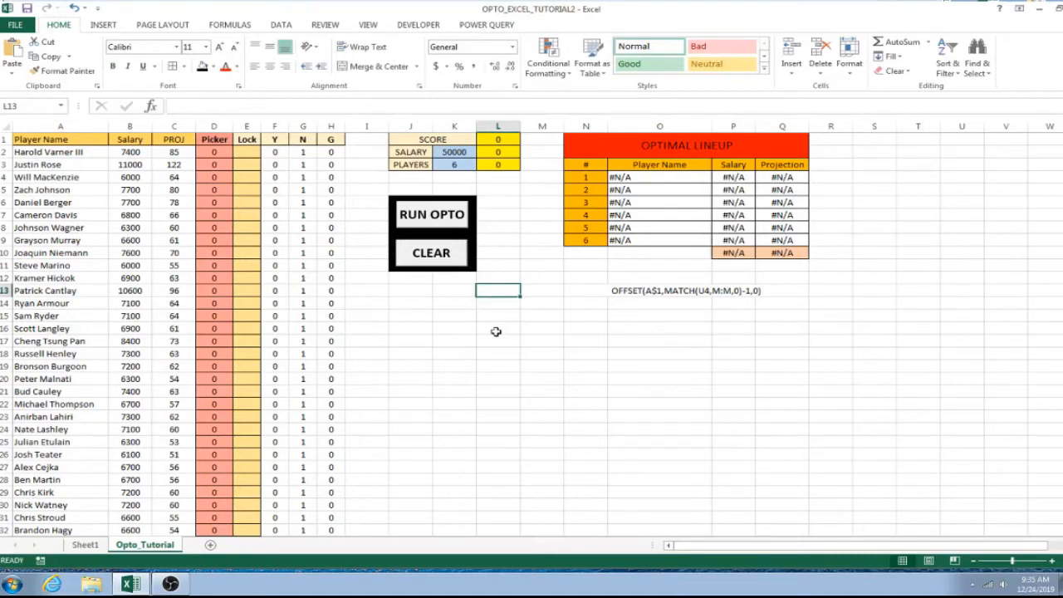
left_click(457, 313)
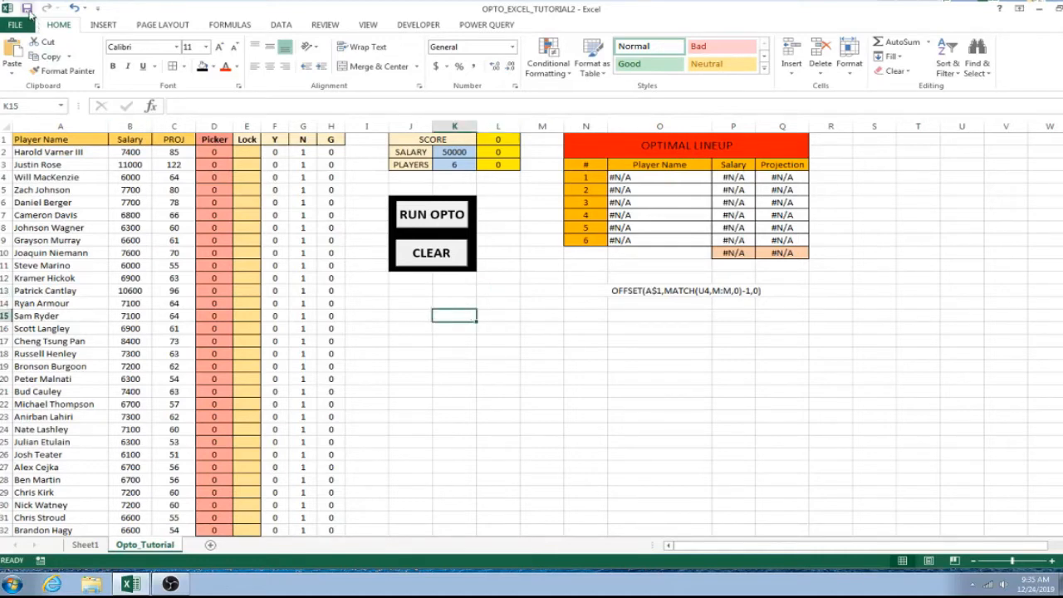
- Save the OPTO_EXCEL_TUTORIAL2 workbook with the buttons and their assigned macros
left_click(15, 24)
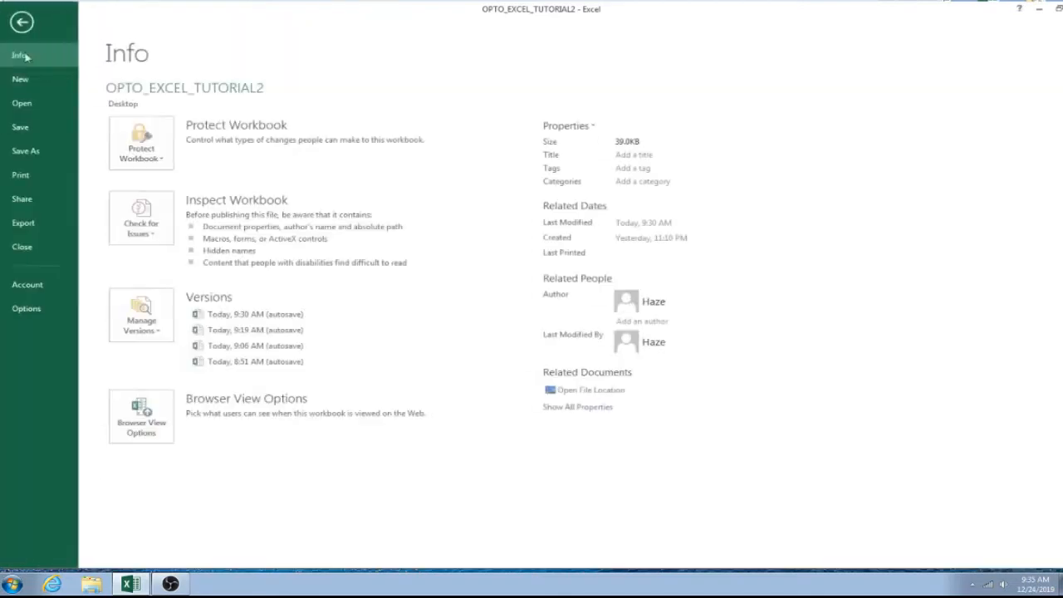
left_click(25, 125)
left_click_drag(415, 293, 452, 317)
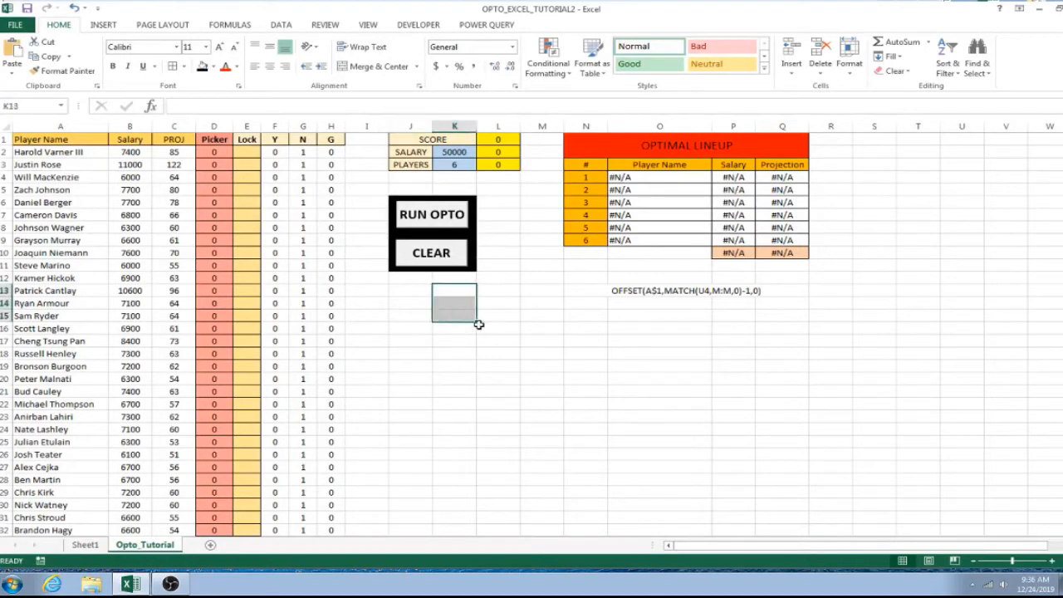
- Test the RUN OPTO and CLEAR buttons by alternately running the optimizer and clearing the lineup several times, finishing with an optimizer run
left_click(455, 316)
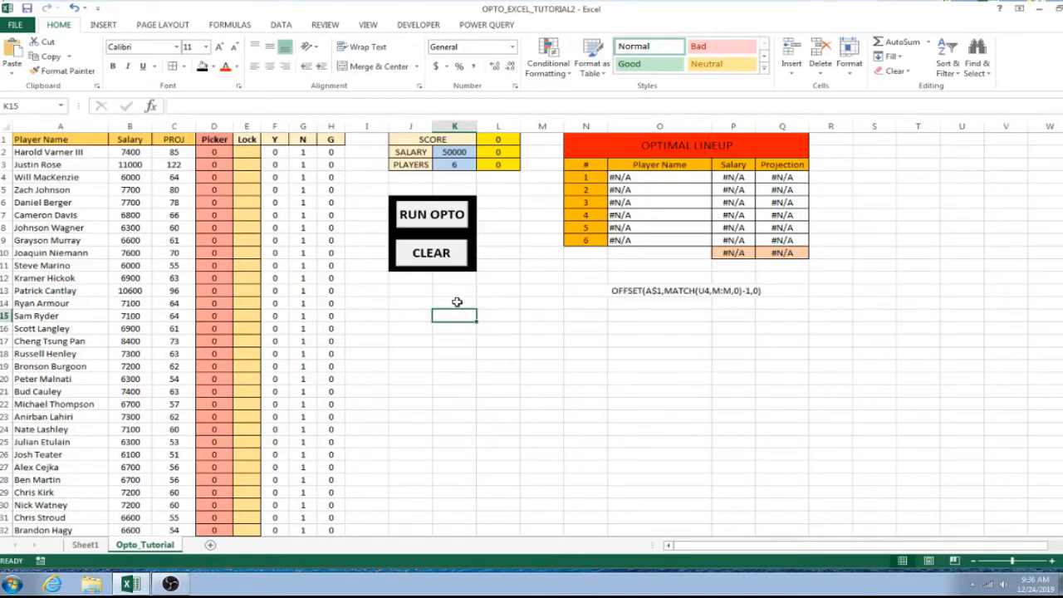
left_click(435, 216)
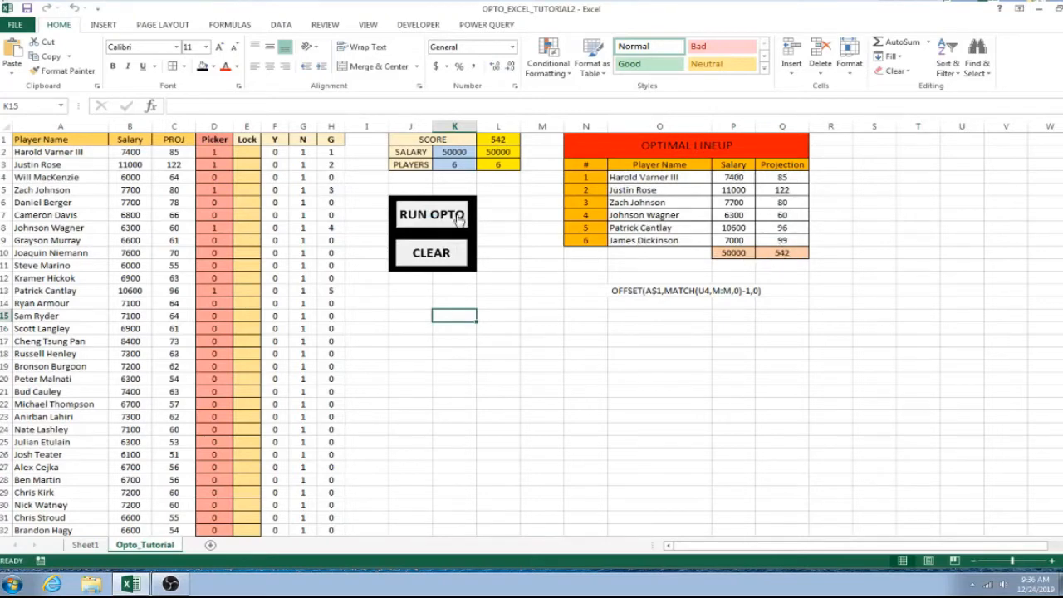
left_click(432, 254)
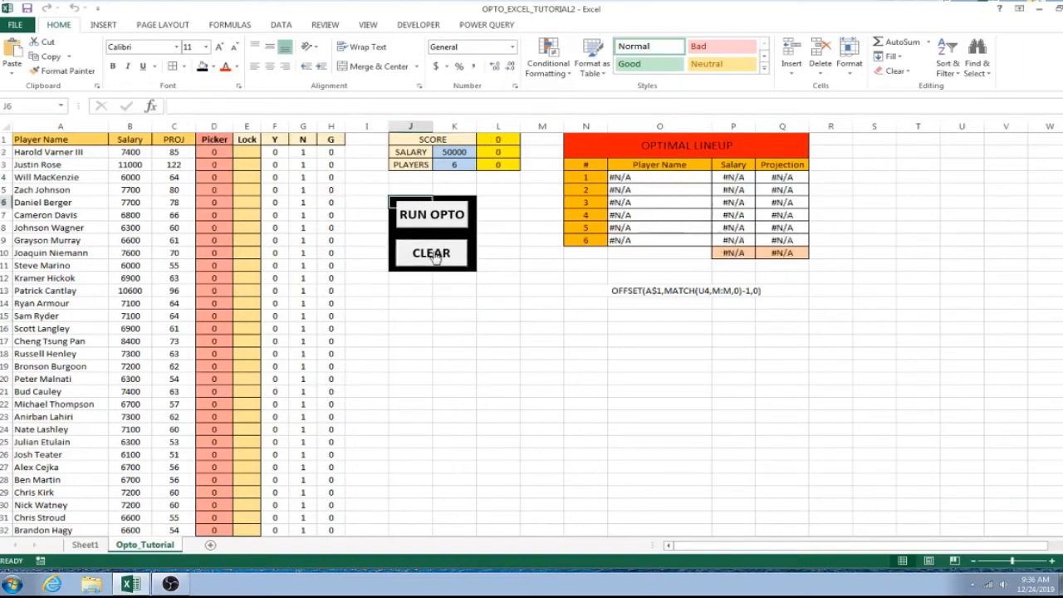
left_click(432, 218)
left_click(433, 254)
left_click(433, 214)
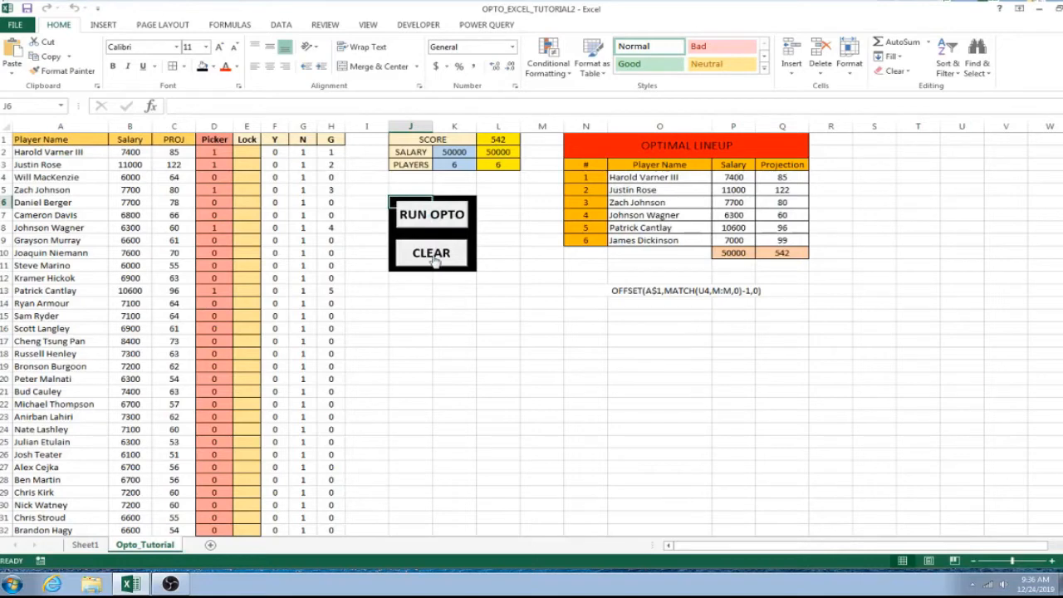
left_click(434, 258)
left_click(441, 217)
left_click(507, 239)
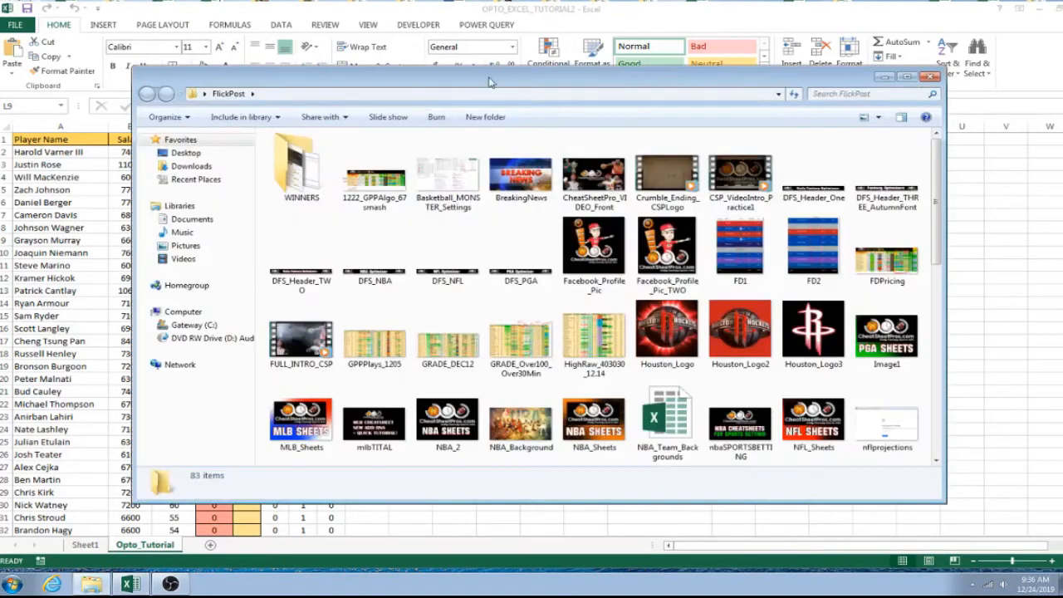
- Move the FlickPost folder window off the worksheet and open the code of the RUN_Opto macro from the RUN OPTO button's macro assignment
left_click_drag(491, 82, 1062, 83)
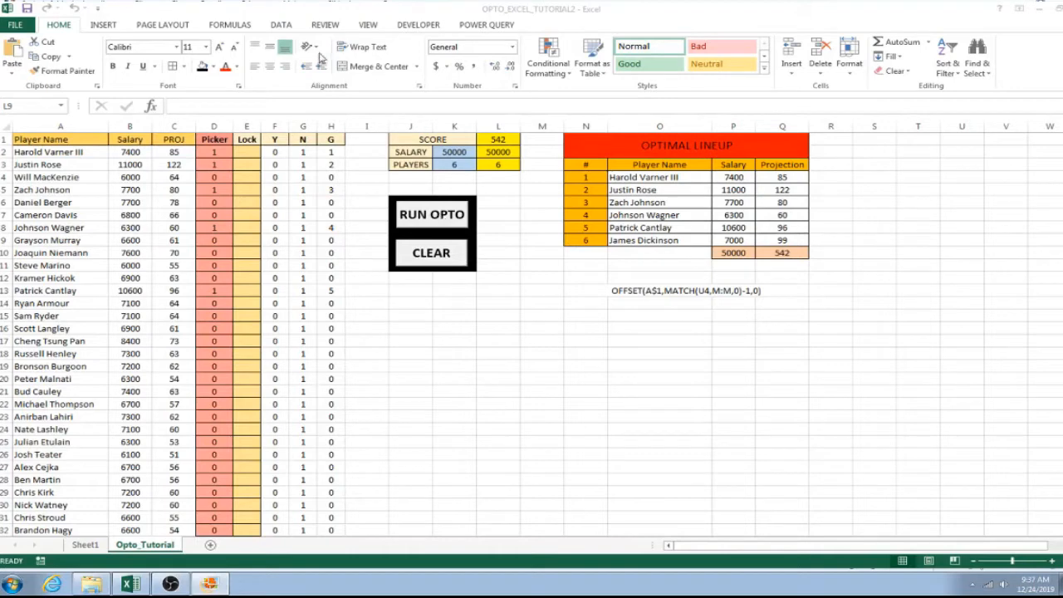
left_click(419, 25)
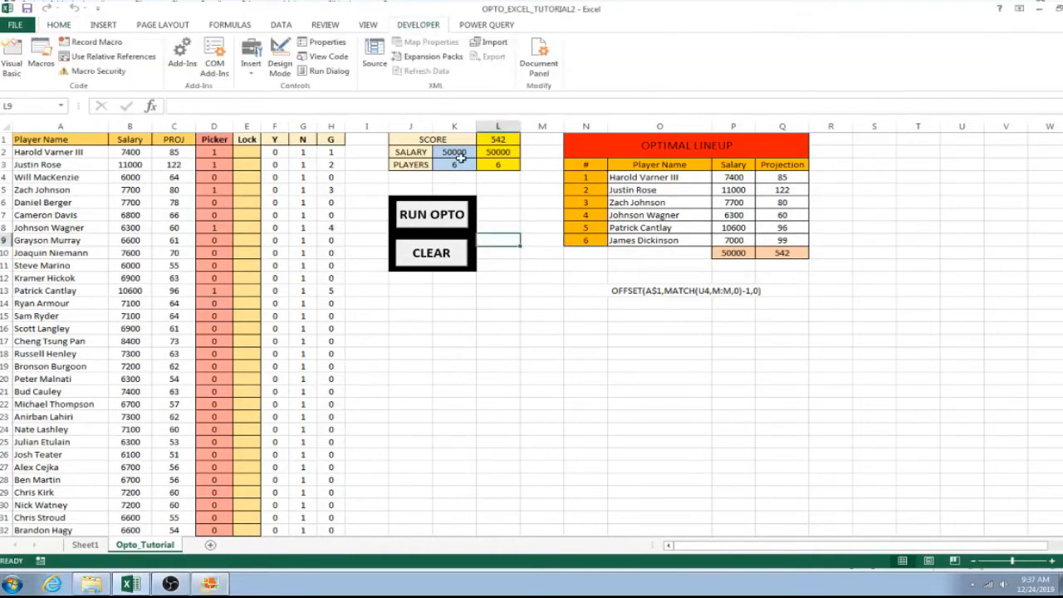
right_click(431, 216)
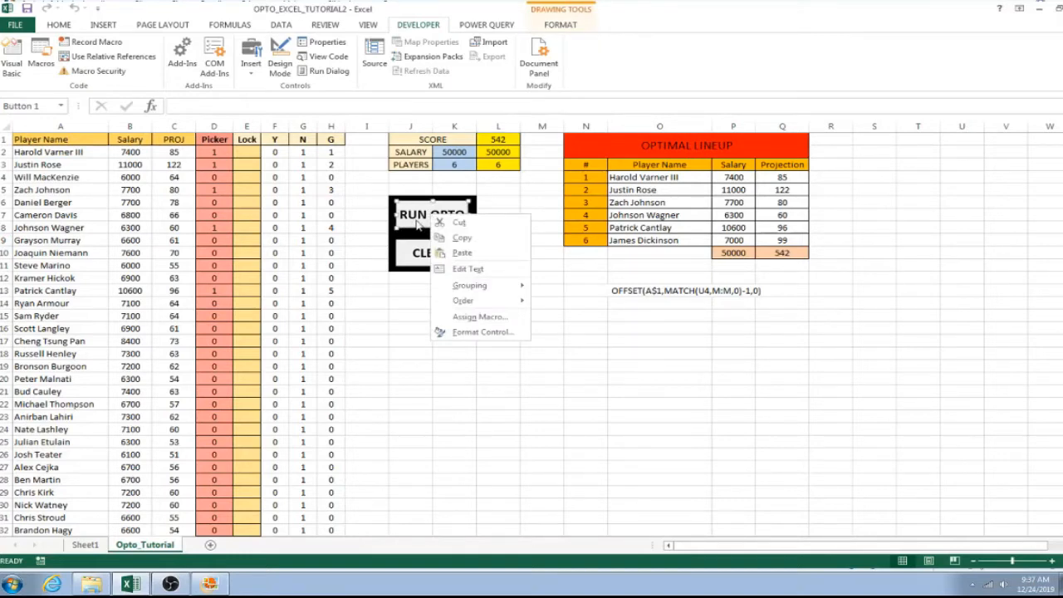
left_click(456, 318)
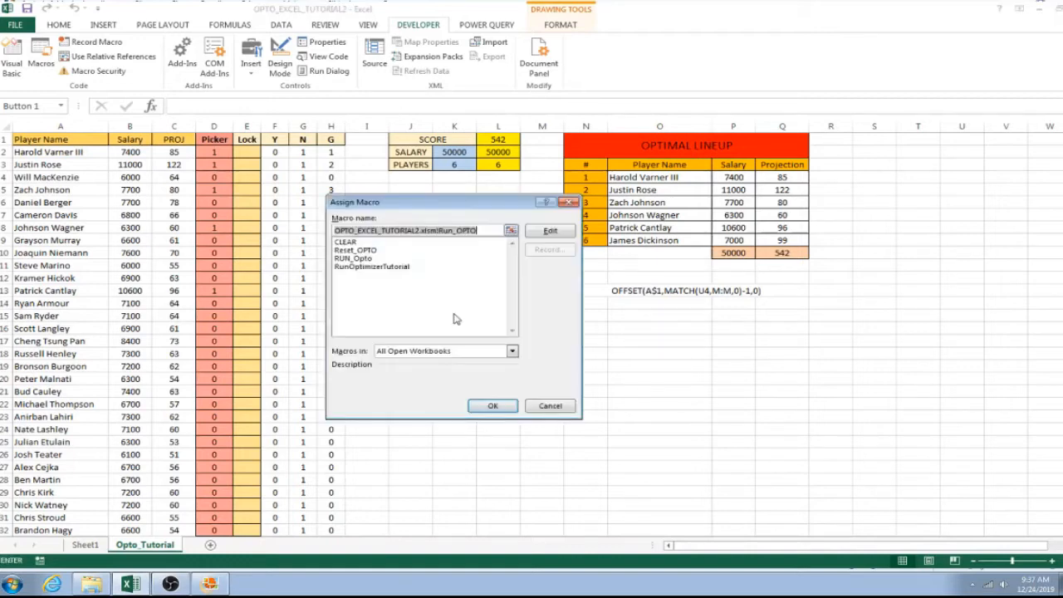
left_click(380, 258)
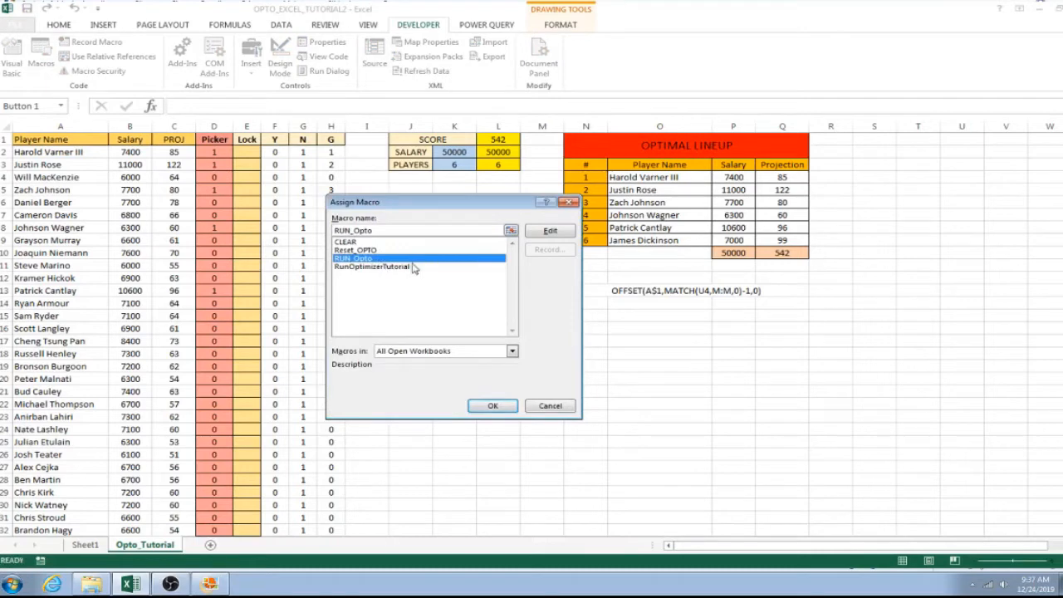
left_click(550, 231)
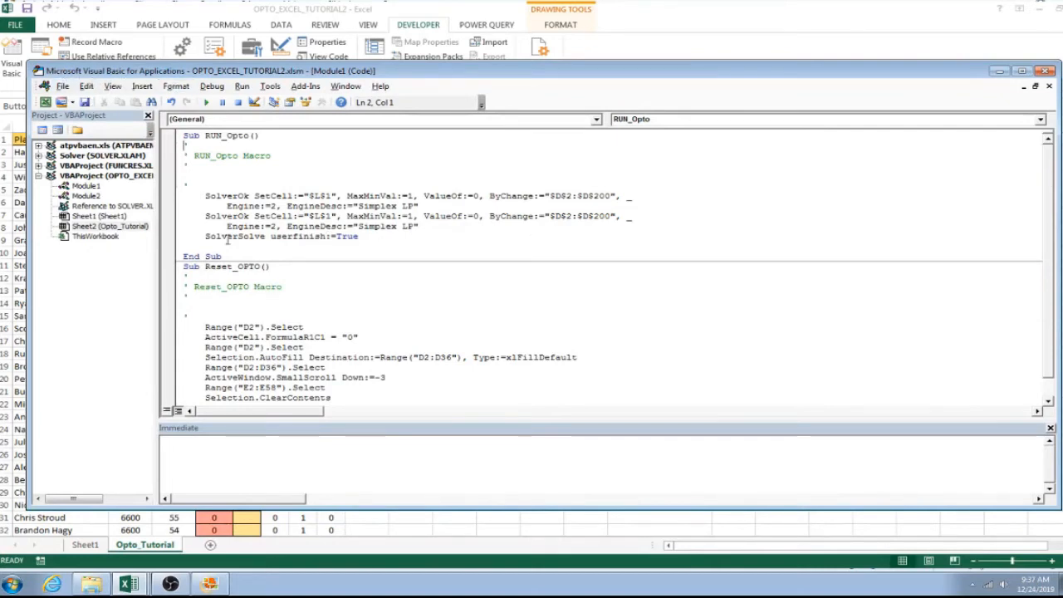
- Examine the "SolverSolve userfinish:=True" line in the RUN_Opto macro, highlighting the command and its argument
left_click_drag(207, 236, 359, 237)
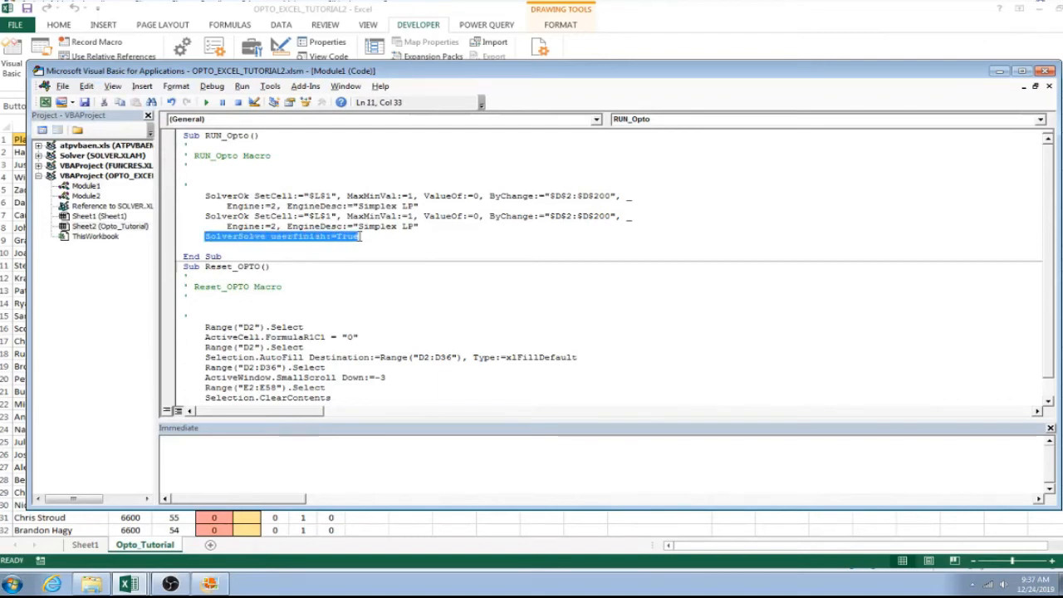
left_click(285, 243)
left_click_drag(272, 236, 360, 238)
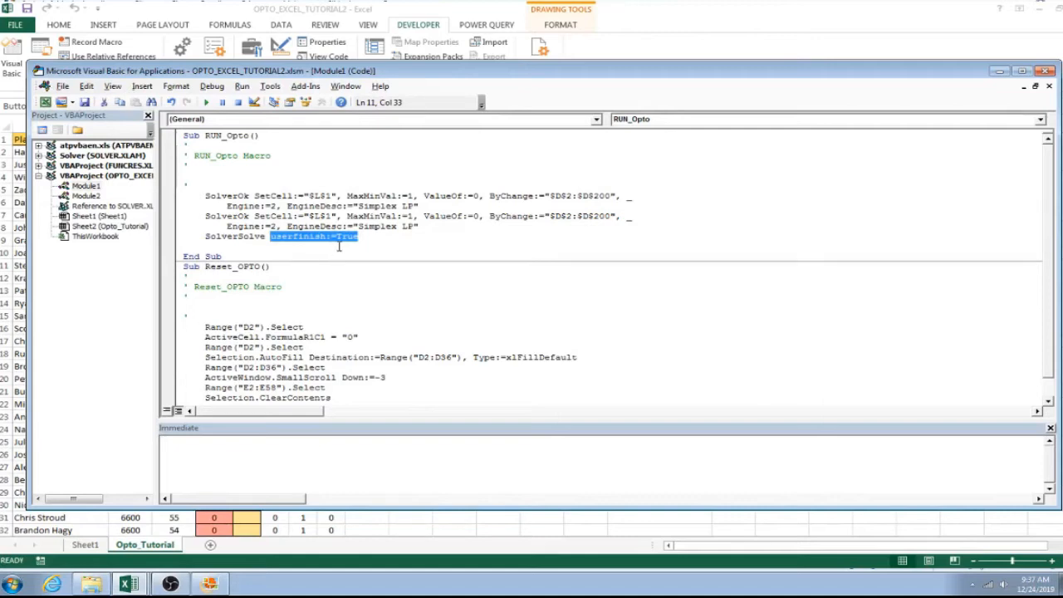
left_click(347, 247)
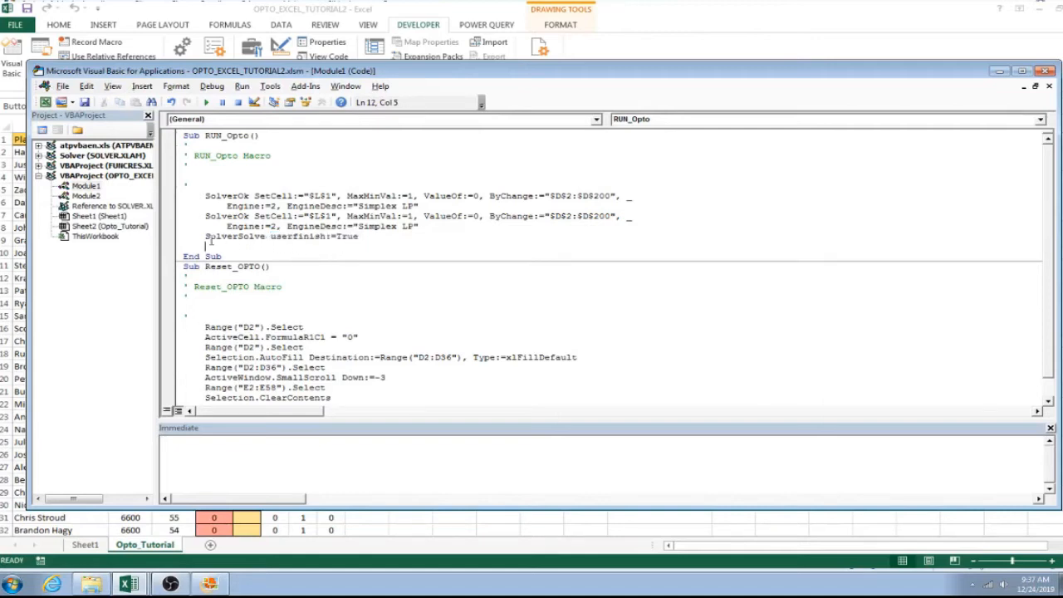
left_click_drag(205, 237, 263, 238)
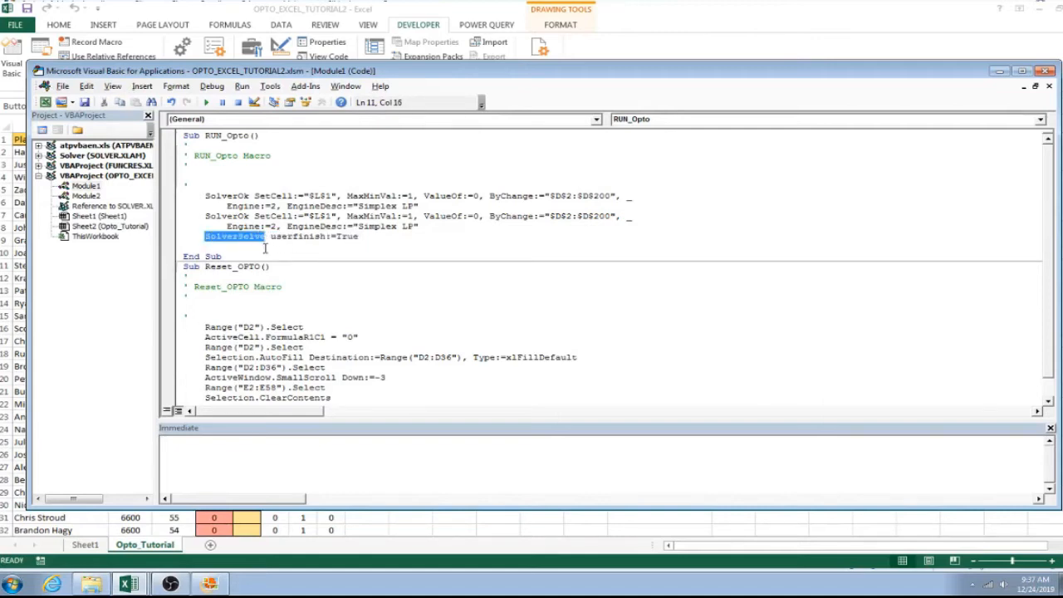
left_click(265, 248)
left_click_drag(271, 237, 357, 239)
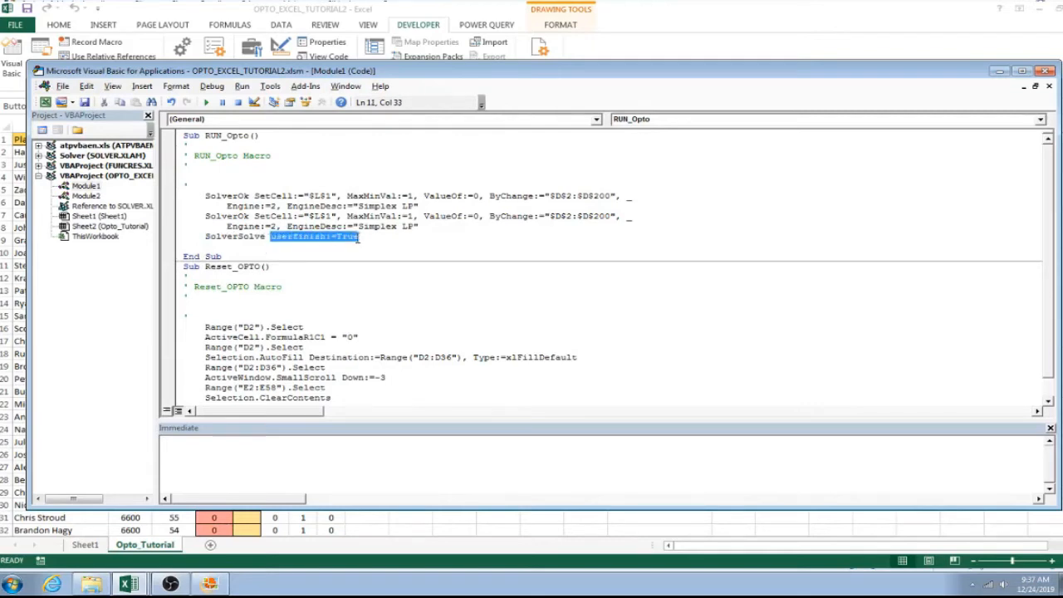
left_click(295, 248)
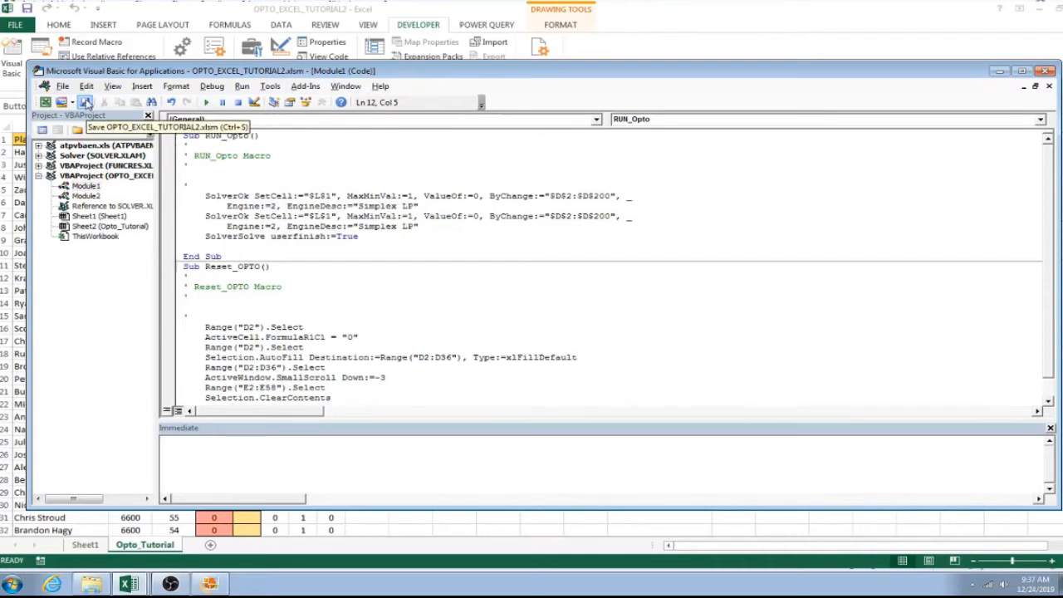
- Save OPTO_EXCEL_TUTORIAL2.xlsm from the code editor, close the editor, and deselect the RUN OPTO button
left_click(86, 101)
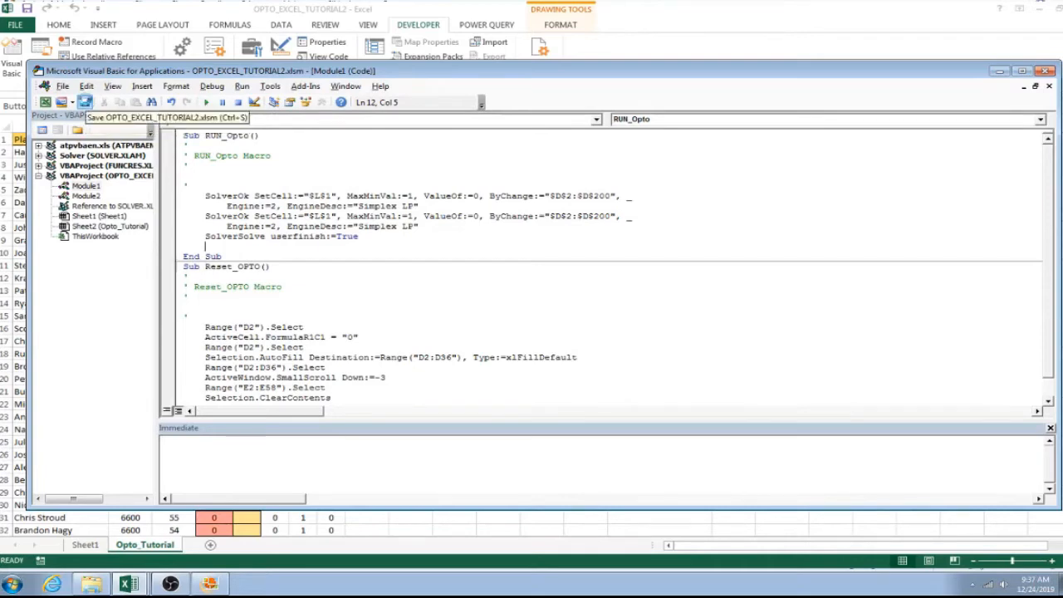
left_click(1045, 72)
left_click(503, 243)
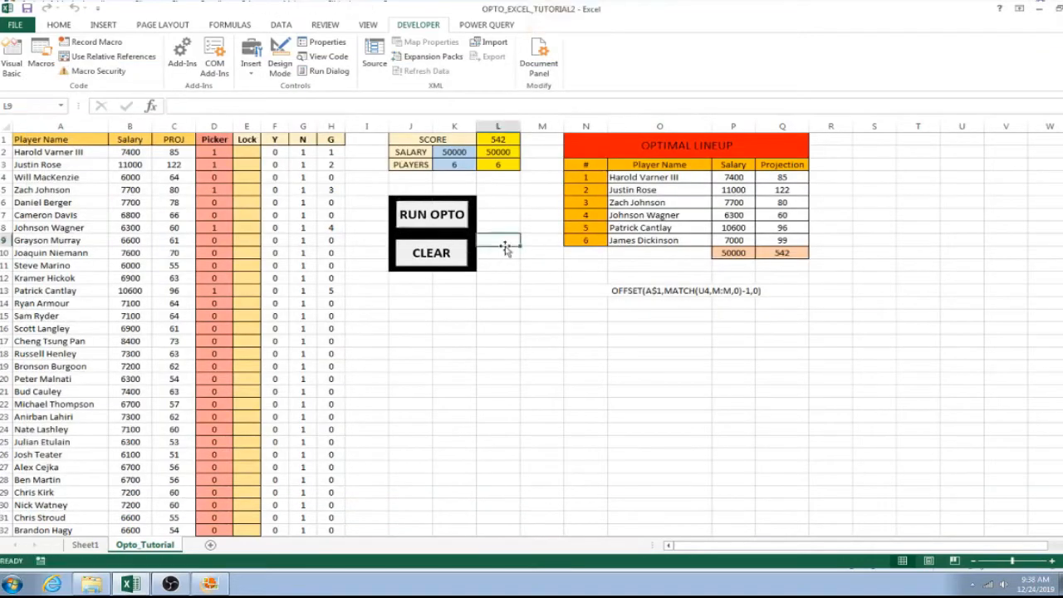
- Clear the lineup, rerun the optimizer with the RUN OPTO button, and clear the results again
left_click(437, 250)
left_click(438, 215)
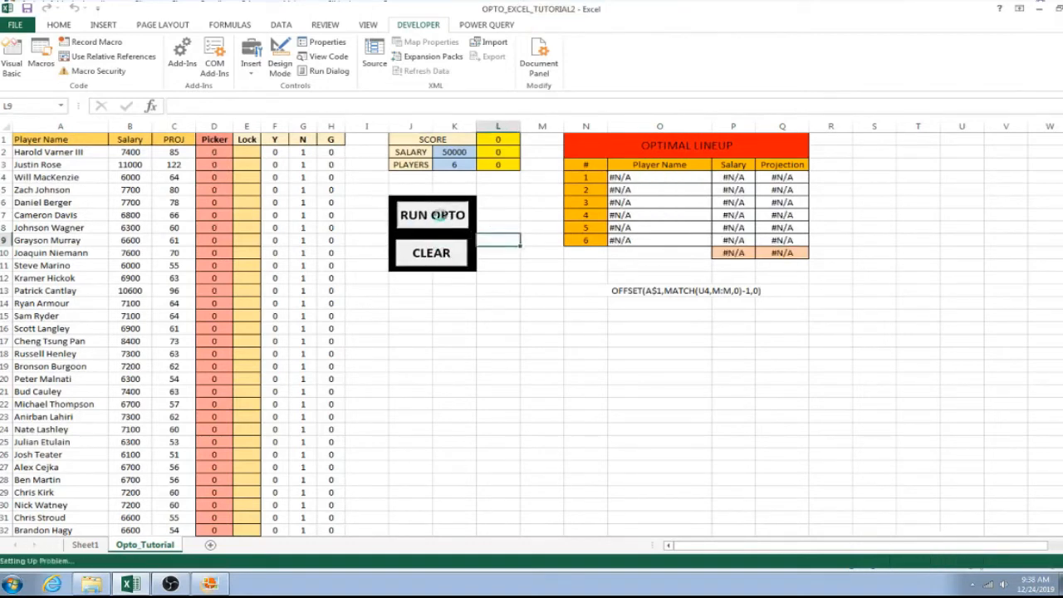
left_click(495, 227)
left_click(453, 254)
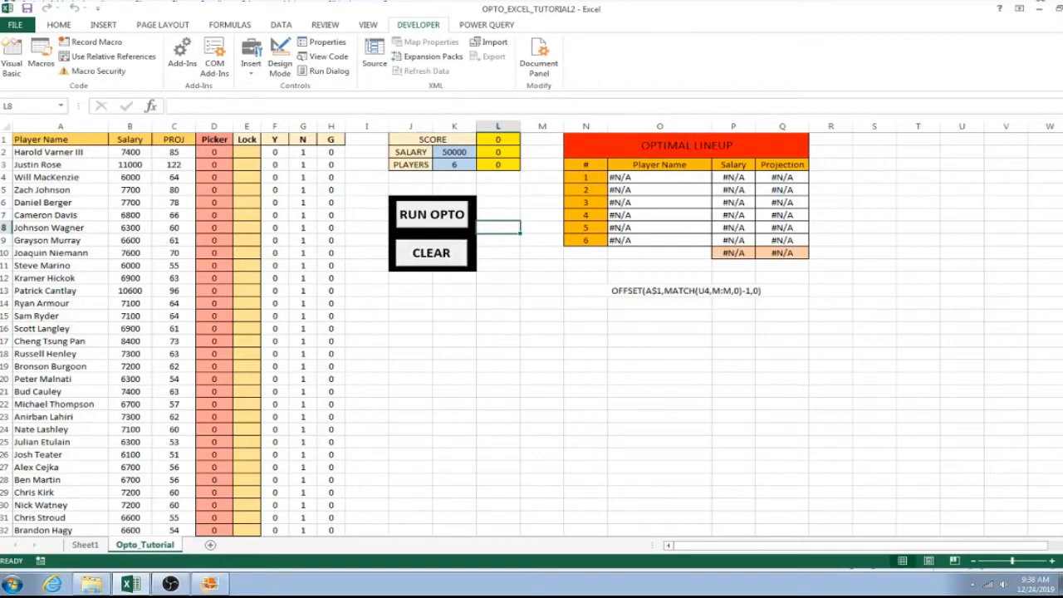
- Bring up the SolverSolve_ScreenShot image in Windows Live Photo Gallery, examine its Solver reference instructions at full size, and close it
key("alt+Tab")
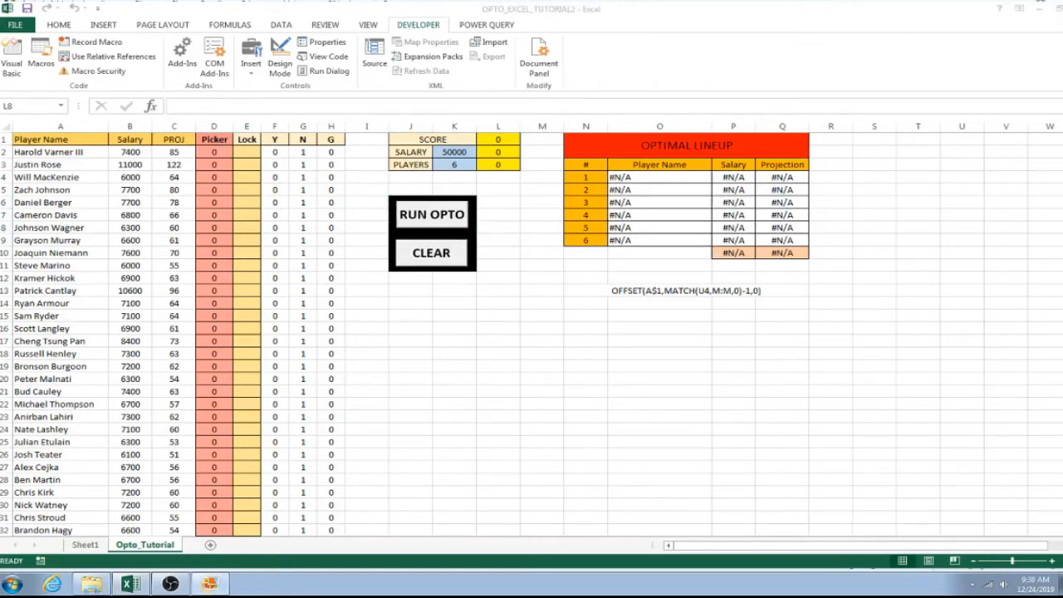
left_click_drag(1062, 53, 1062, 139)
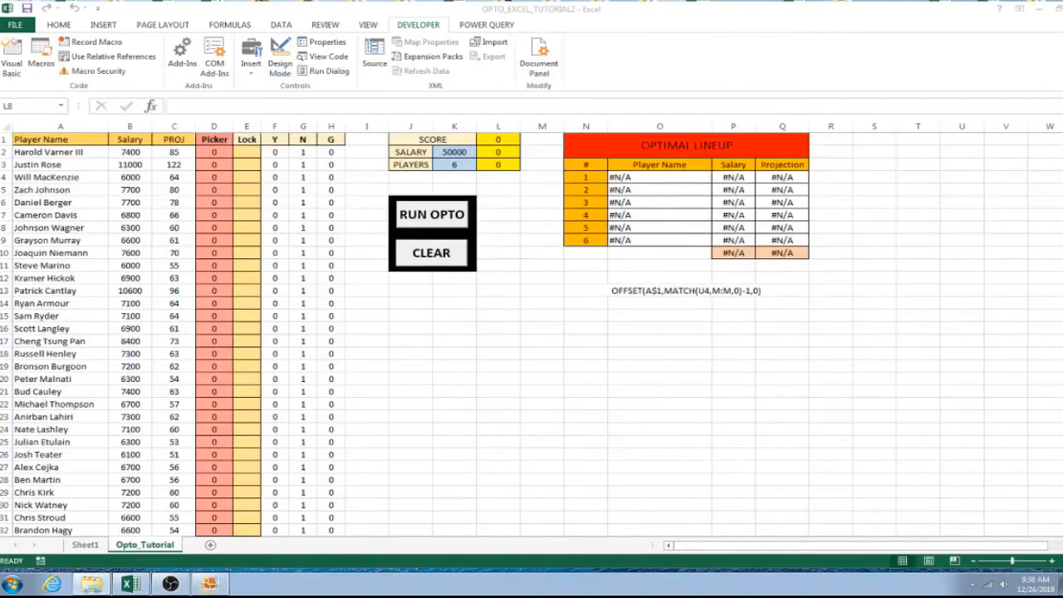
left_click_drag(1062, 93, 609, 98)
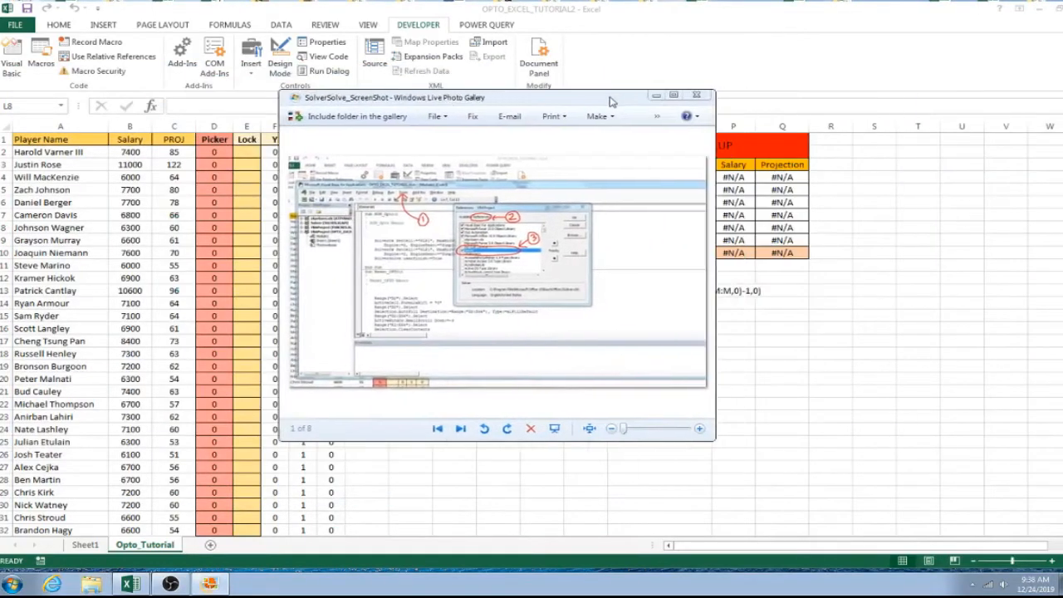
left_click(674, 97)
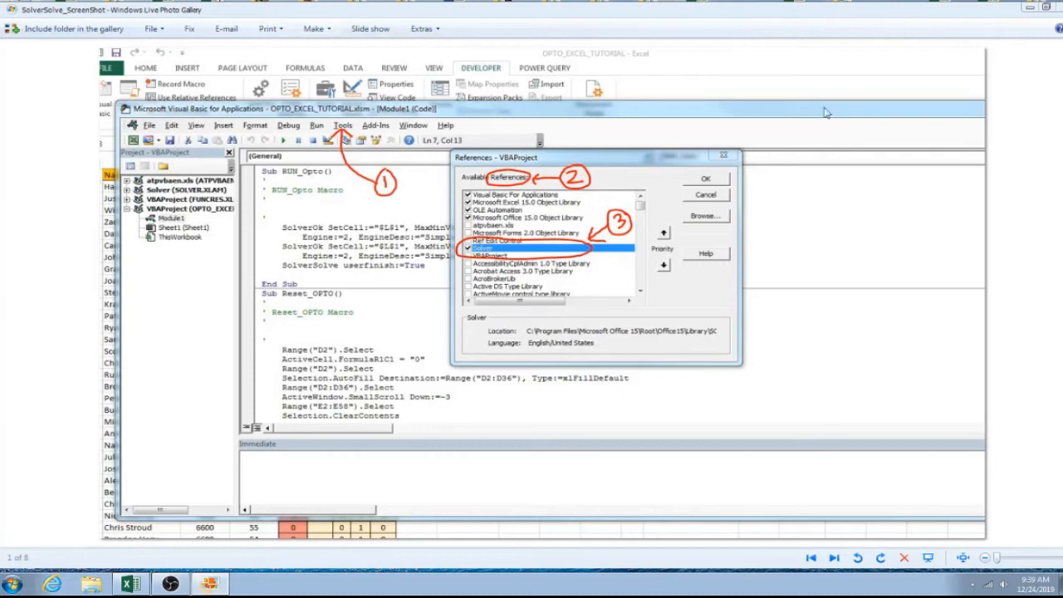
left_click(1053, 7)
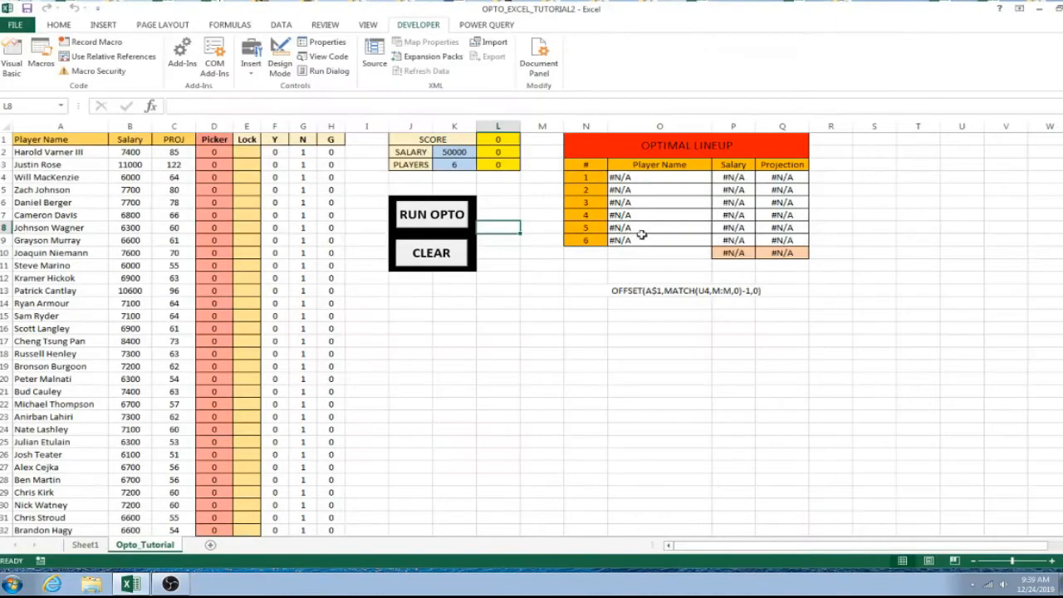
- Check from the RUN_Opto macro's code editor that the Solver reference is enabled for the VBAProject, accept the references, and close the editor
right_click(424, 219)
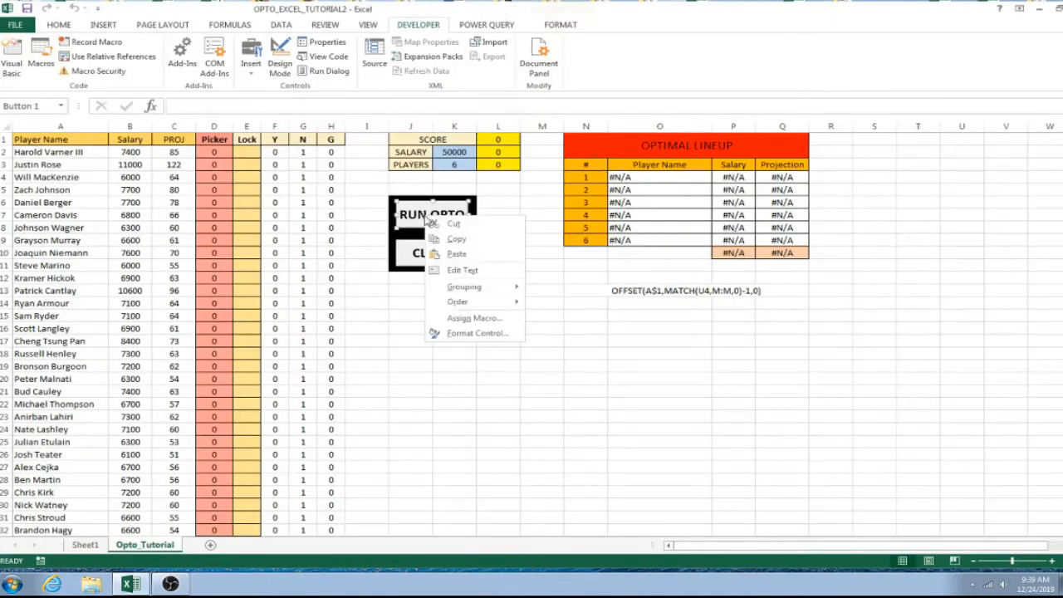
left_click(474, 318)
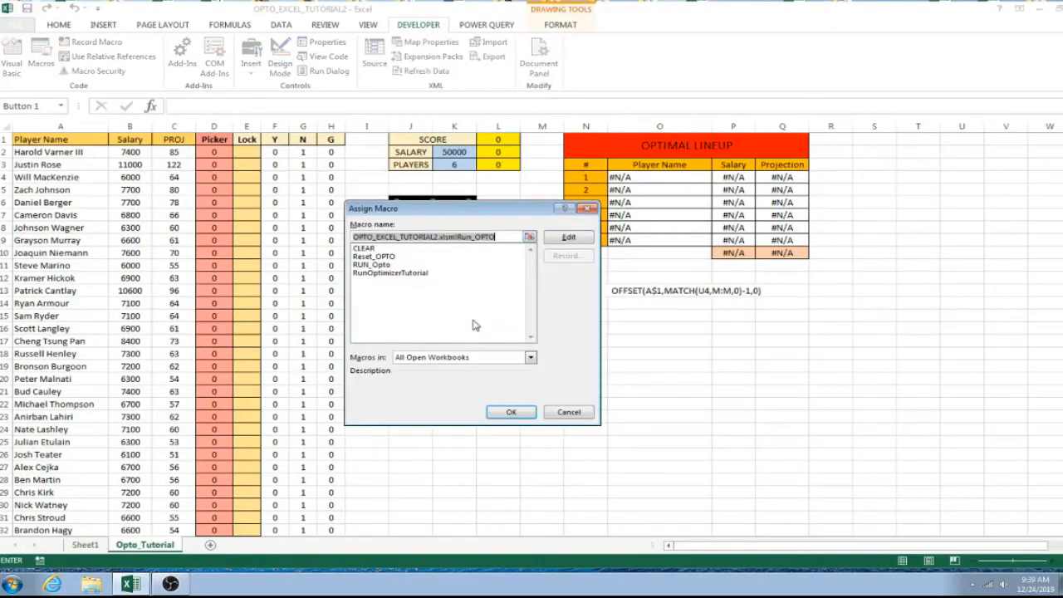
left_click(398, 264)
left_click(571, 240)
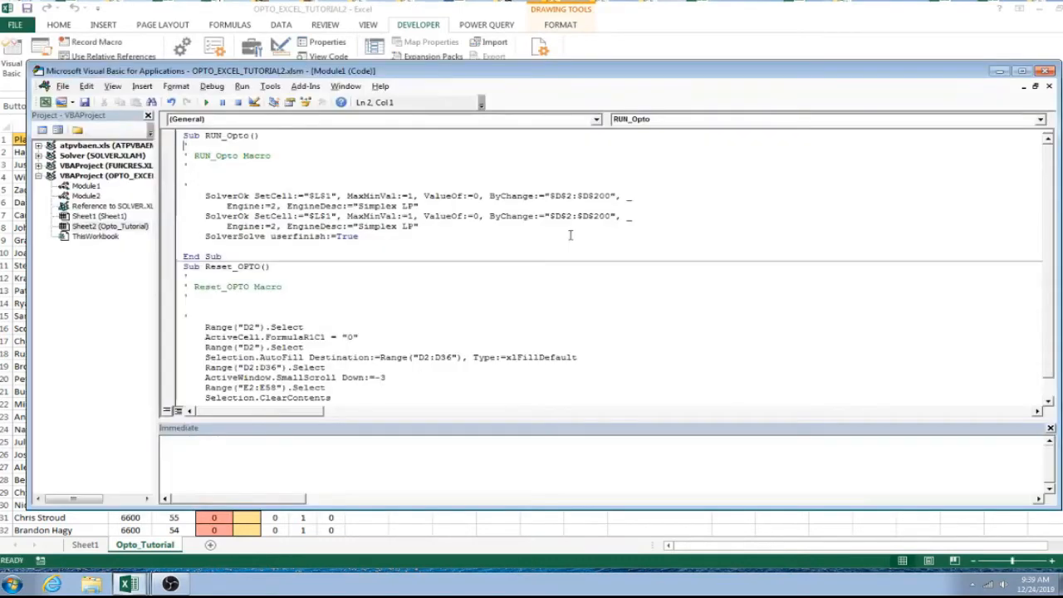
left_click(270, 86)
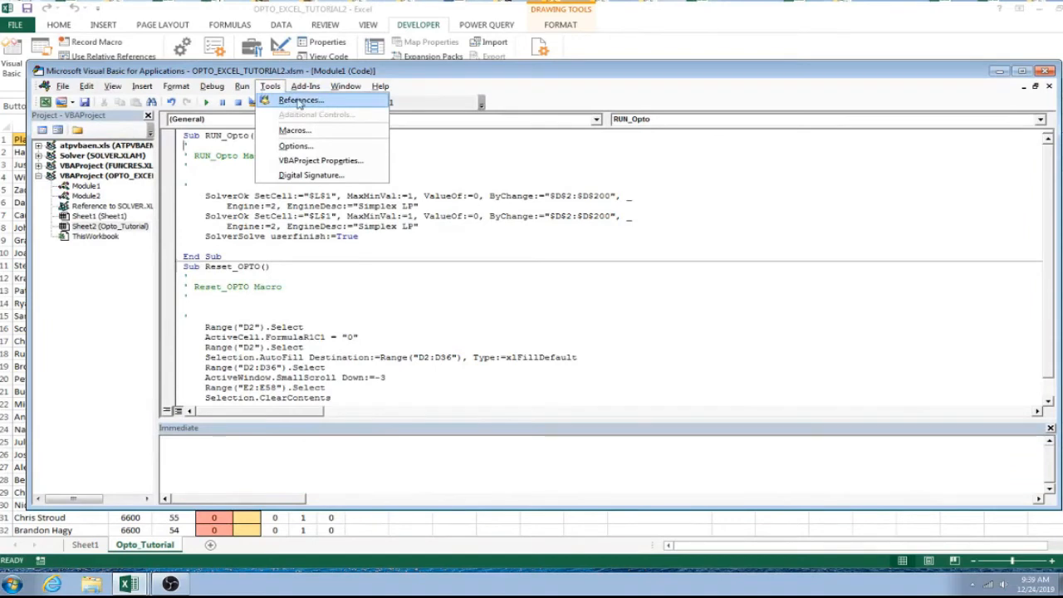
left_click(333, 102)
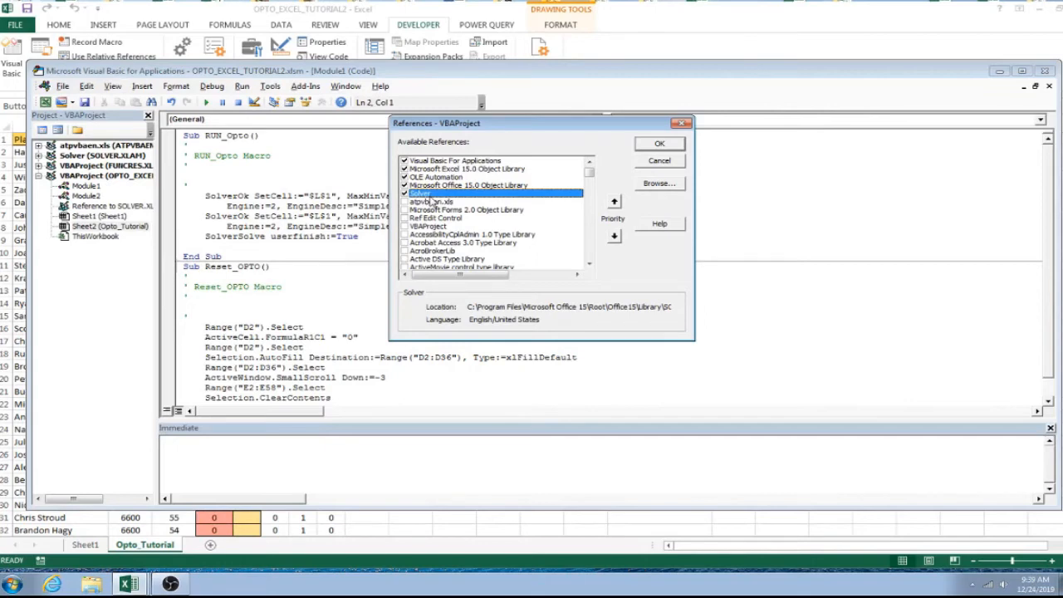
left_click(661, 146)
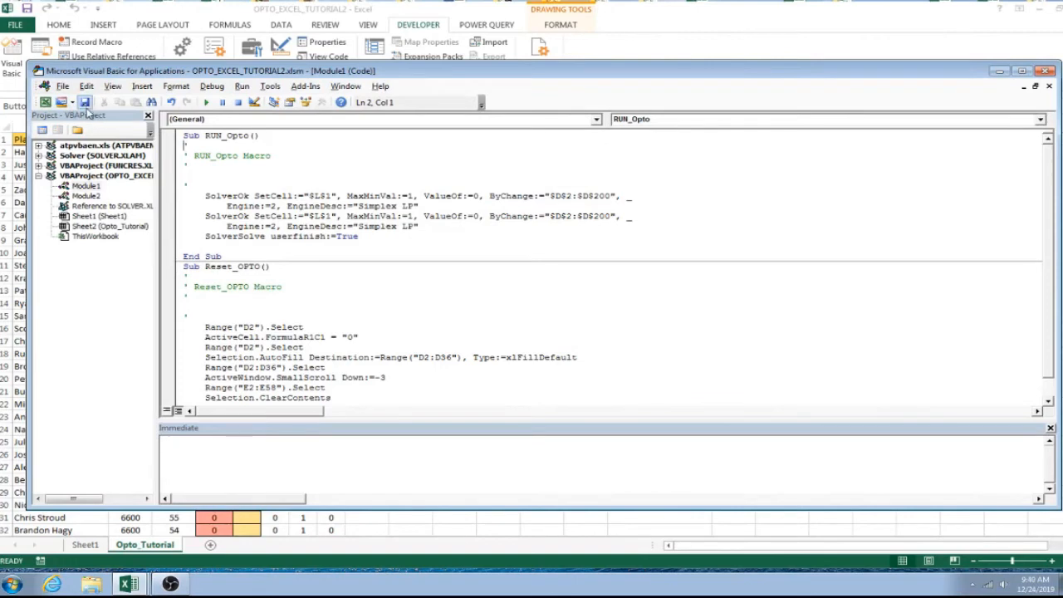
left_click(1048, 70)
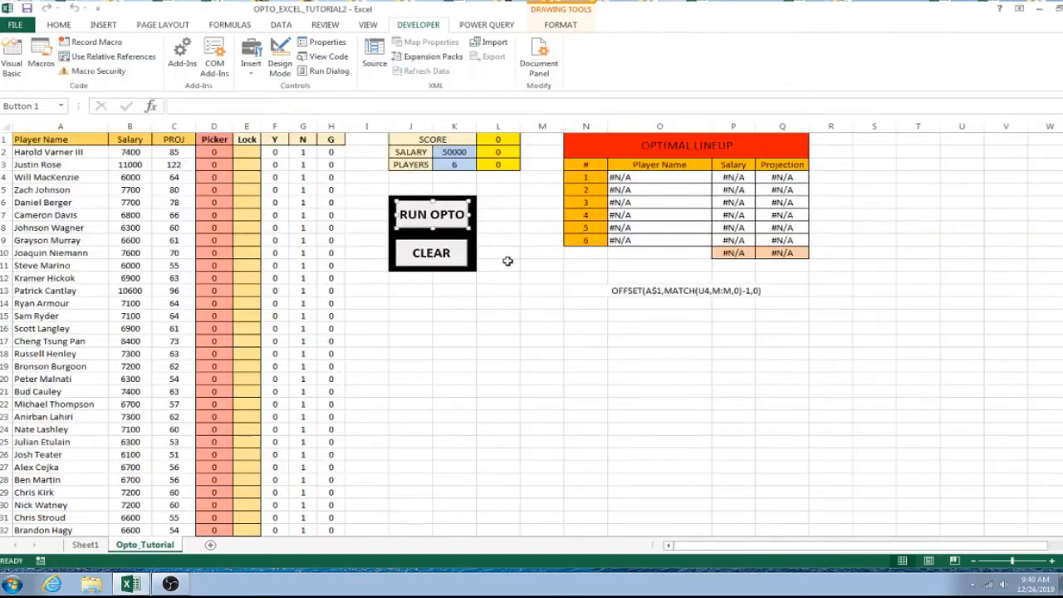
- Run the optimizer with RUN OPTO once more and empty the lineup with CLEAR
left_click(436, 220)
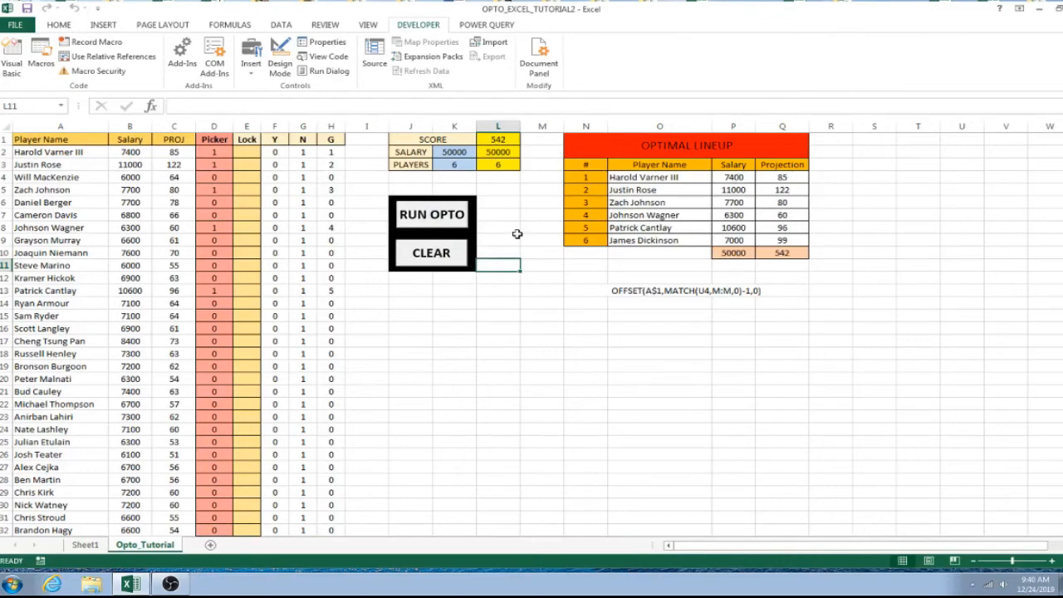
left_click(435, 260)
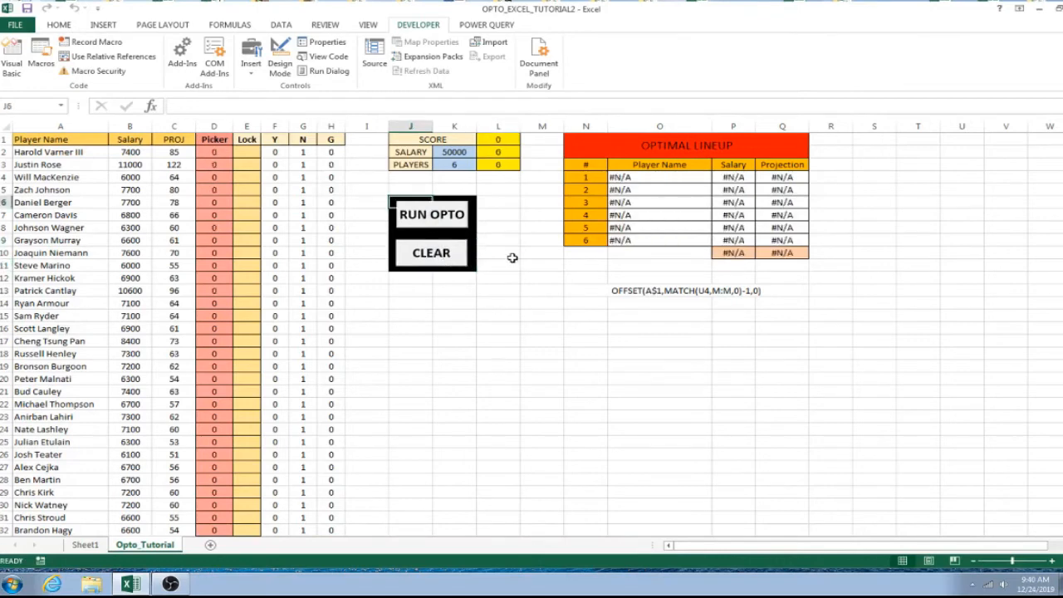
- Rerun the finished optimizer with its RUN OPTO button, then clear the resulting lineup again
left_click(431, 220)
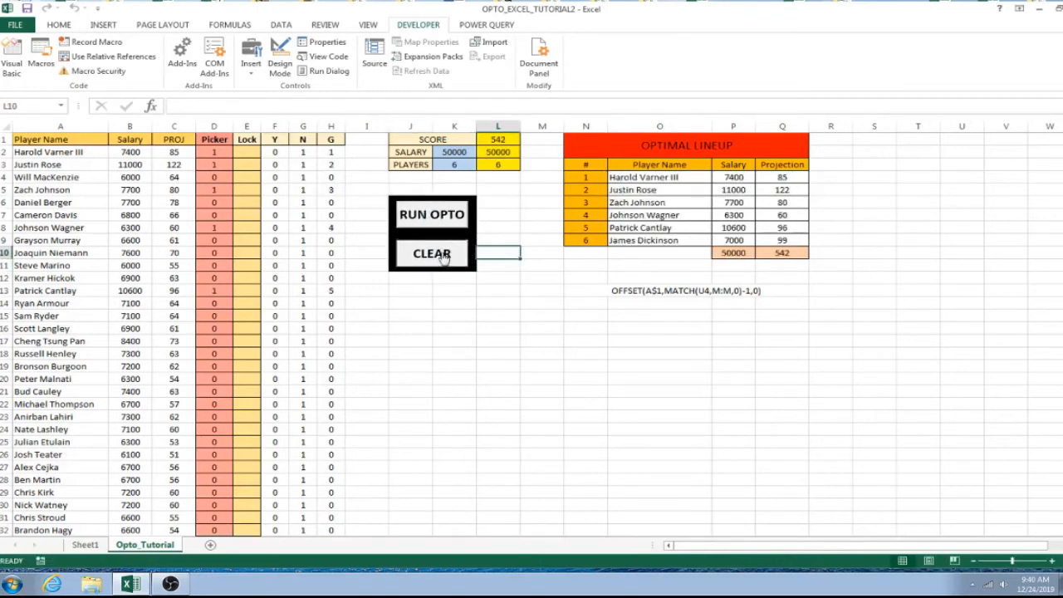
left_click(440, 255)
left_click(491, 268)
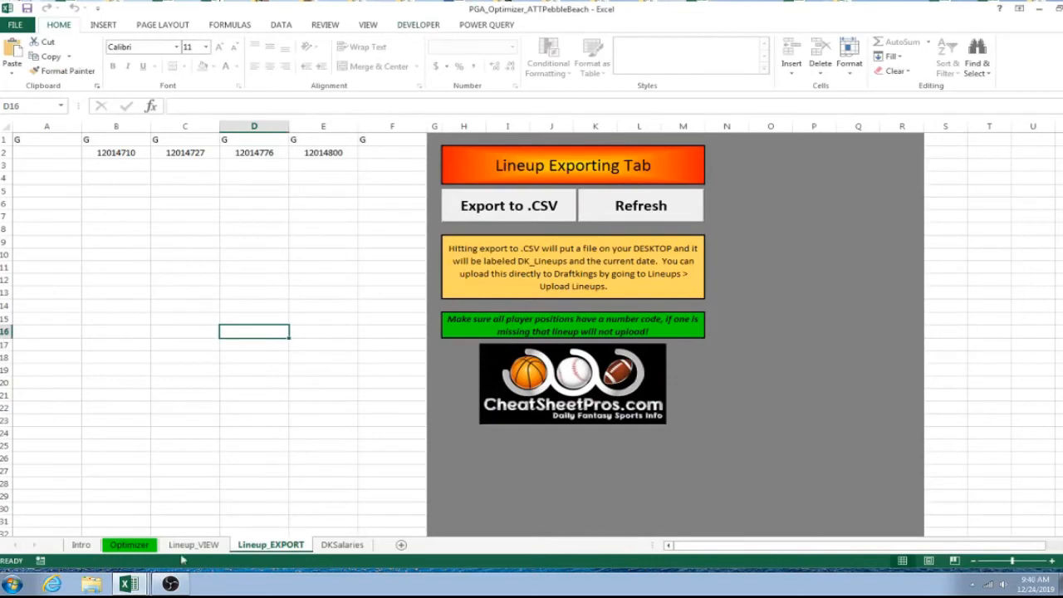
- Bring up the Optimizer sheet and examine its player columns: Name, Odds, Salary, Proj, AVG PPG, GRADE and 50/50
left_click(129, 545)
left_click(548, 338)
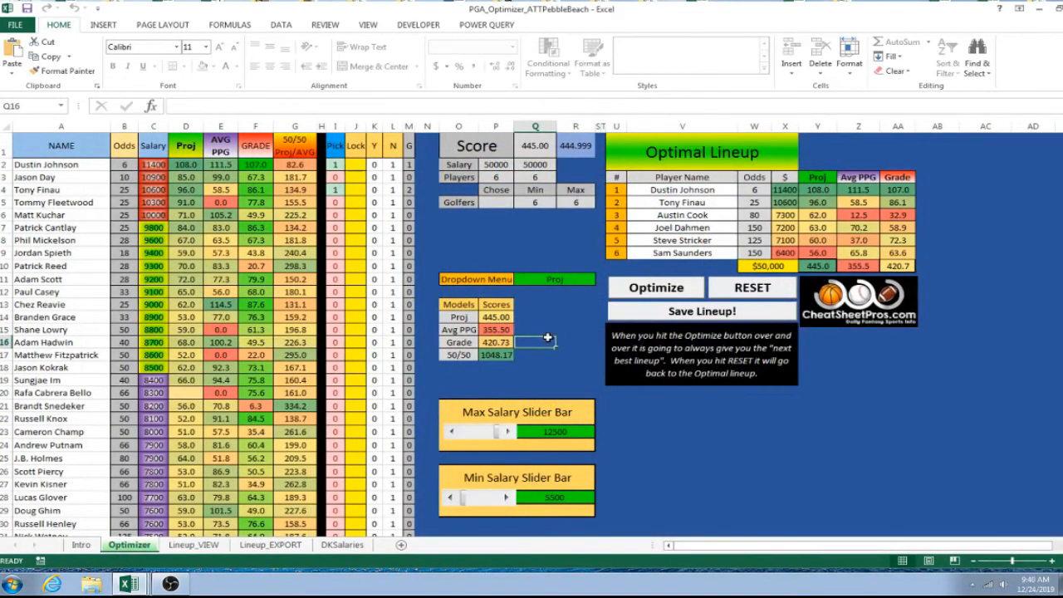
left_click(91, 125)
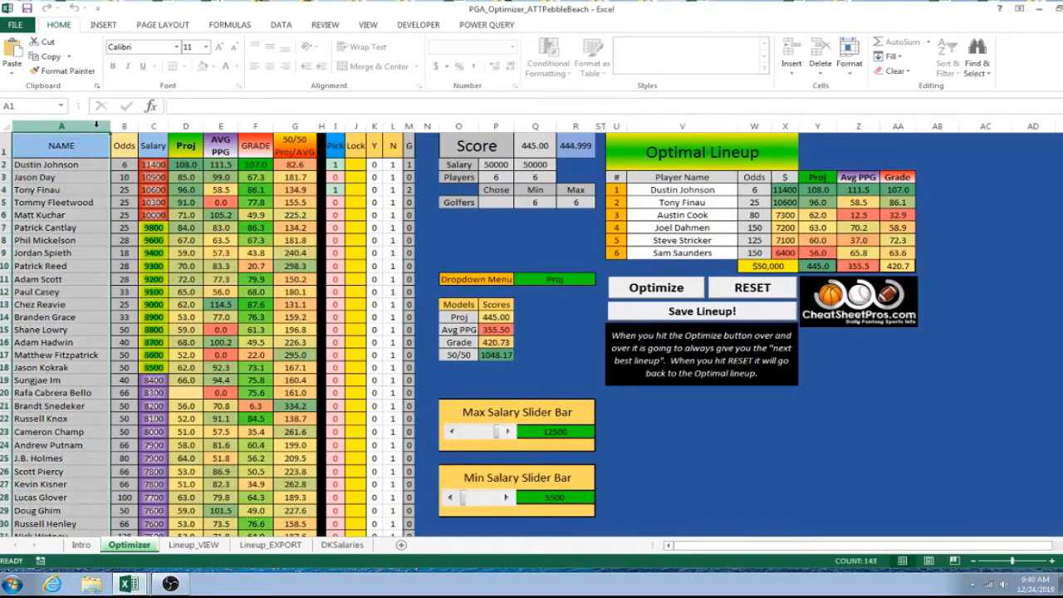
left_click(157, 125)
left_click_drag(161, 123, 188, 220)
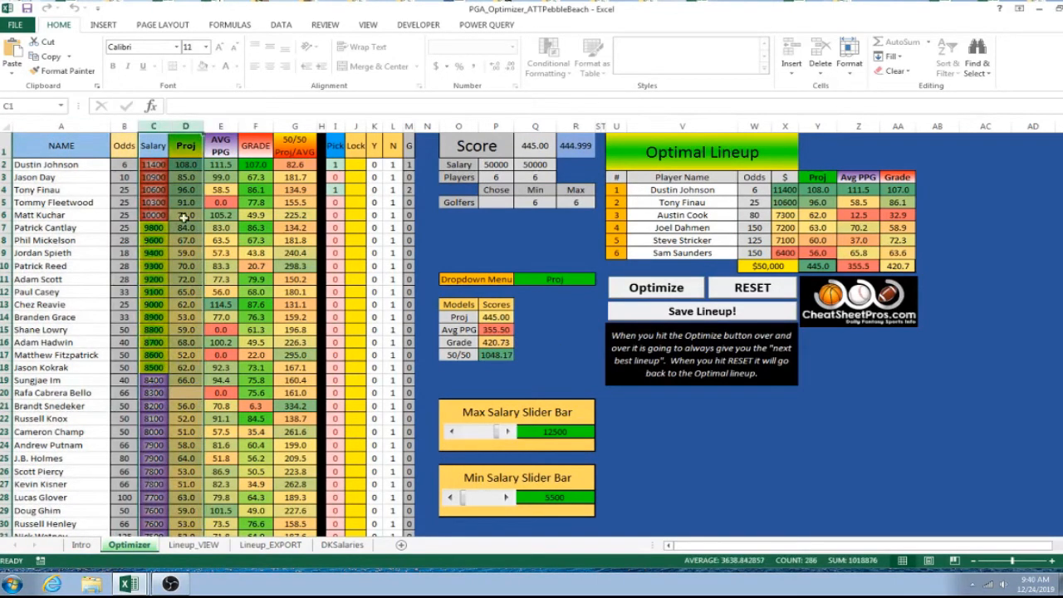
left_click(124, 126)
left_click(220, 126)
left_click(254, 125)
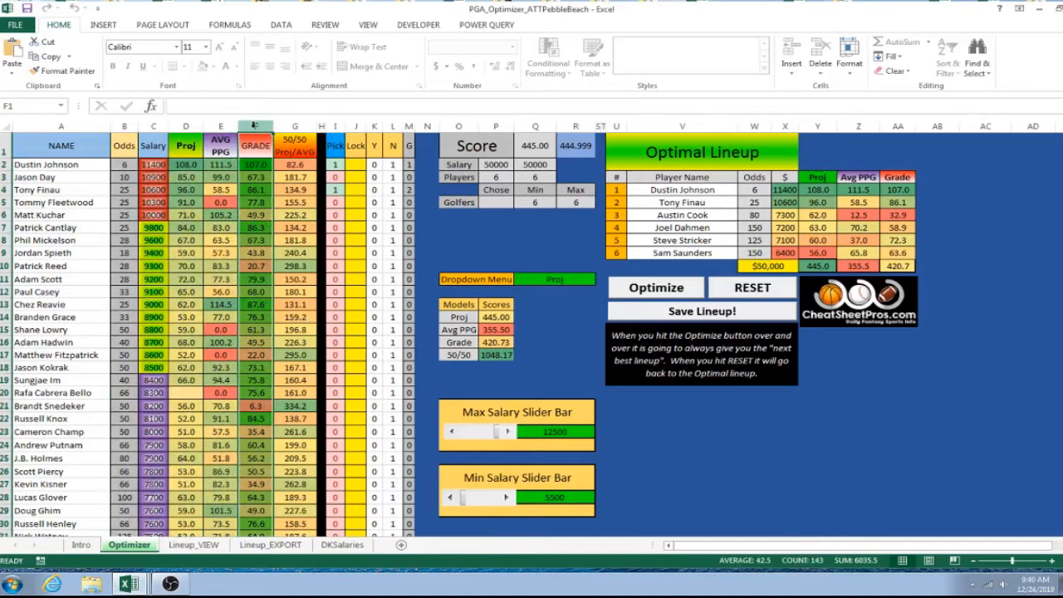
left_click(294, 126)
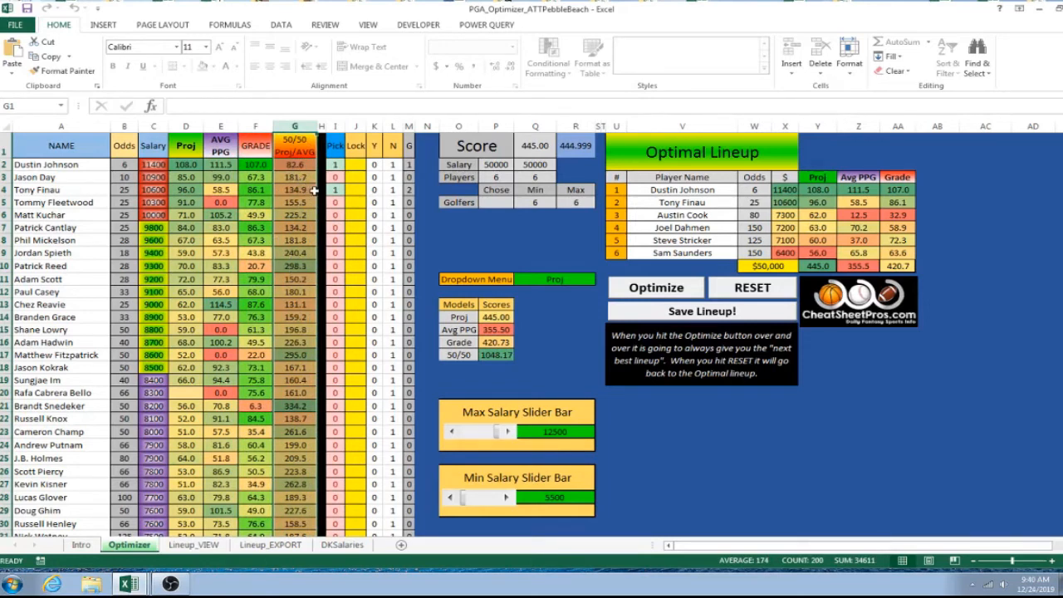
- Examine the solver helper columns of the player table one by one: Pick, Lock, Y, N and G
left_click_drag(336, 126, 409, 126)
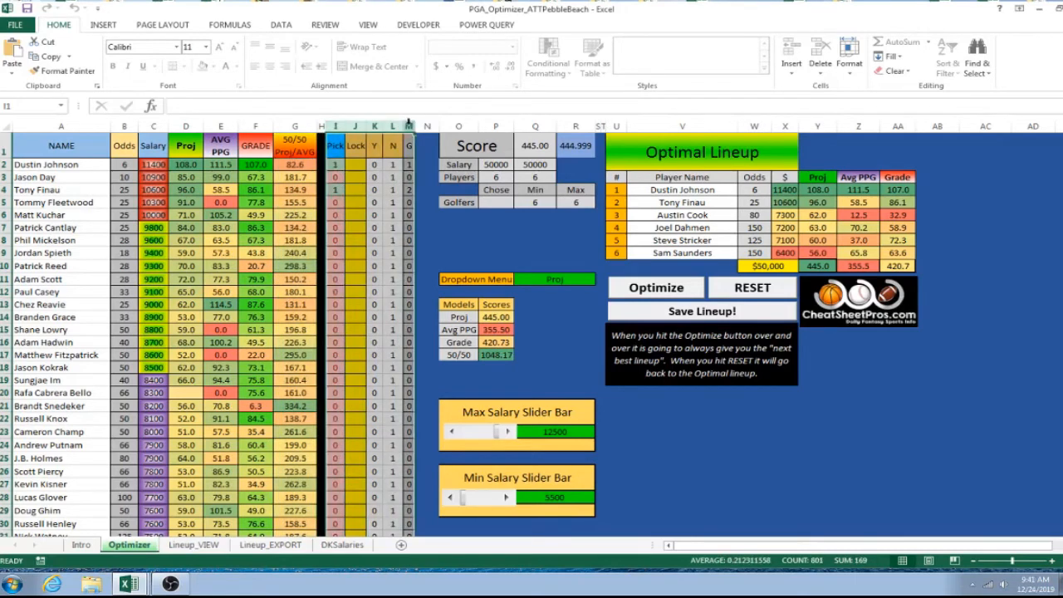
left_click(425, 227)
left_click(337, 127)
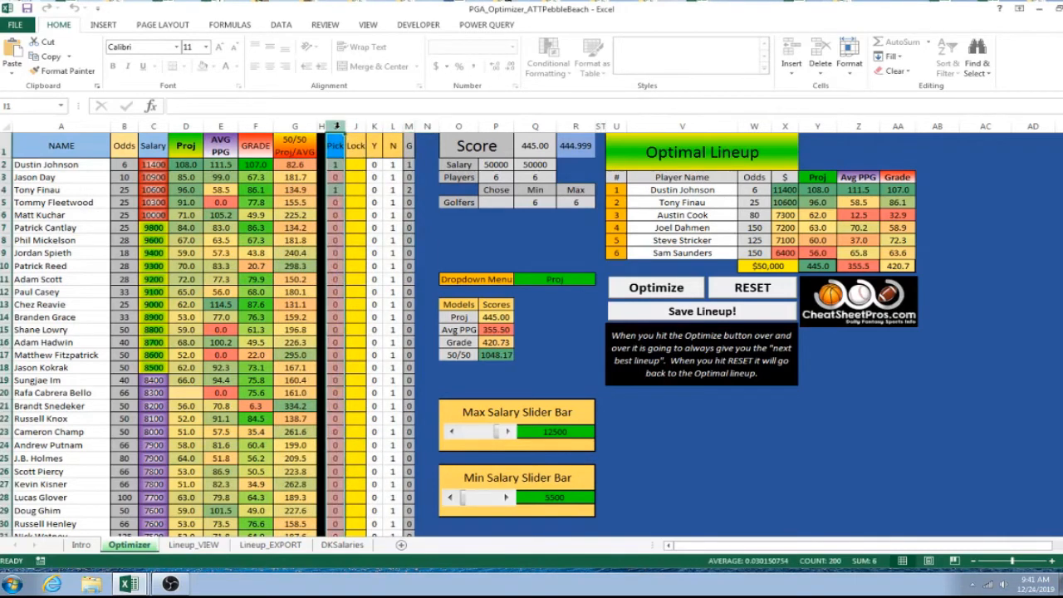
left_click_drag(357, 125, 368, 126)
left_click(374, 126)
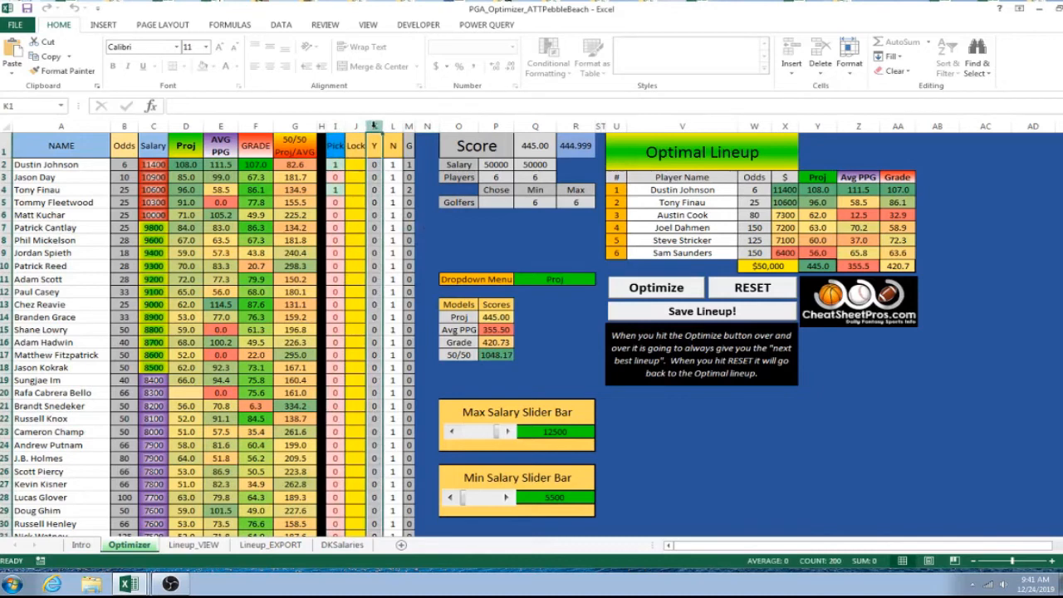
left_click(392, 126)
left_click(409, 127)
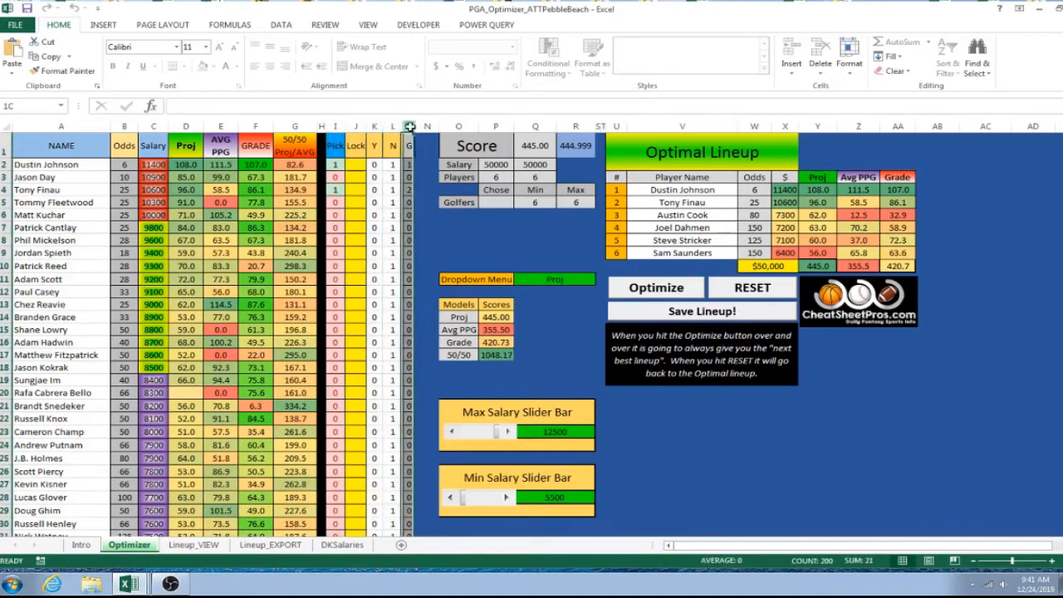
- Examine the Score cell and the Salary and Players constraint rows beneath it
left_click(431, 225)
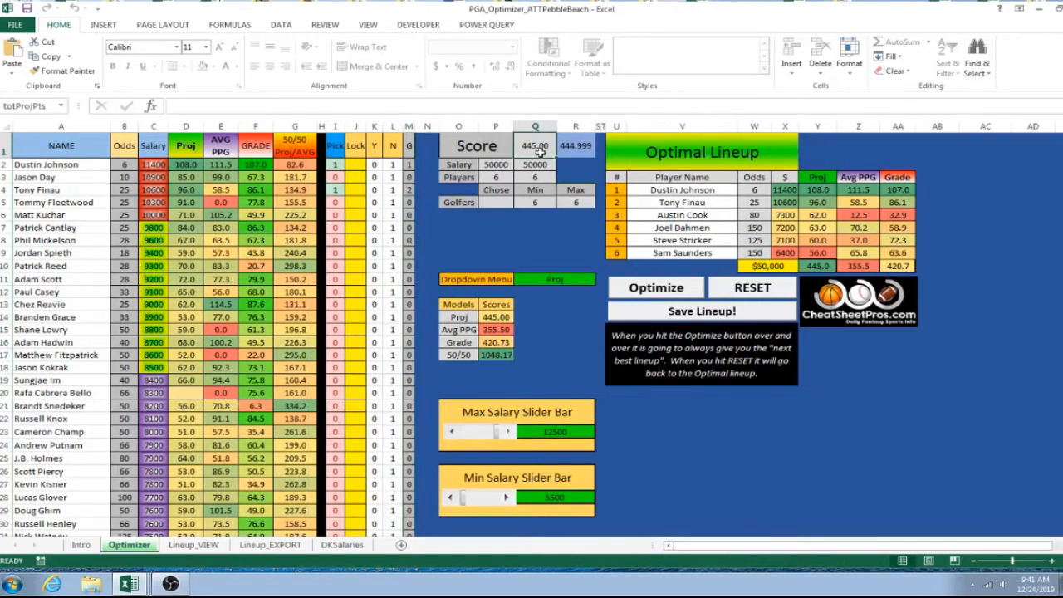
left_click_drag(459, 165, 536, 165)
left_click_drag(461, 177, 531, 177)
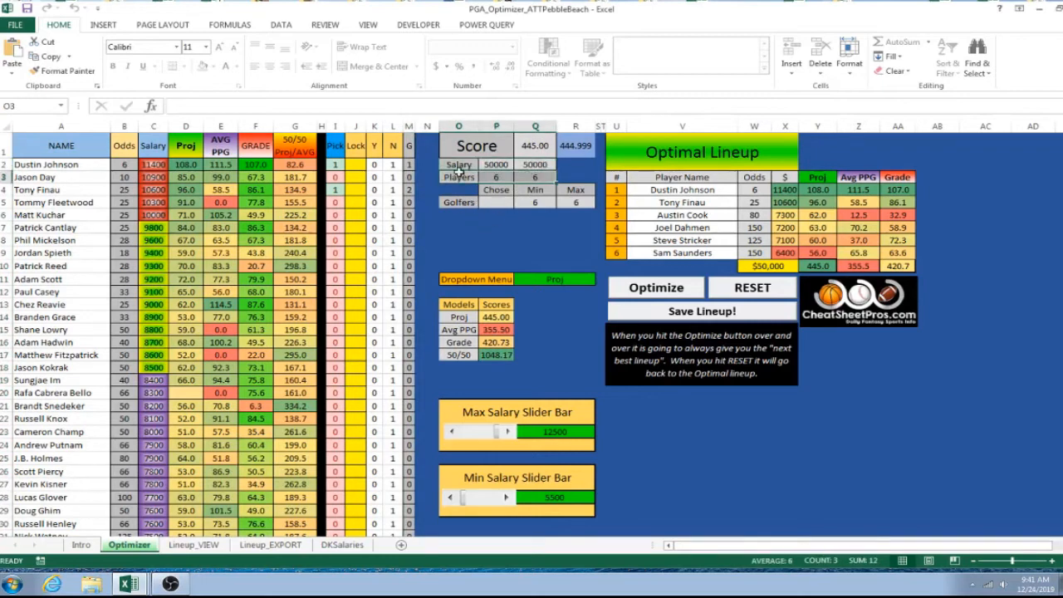
left_click(498, 250)
- Reset the Optimal Lineup table so that no players are picked
left_click(743, 288)
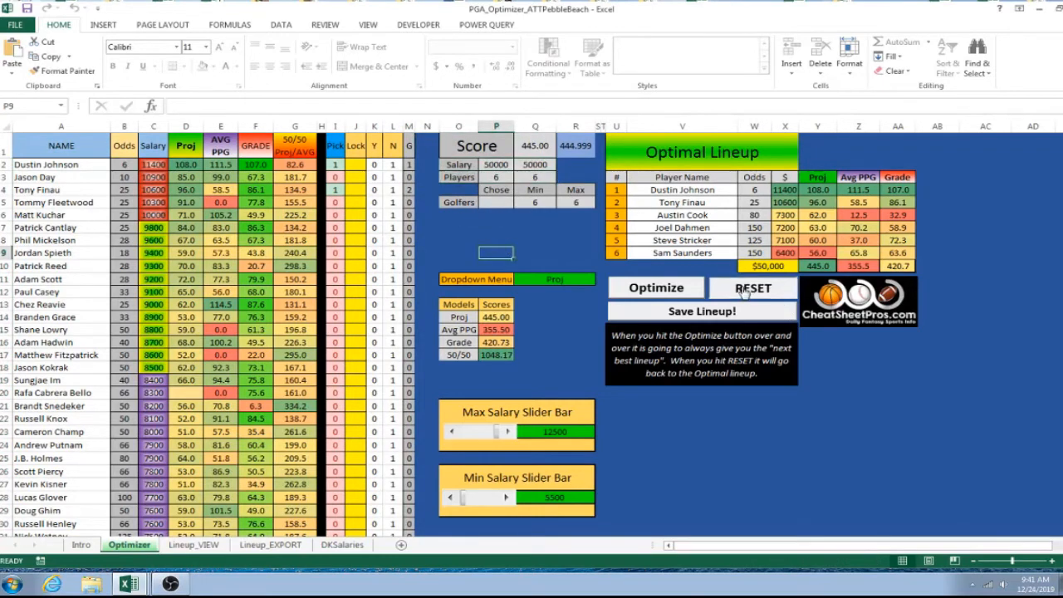
left_click(656, 288)
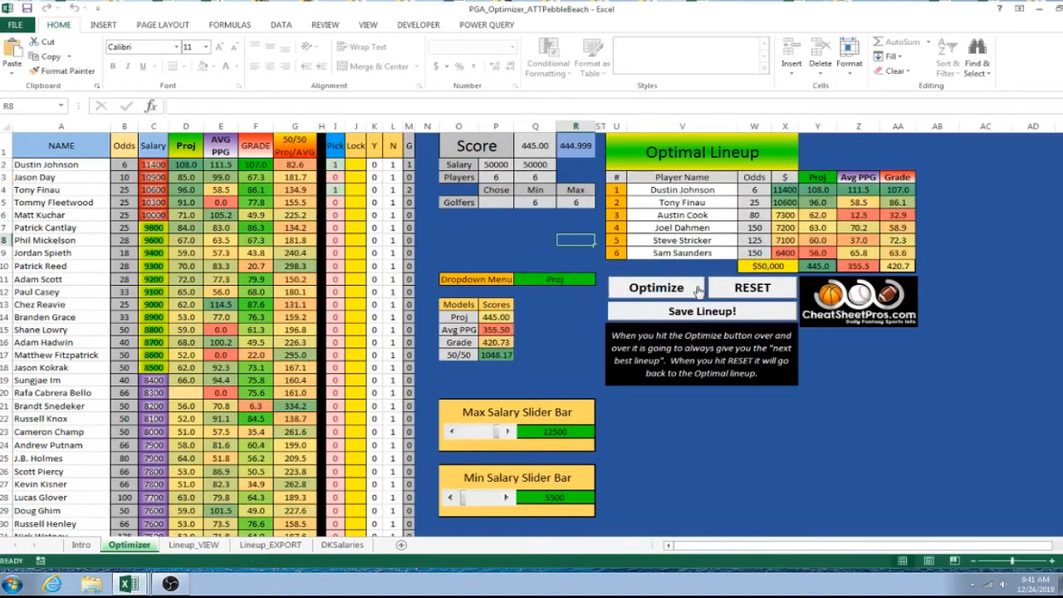
left_click(743, 288)
left_click(560, 250)
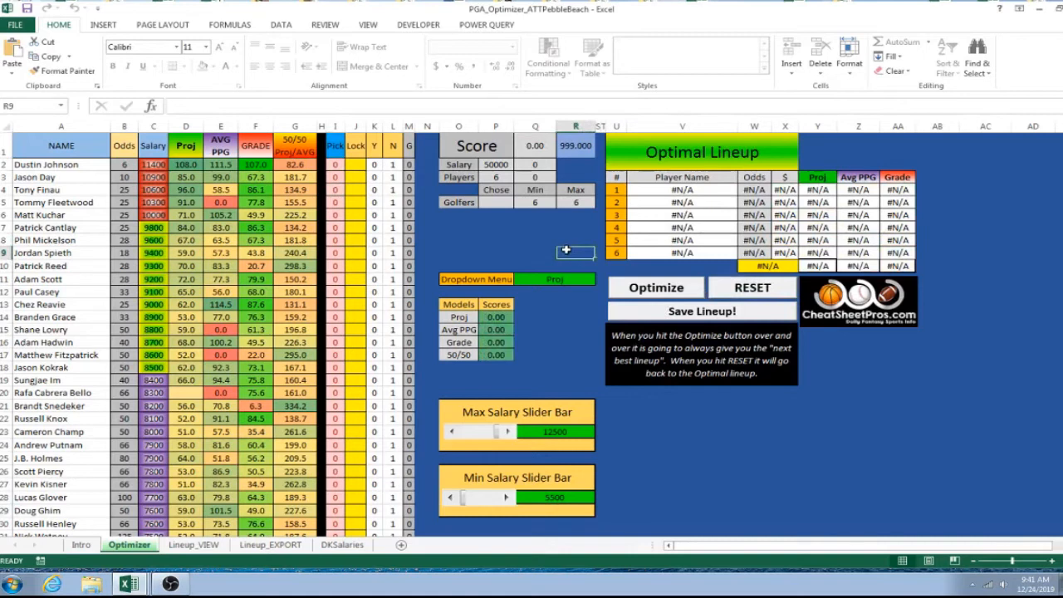
- Examine the algorithm choices offered in the Dropdown Menu cell, keeping Proj, and the scores listed for each model
left_click(569, 282)
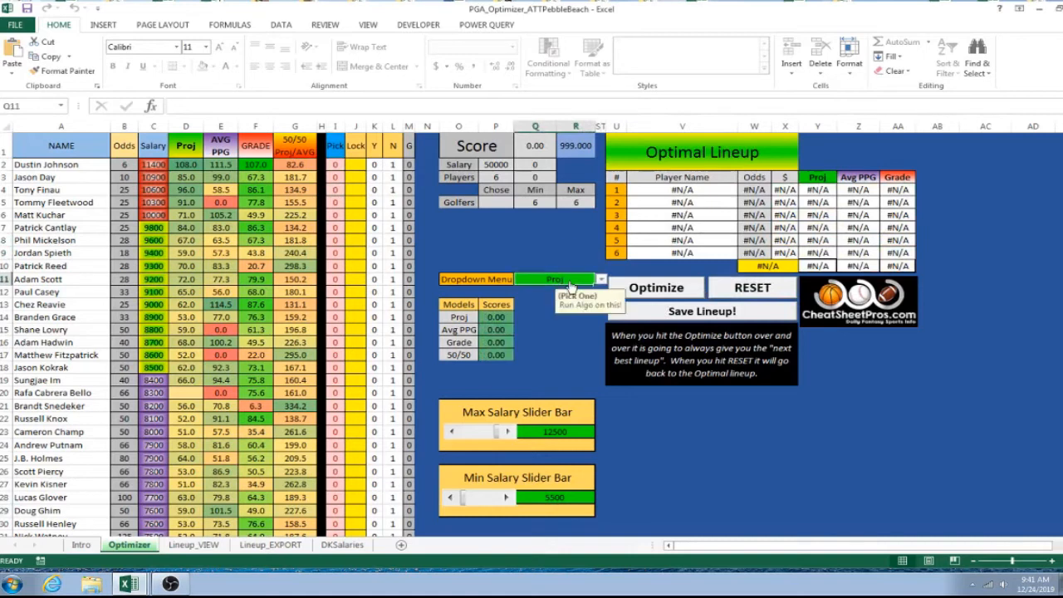
left_click(546, 228)
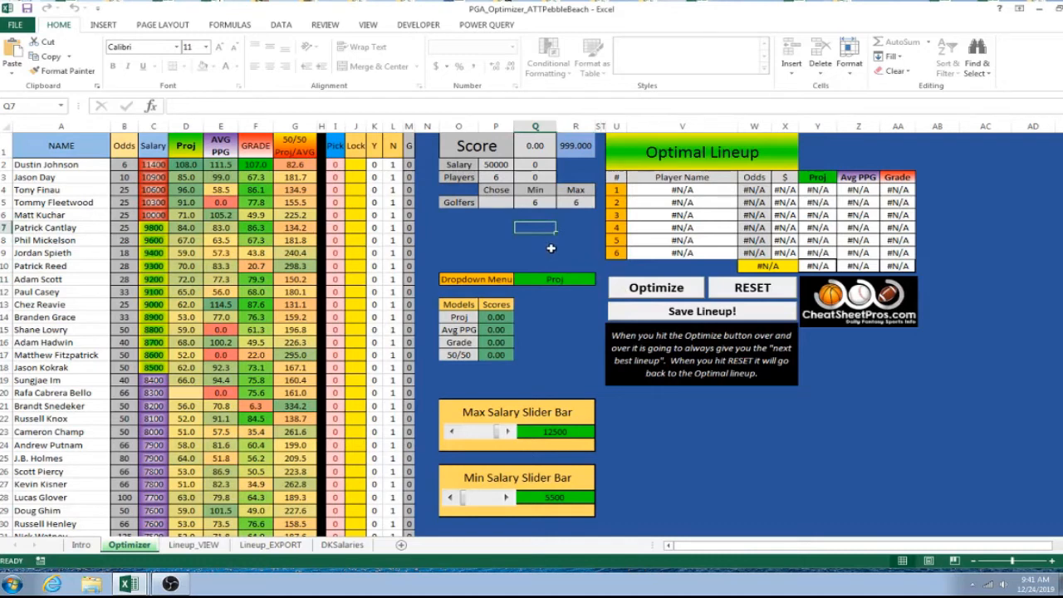
left_click(569, 282)
left_click(600, 281)
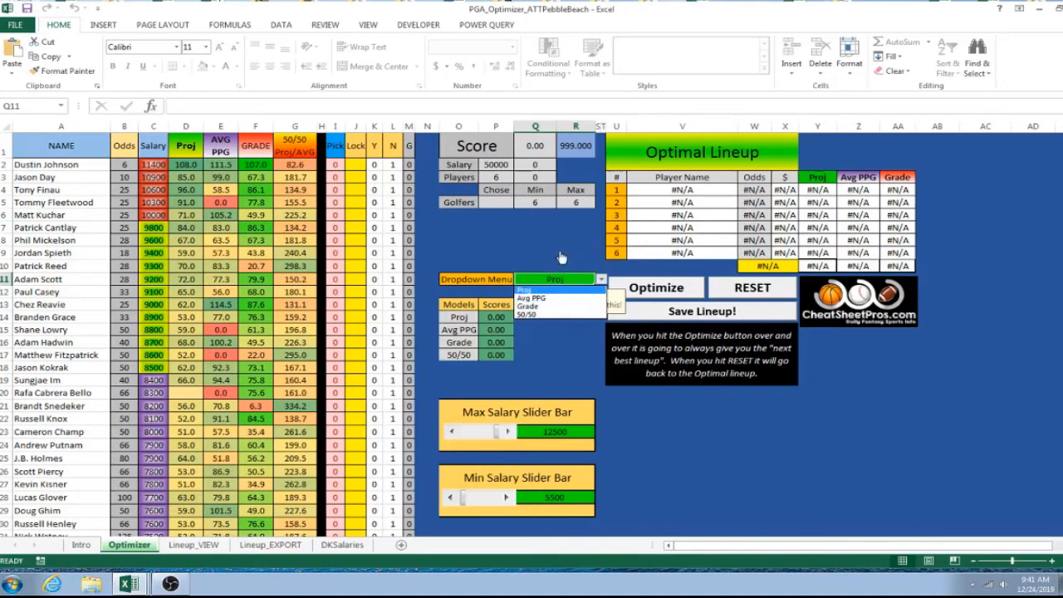
key("Escape")
scroll(532, 265, "down", 1)
left_click(495, 267)
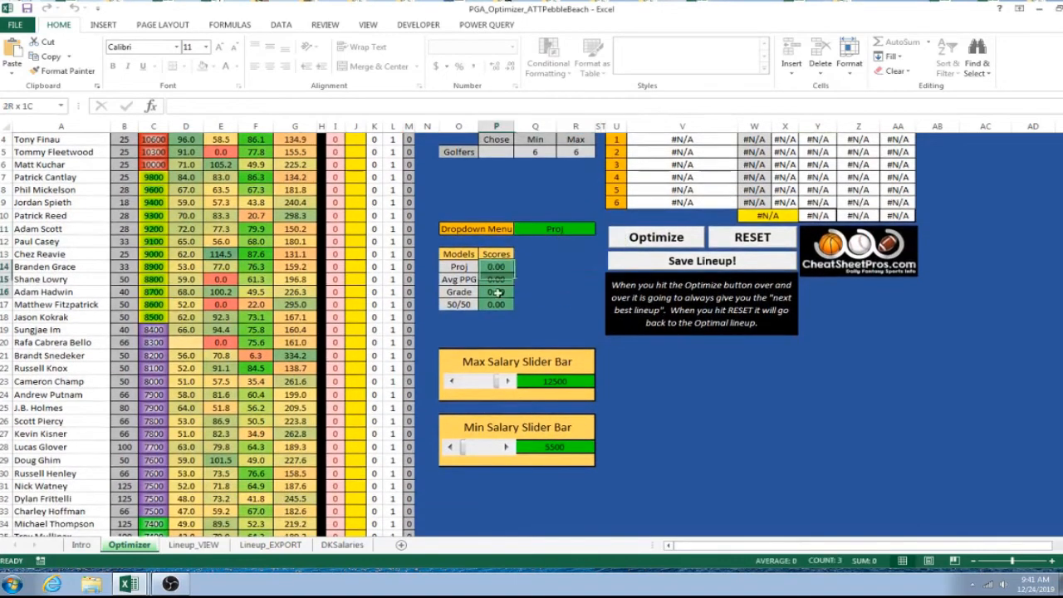
left_click(575, 291)
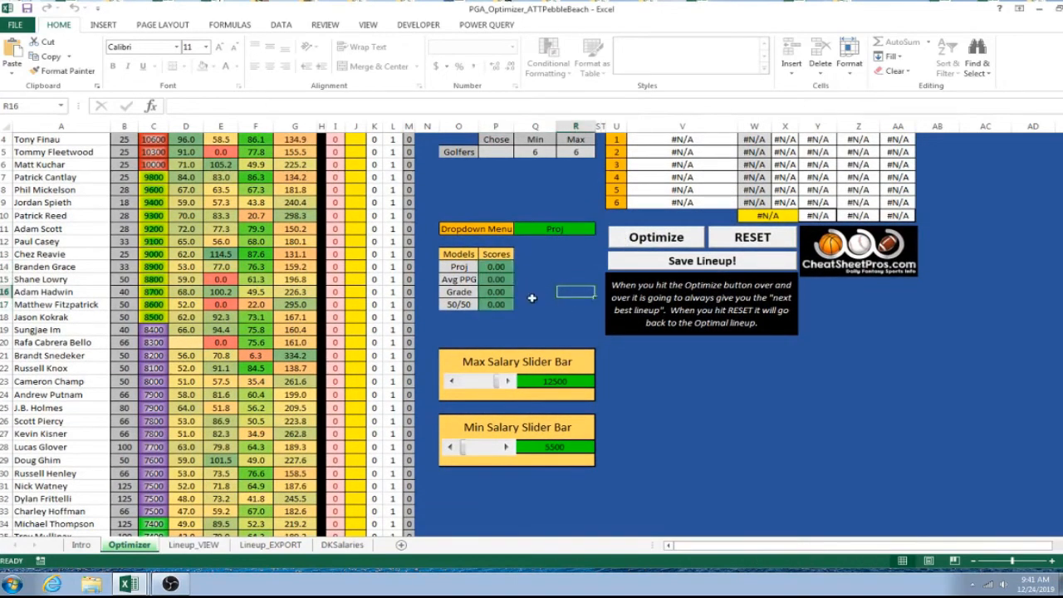
- Lower the Max Salary Slider Bar to about 7948, check the N column flags, and raise it again to about 10716
scroll(531, 297, "down", 2)
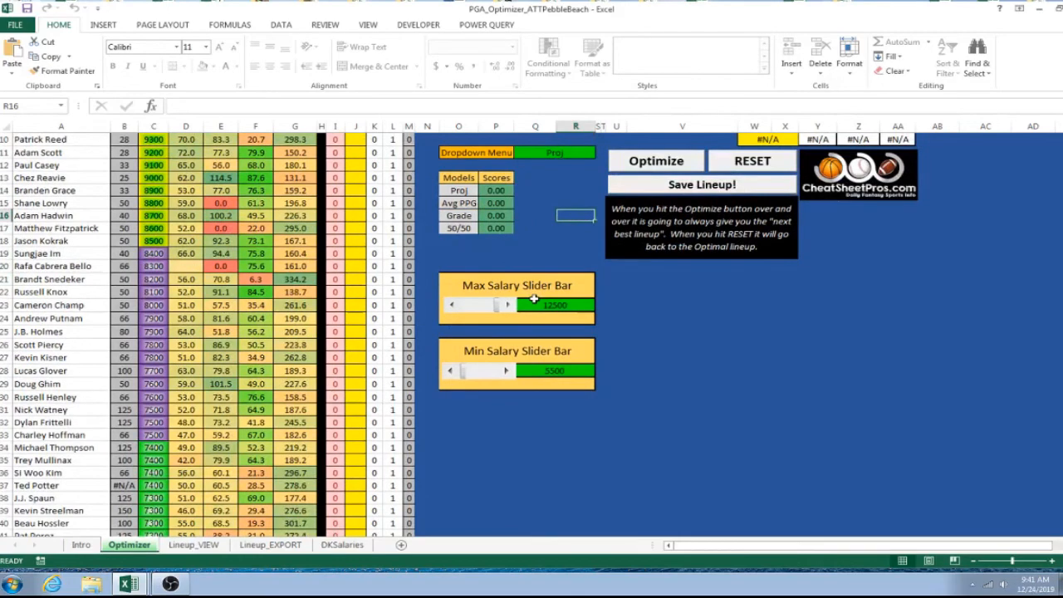
scroll(533, 299, "down", 1)
scroll(546, 301, "up", 4)
left_click_drag(497, 436, 481, 438)
left_click(394, 127)
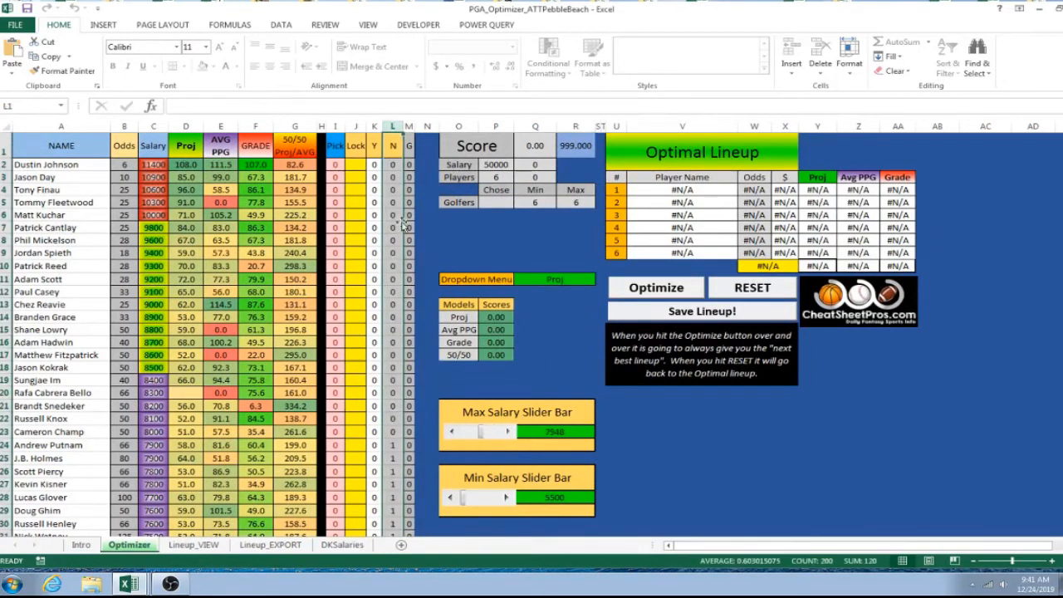
left_click_drag(485, 438, 493, 438)
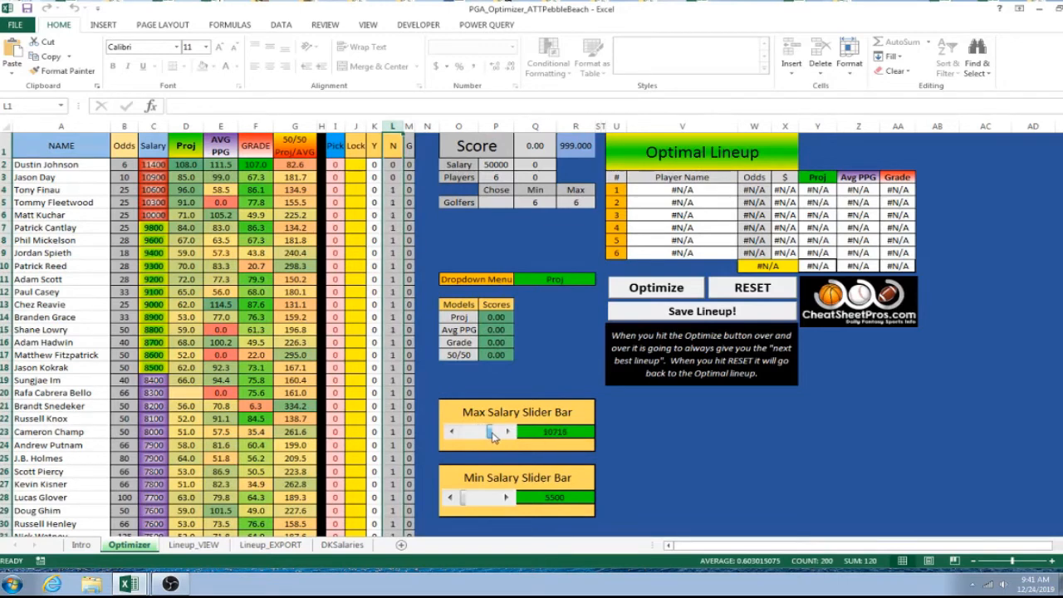
- Set the maximum salary to 9500, then return the Max Salary Slider Bar to 12500
left_click(549, 432)
type("9500")
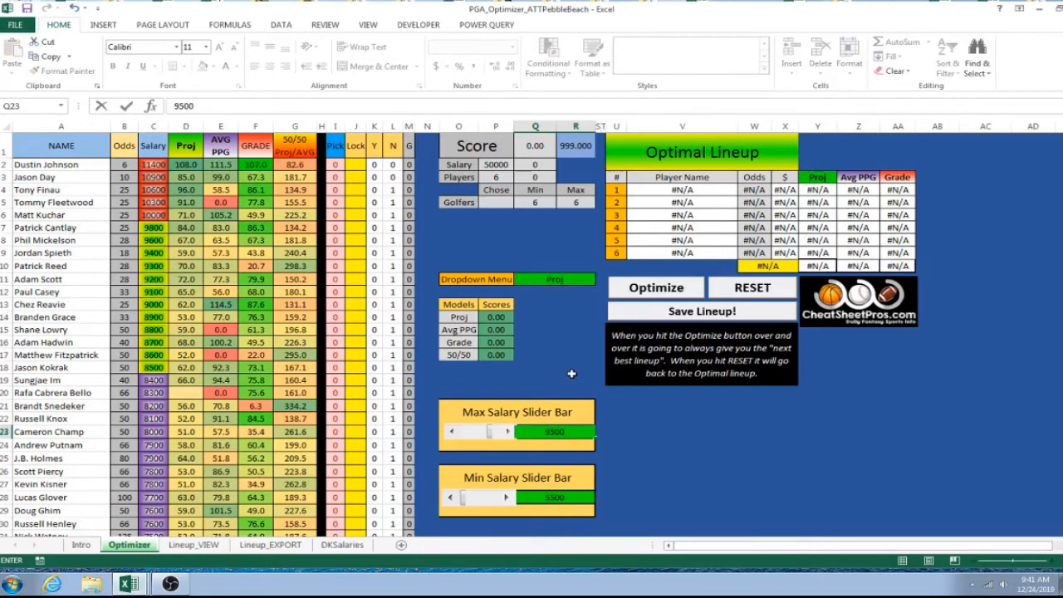
key("Return")
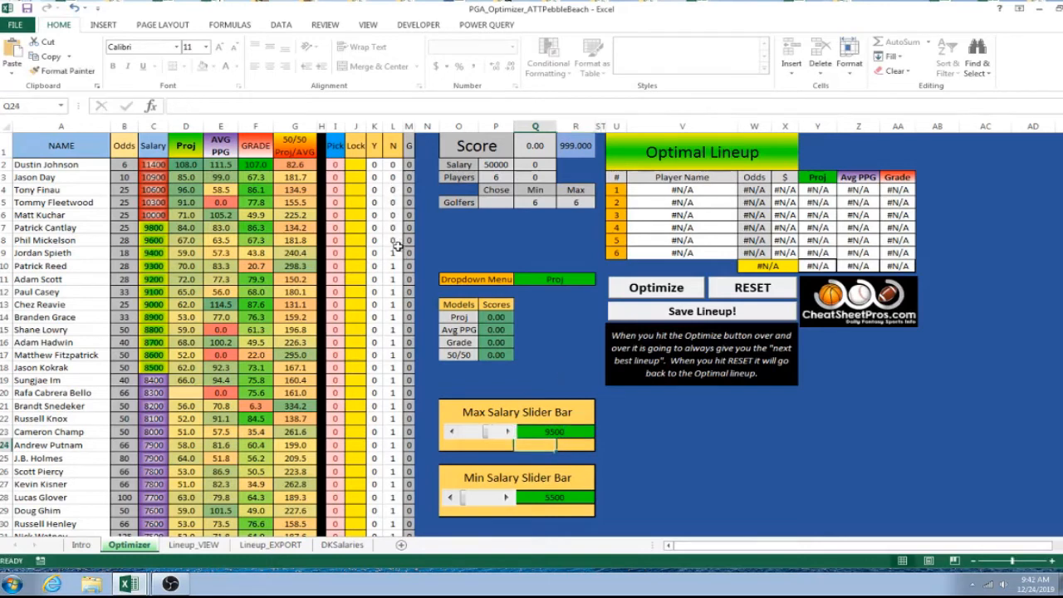
left_click(552, 383)
left_click_drag(488, 432, 507, 431)
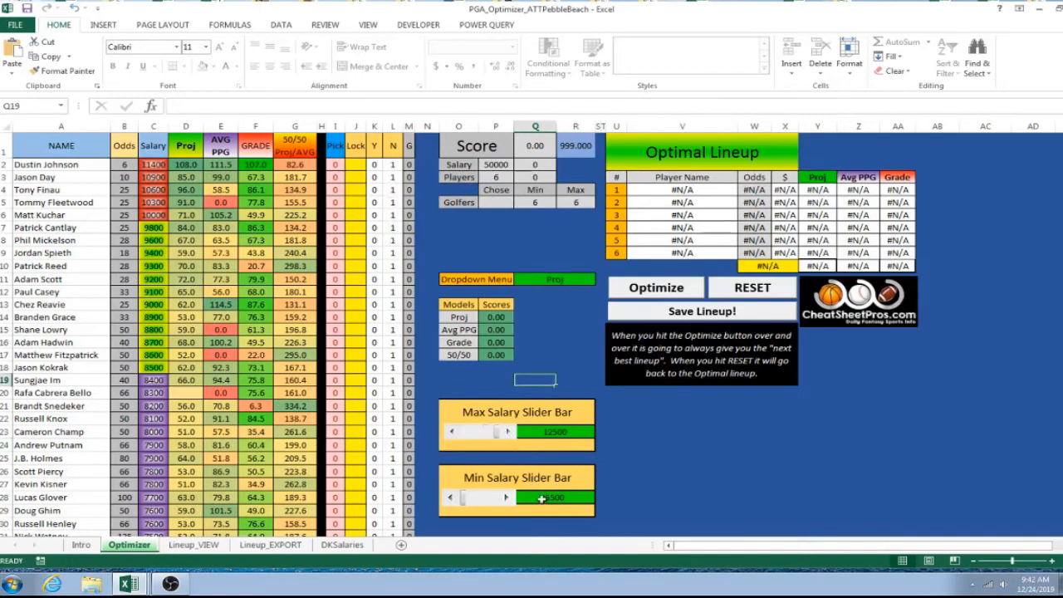
- Set the minimum salary to 7000 and check the N column flags further down the player list
left_click(549, 499)
type("7000")
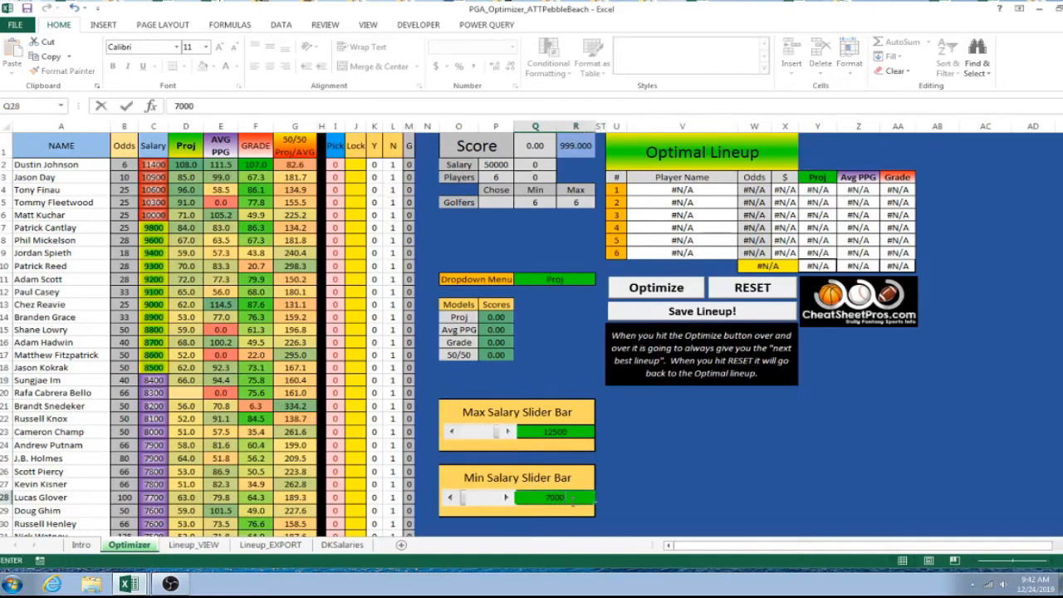
key("Return")
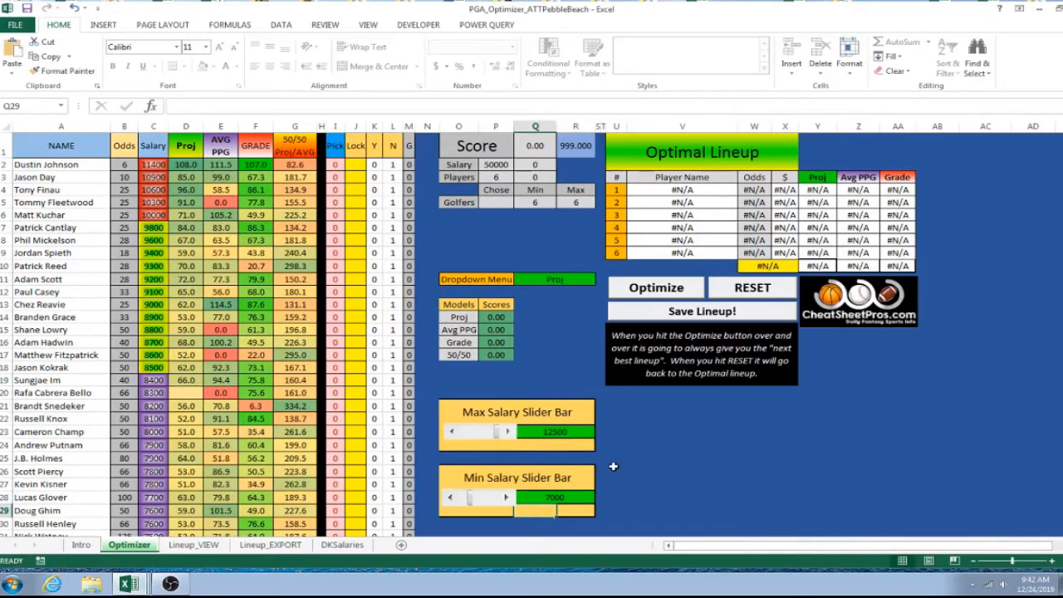
scroll(613, 467, "down", 9)
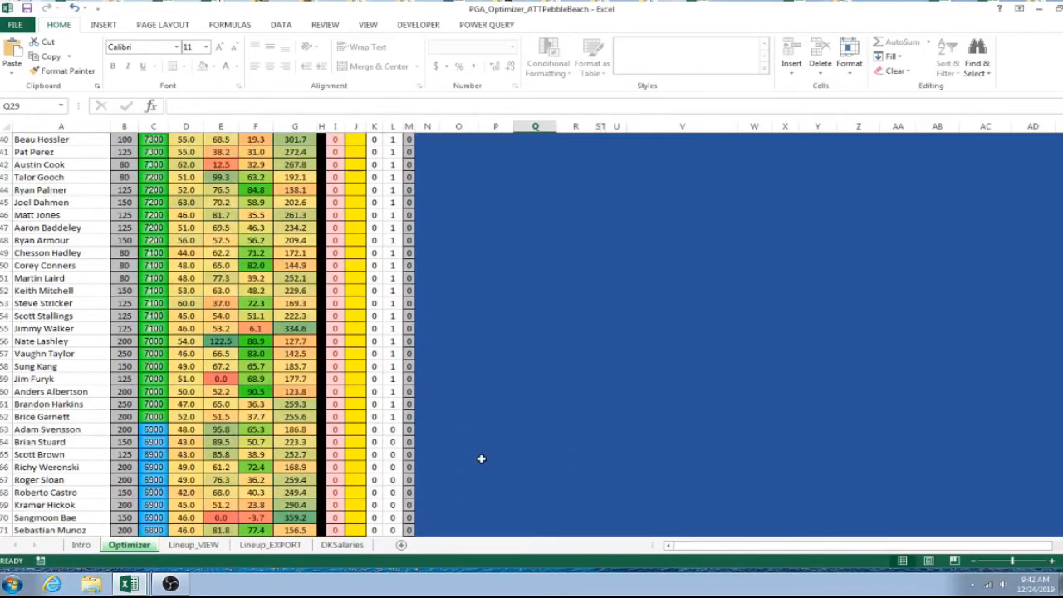
scroll(481, 459, "up", 11)
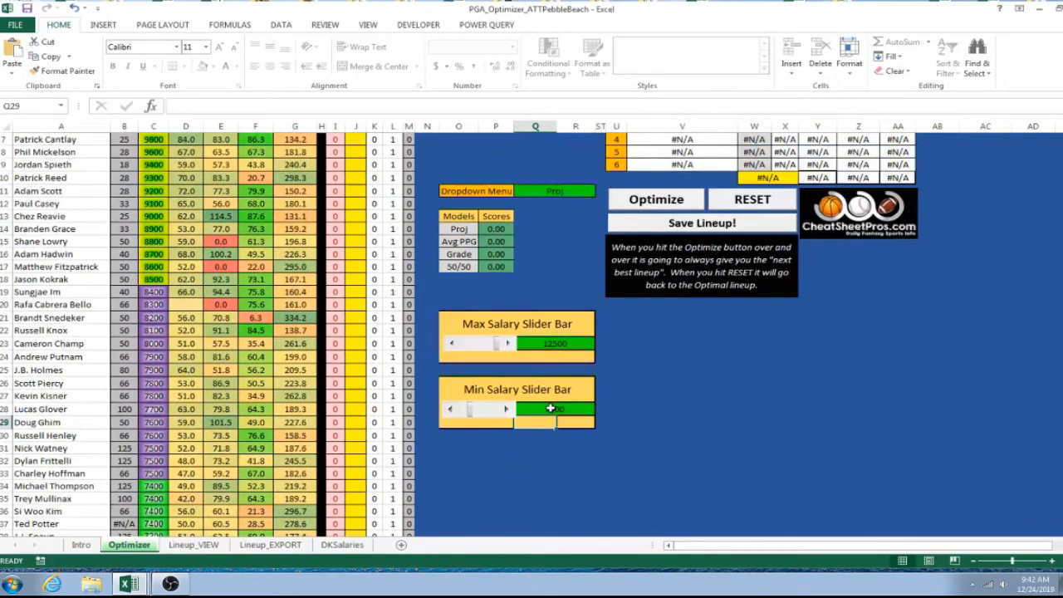
- Return the Min Salary Slider Bar to 5500
left_click(550, 409)
left_click_drag(470, 415, 463, 414)
left_click(490, 448)
scroll(514, 456, "up", 2)
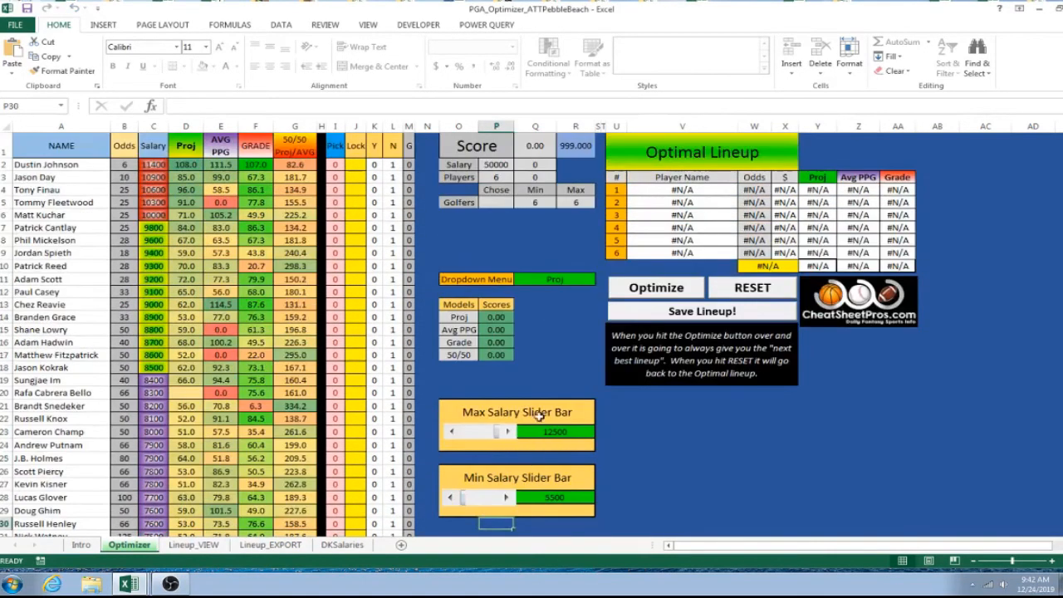
left_click(556, 367)
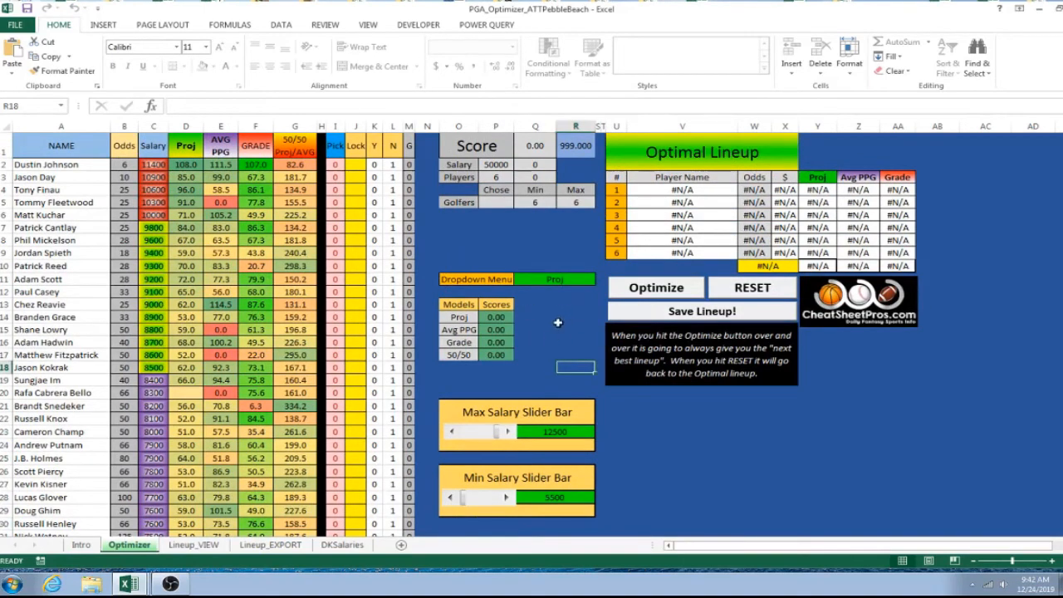
- Optimize the lineup using Proj, save it, and open the Lineup_VIEW sheet with the saved lineups
left_click(674, 289)
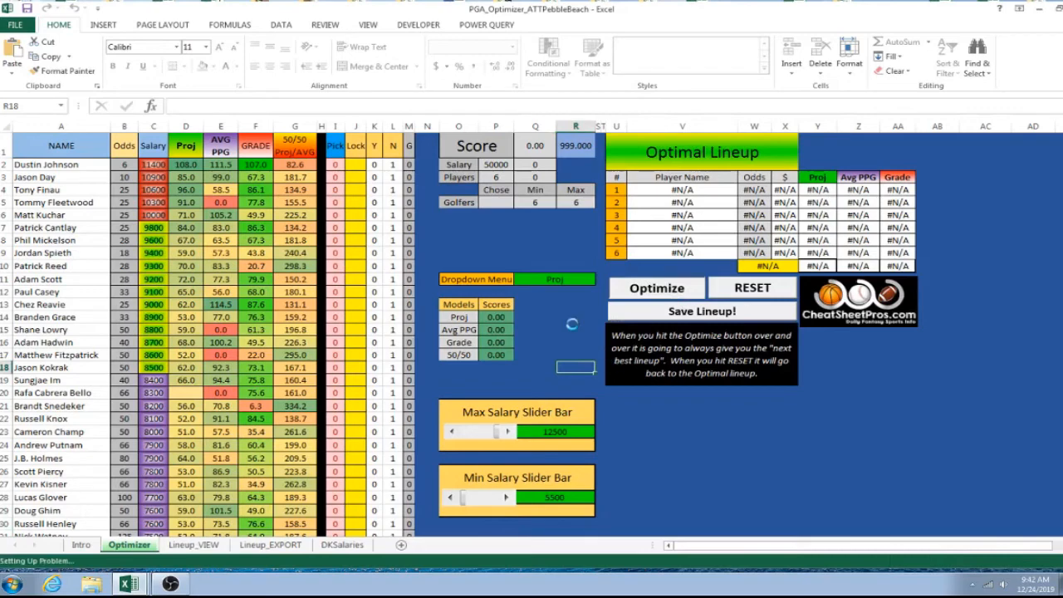
left_click(682, 312)
left_click(193, 544)
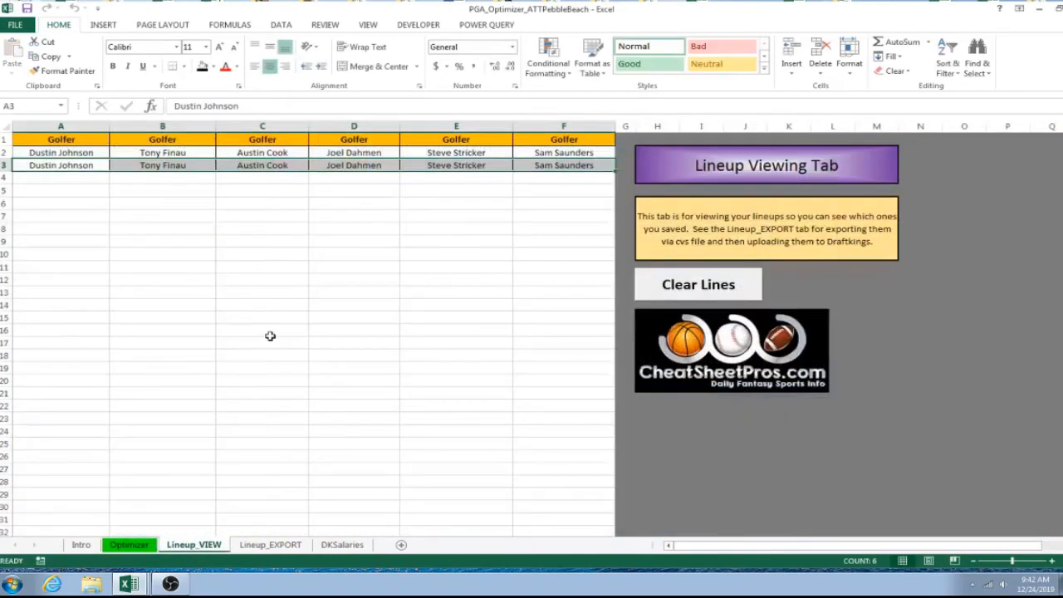
- Save the optimal lineup three more times from the Optimizer sheet and check the saved rows on Lineup_VIEW
left_click(269, 280)
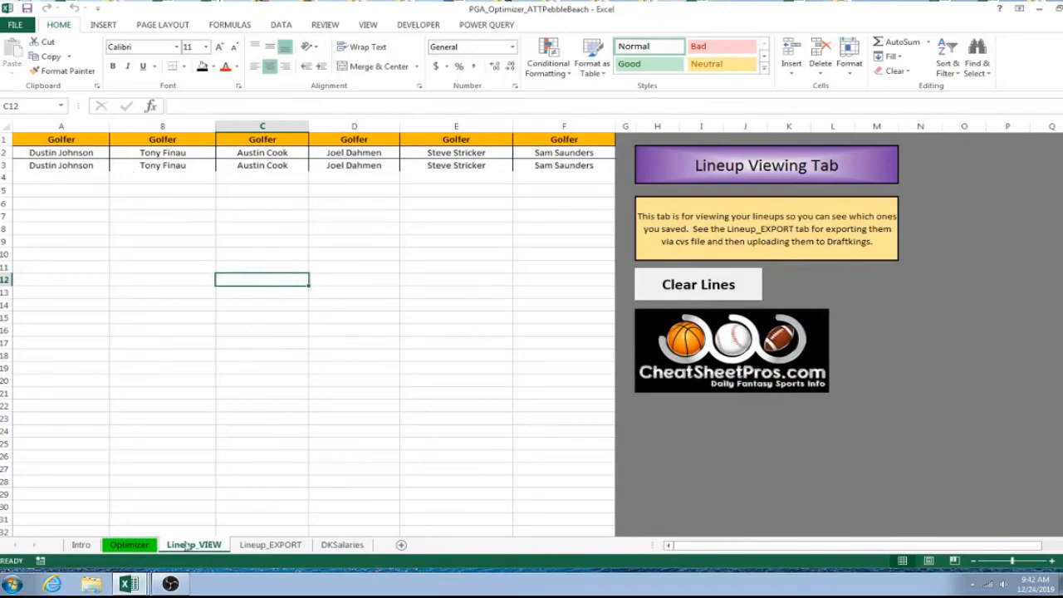
left_click(128, 545)
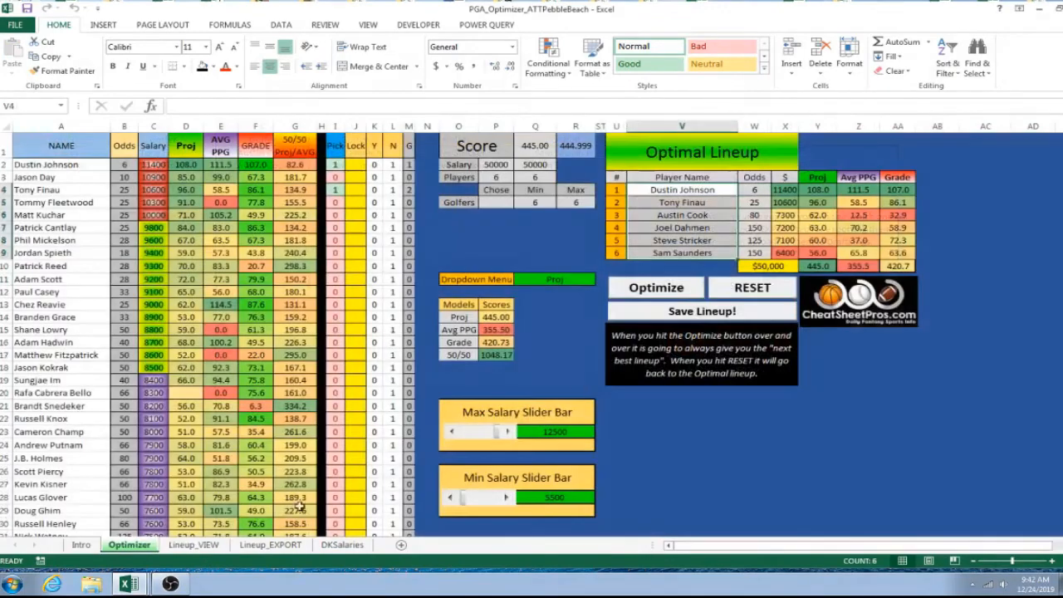
left_click(677, 313)
left_click(677, 313)
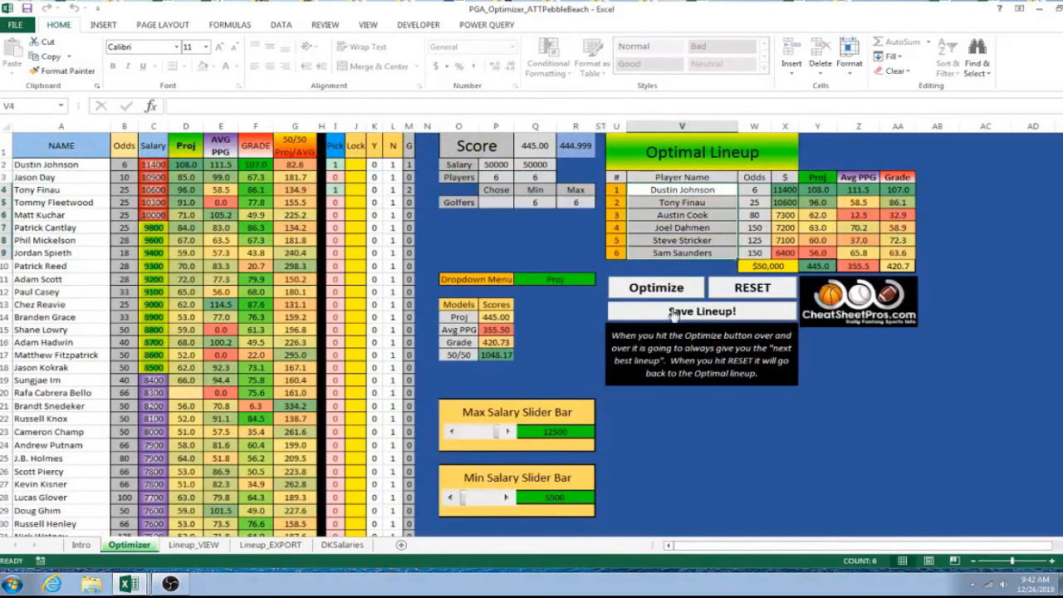
left_click(209, 546)
left_click(311, 239)
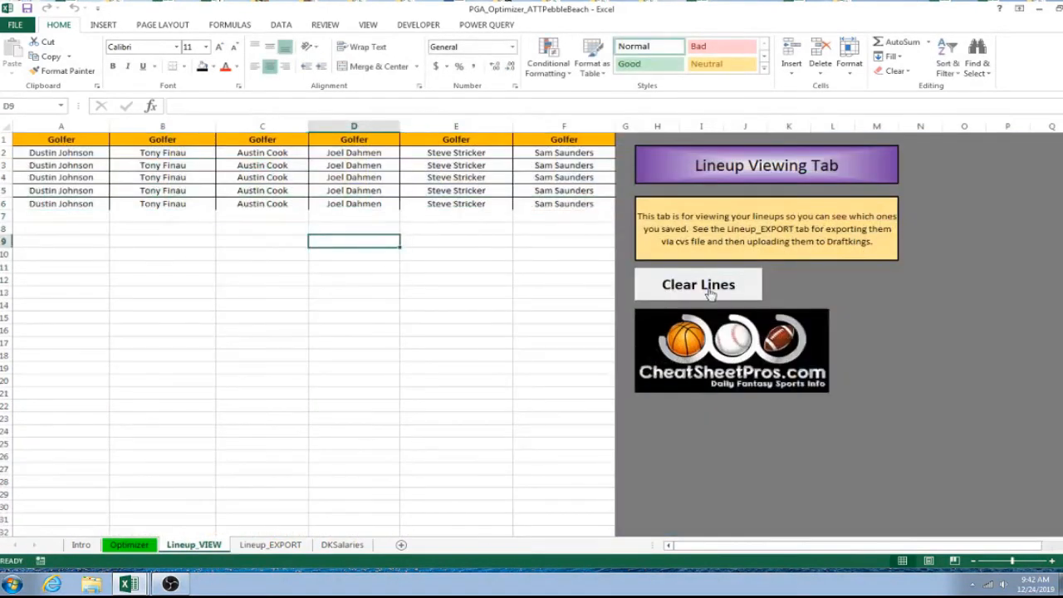
- Clear all lines on Lineup_VIEW, save the optimal lineup once from the Optimizer sheet, and check it on Lineup_VIEW
left_click(710, 293)
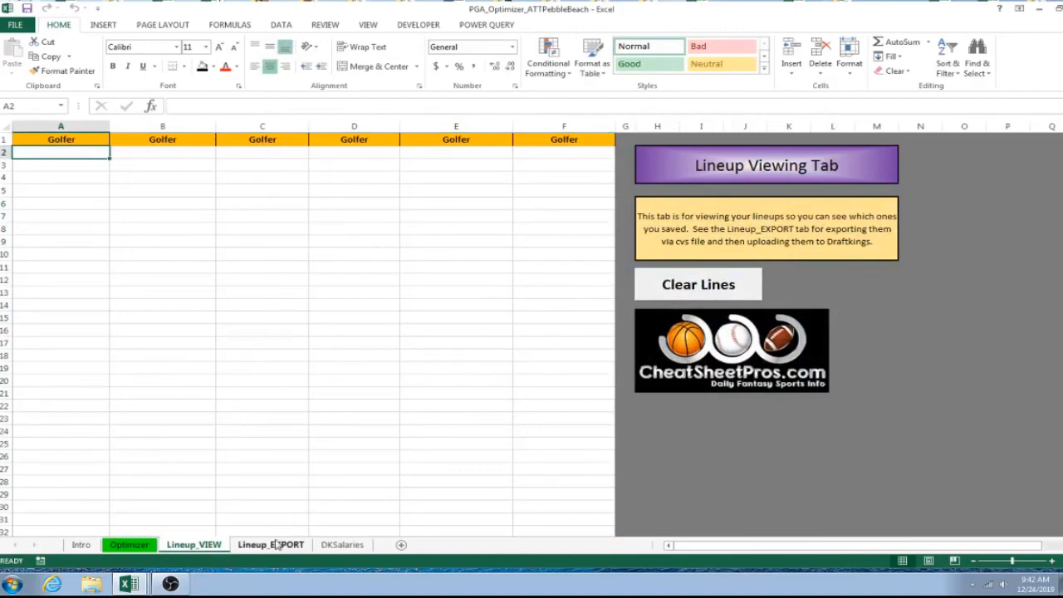
left_click(274, 544)
left_click(129, 545)
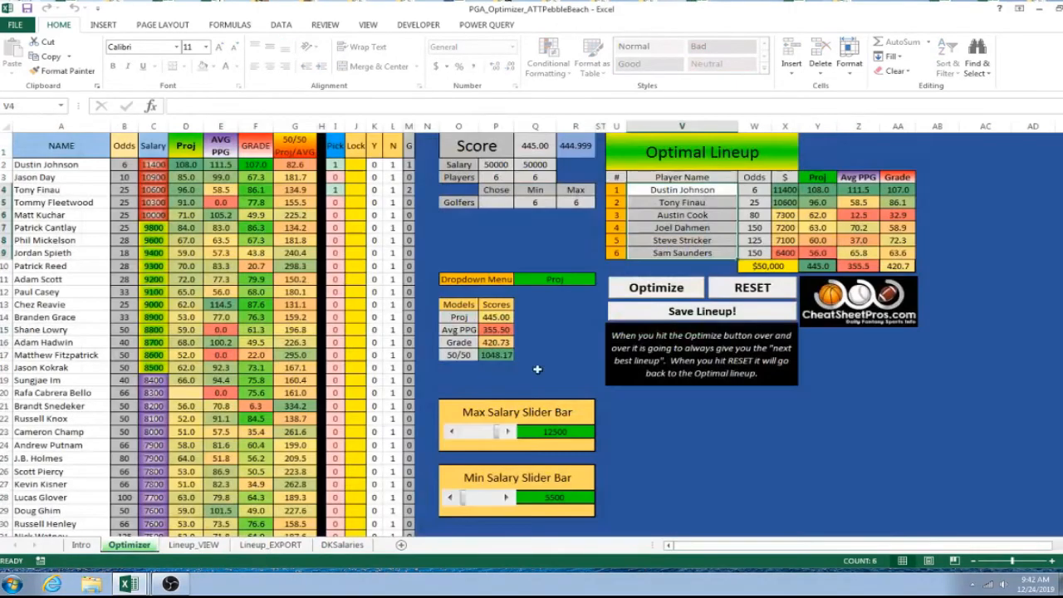
left_click(191, 544)
left_click(297, 263)
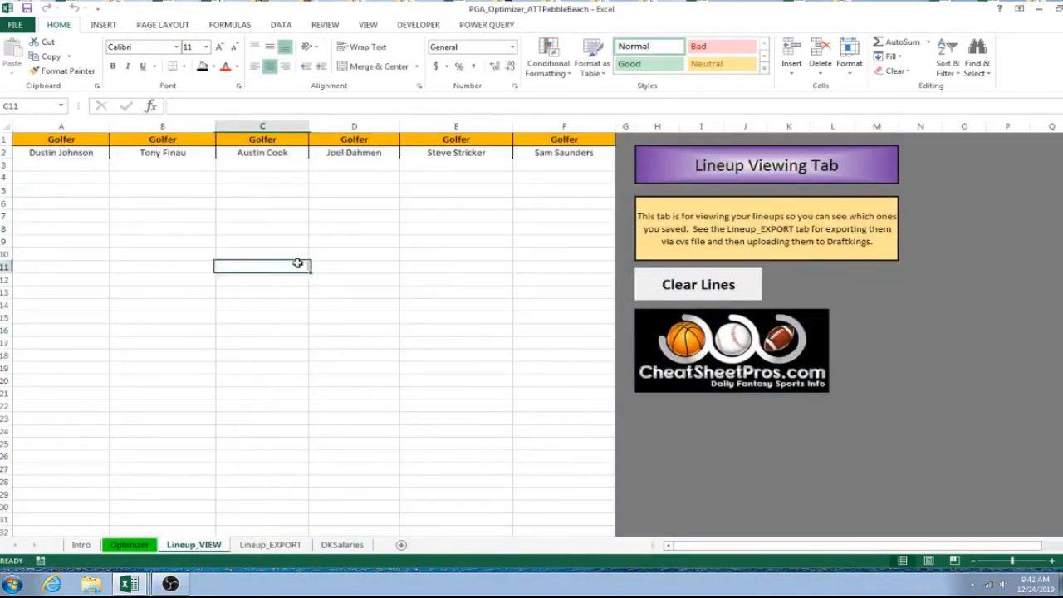
- Compare the player codes in A2:F2 on Lineup_EXPORT with the player IDs on the DKSalaries sheet
left_click(266, 544)
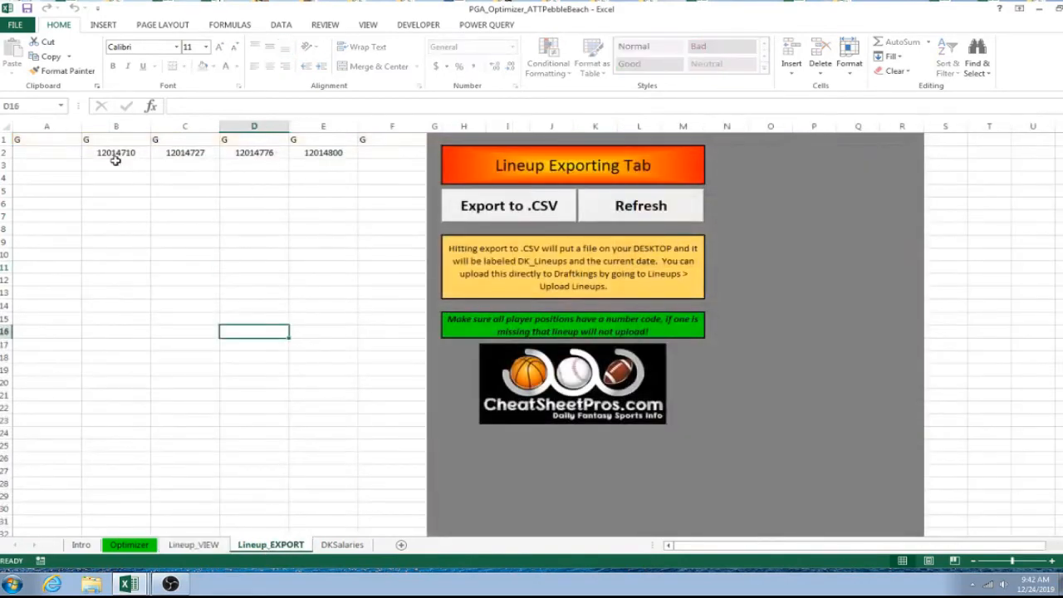
left_click(349, 548)
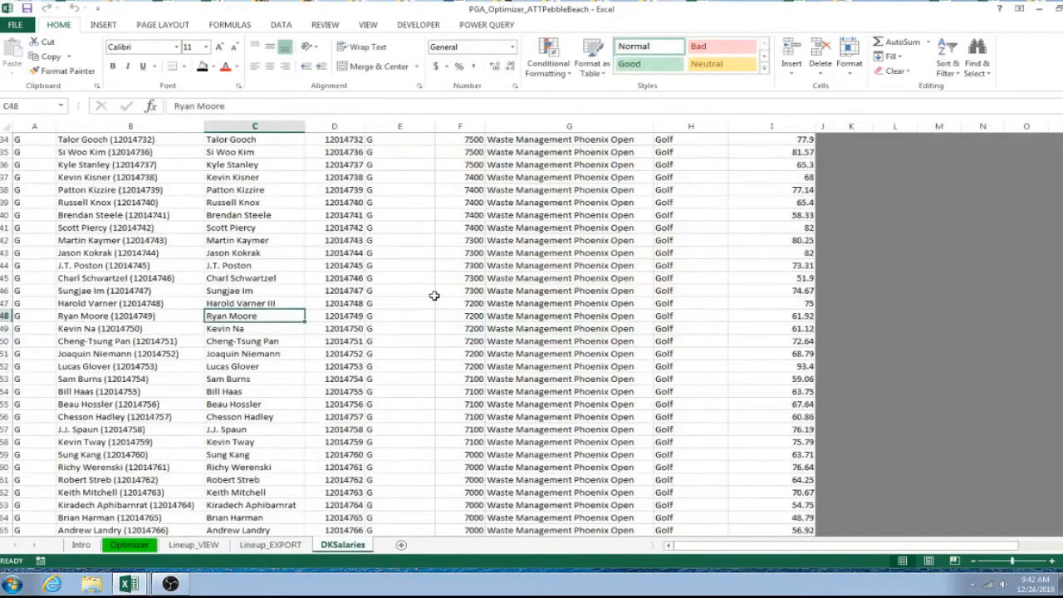
left_click(281, 546)
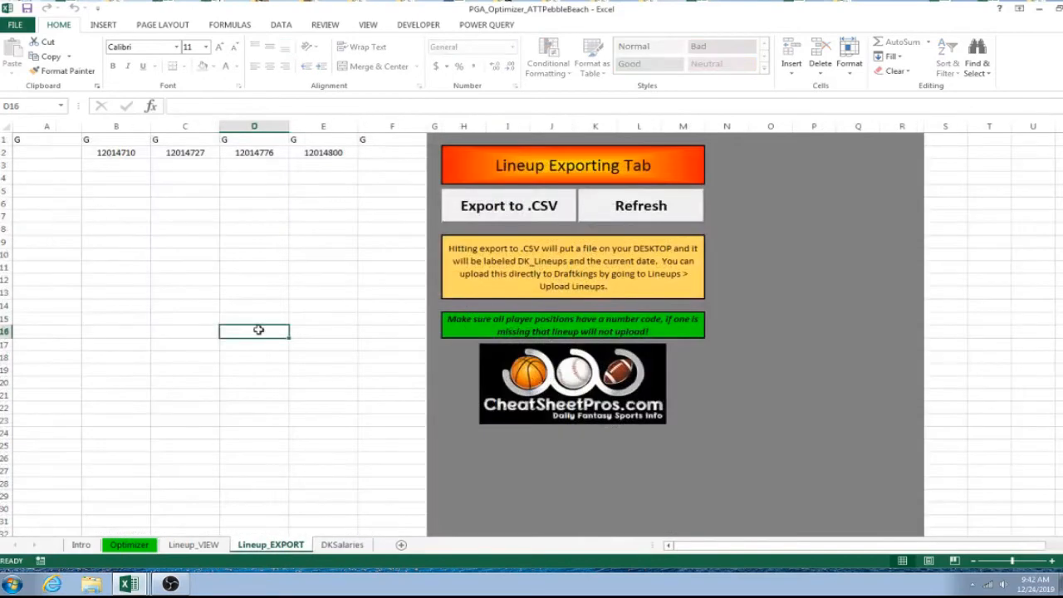
left_click_drag(57, 155, 373, 154)
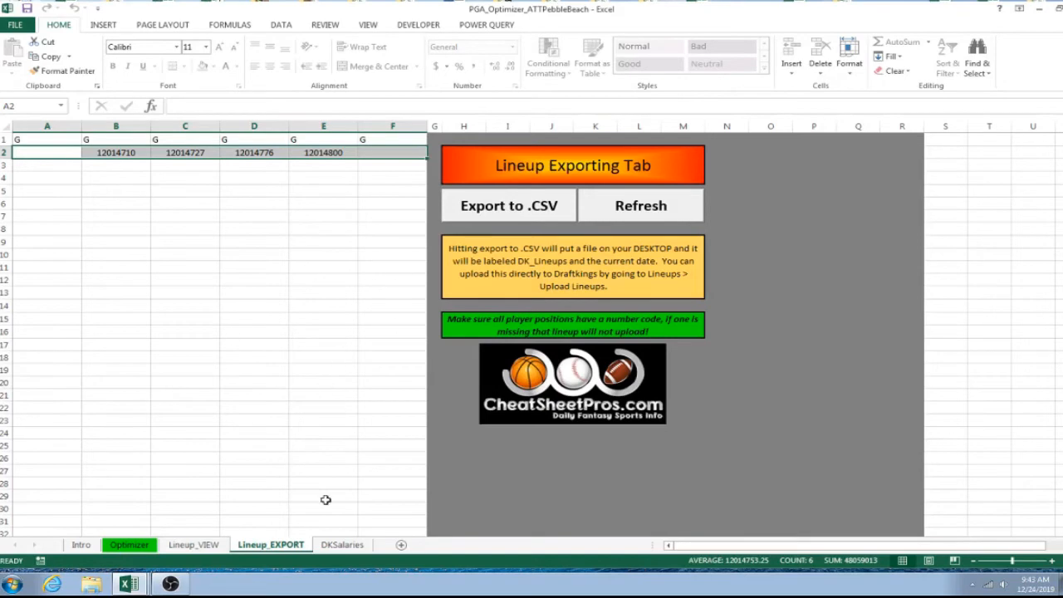
- Clear the saved lineup on Lineup_VIEW and highlight slots 1 to 6 of the Optimal Lineup on the Optimizer sheet
left_click(207, 547)
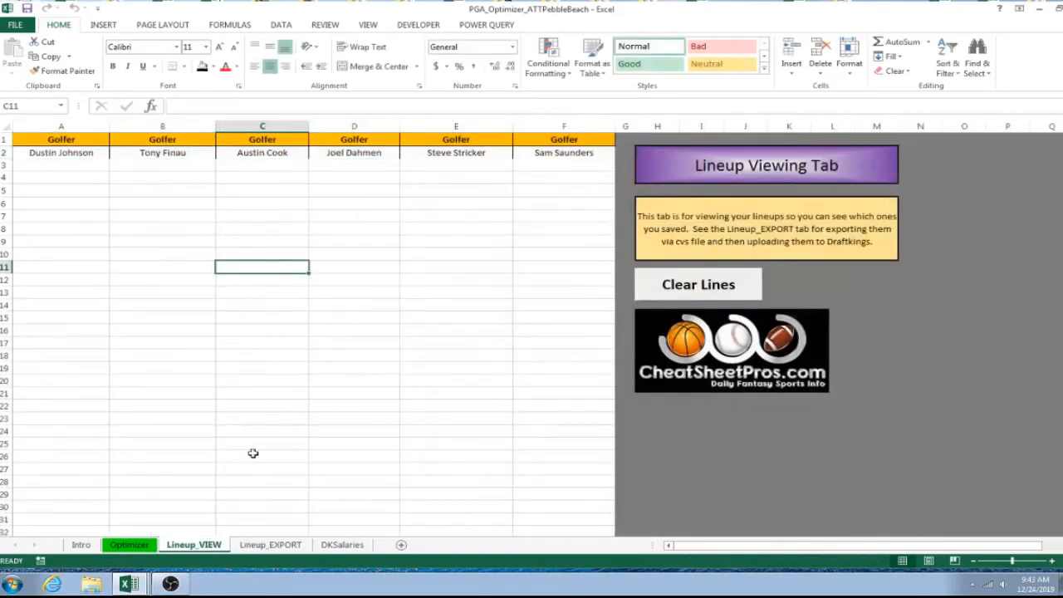
left_click(421, 255)
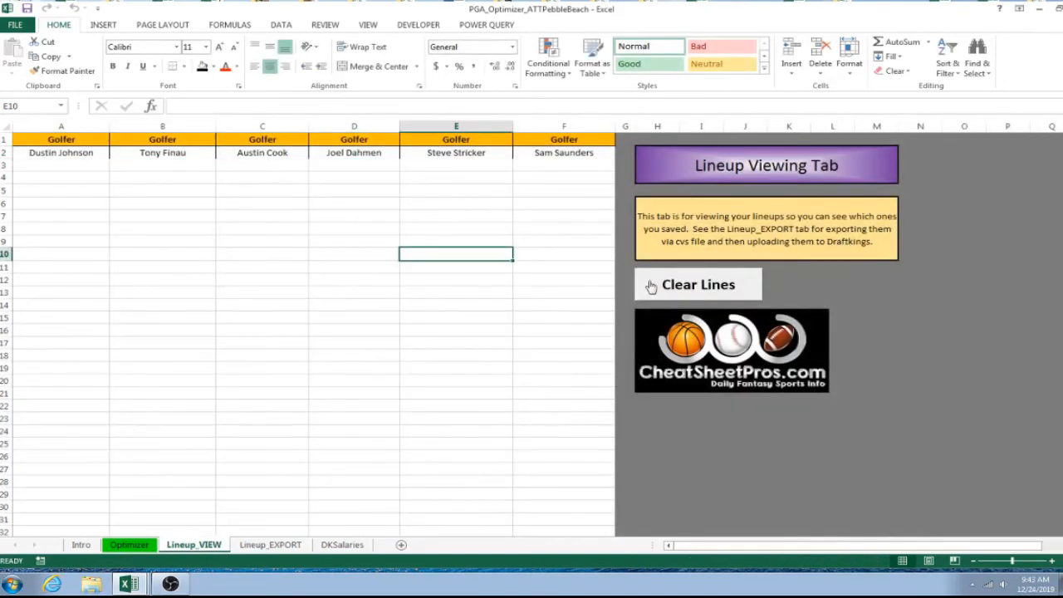
left_click(648, 285)
left_click(416, 304)
left_click(154, 545)
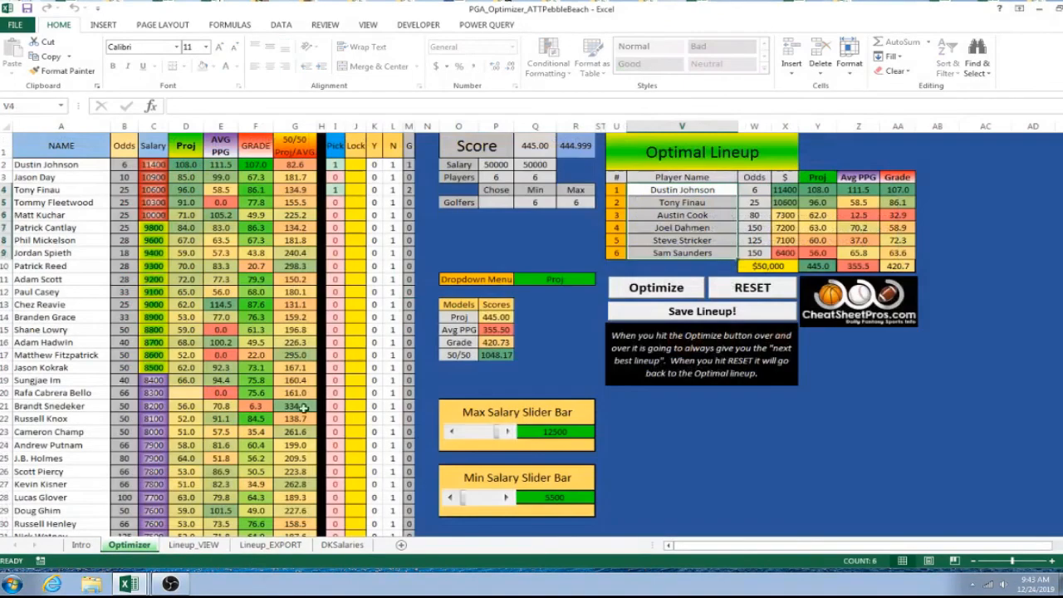
left_click(573, 341)
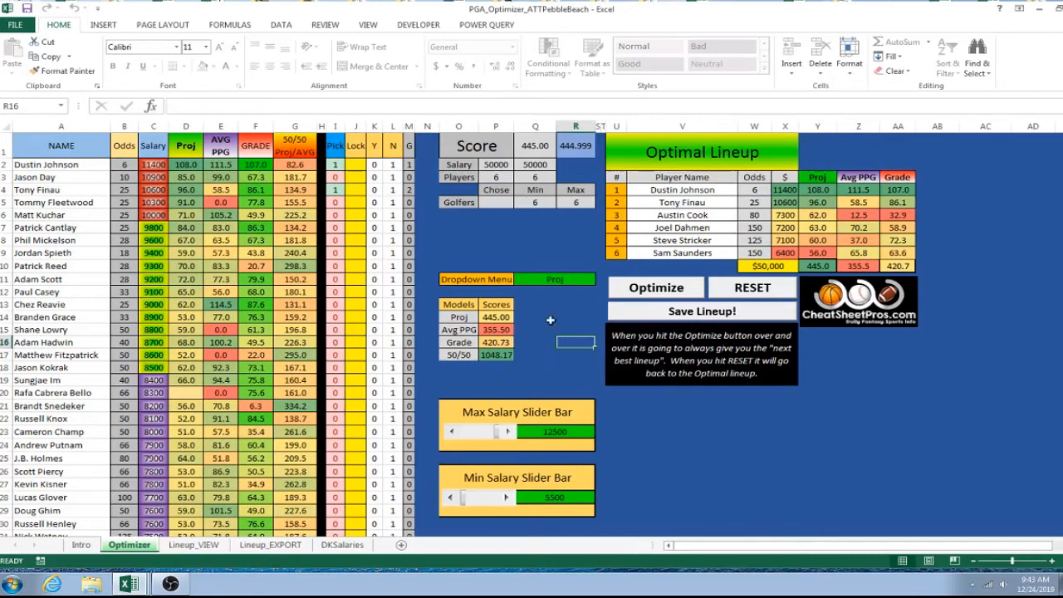
left_click_drag(617, 191, 618, 253)
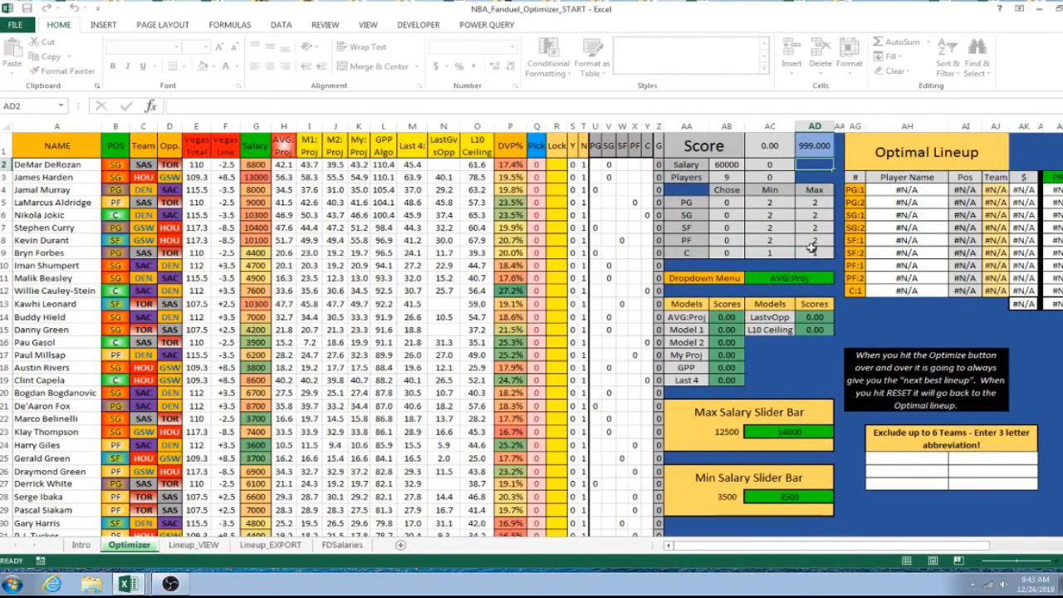
- Switch to the NBA_Fanduel_Optimizer_START workbook and look over the Optimizer sheet's player list, score table and salary slider bars
left_click(610, 317)
scroll(609, 318, "down", 1)
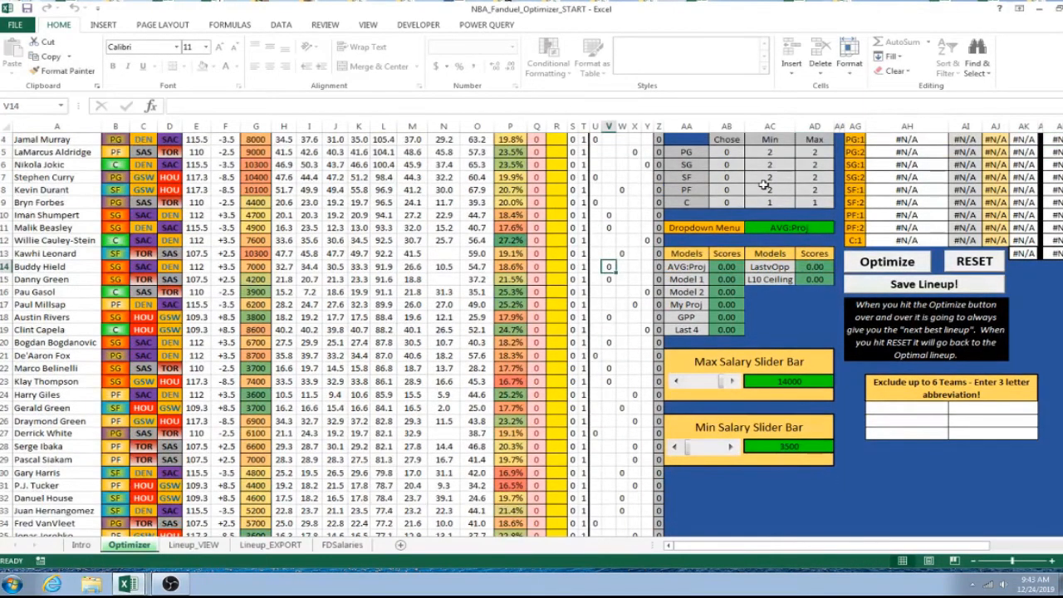
scroll(764, 184, "up", 1)
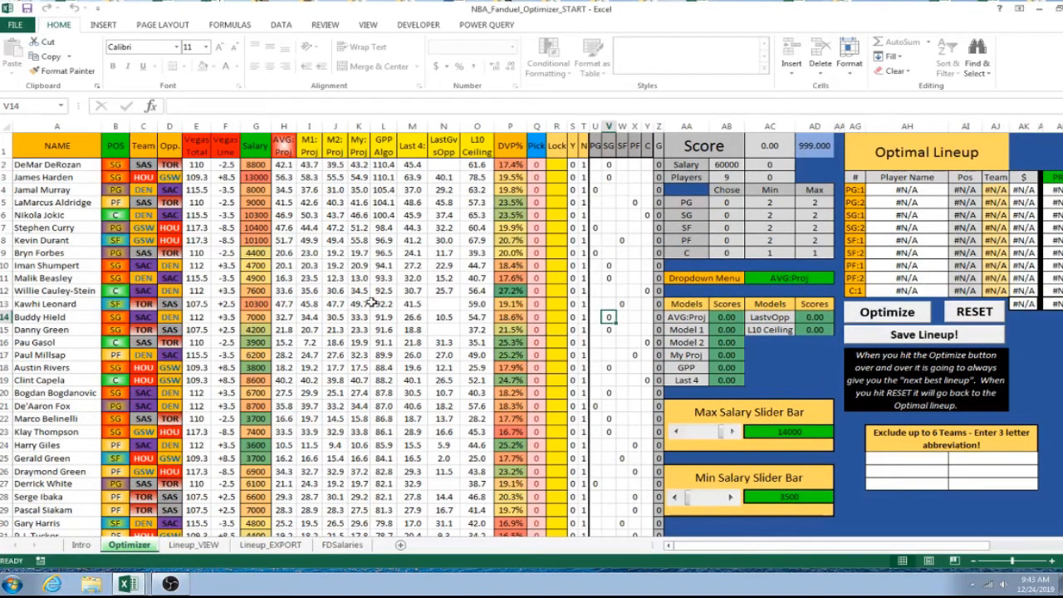
scroll(430, 395, "down", 7)
scroll(430, 399, "up", 7)
- Review the player list's NAME, POS, Team, Opp., Vegas Total, Vegas Line and Salary columns one by one
left_click(81, 125)
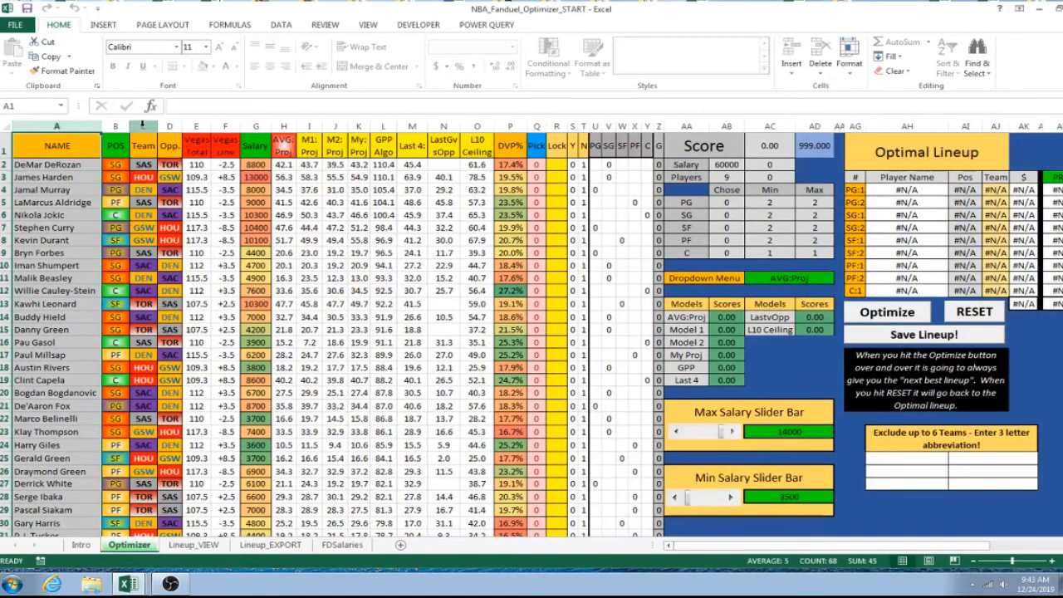
left_click(116, 126)
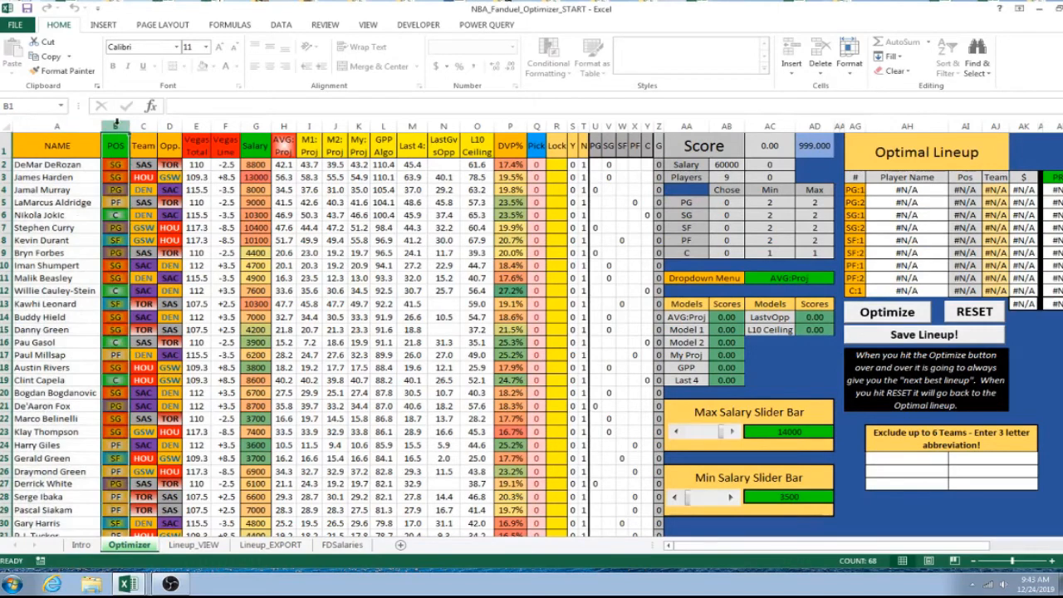
left_click(143, 125)
left_click(169, 125)
left_click(196, 125)
left_click(224, 125)
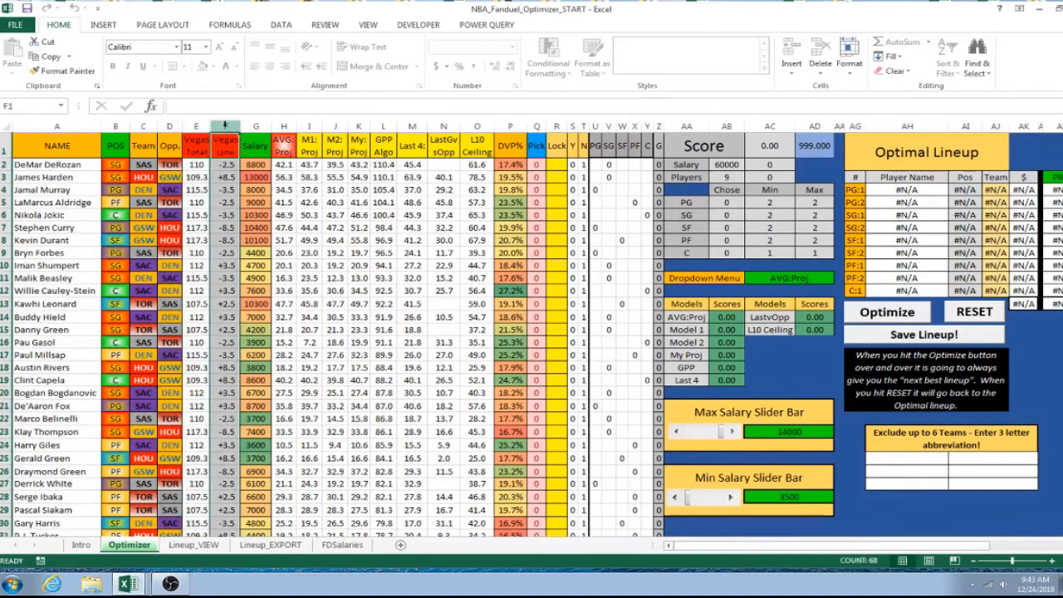
left_click(116, 125)
left_click(255, 126)
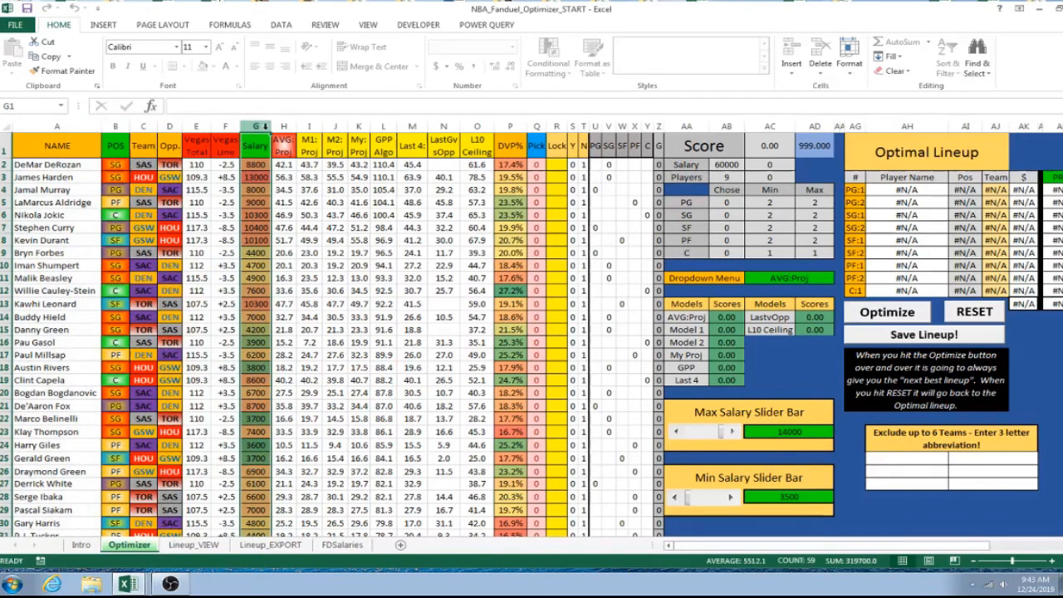
- Highlight the model columns from AVG: Proj to L10 Ceiling and review their values down the player list
left_click_drag(283, 127, 476, 126)
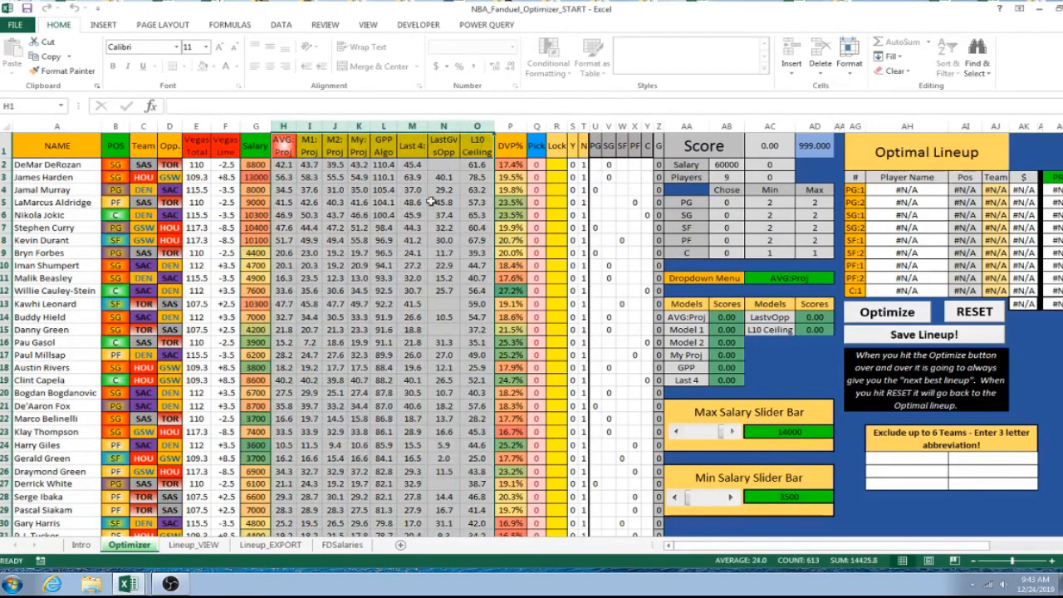
scroll(379, 269, "down", 13)
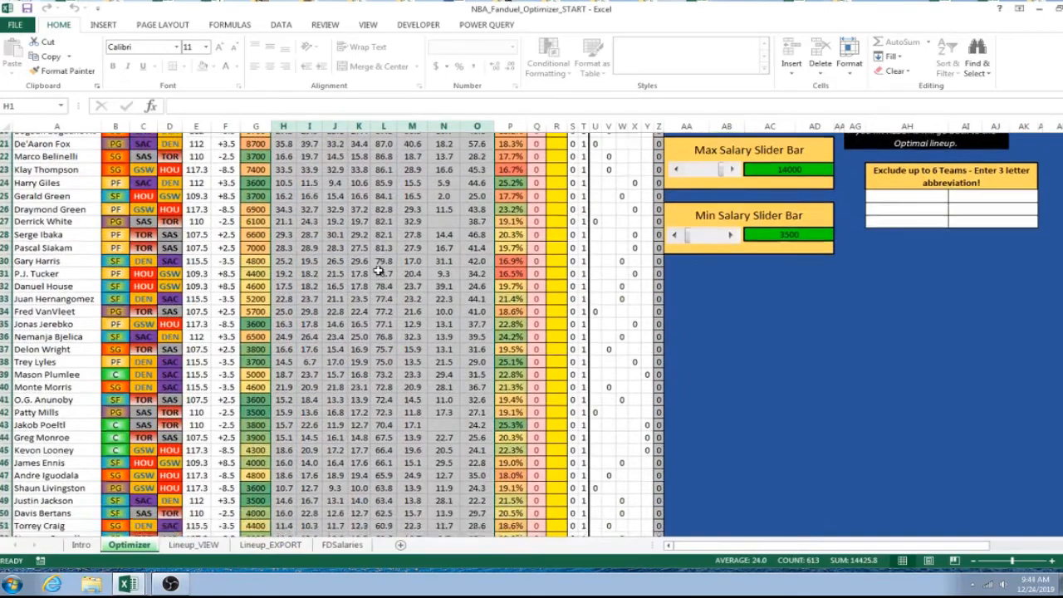
scroll(378, 269, "up", 13)
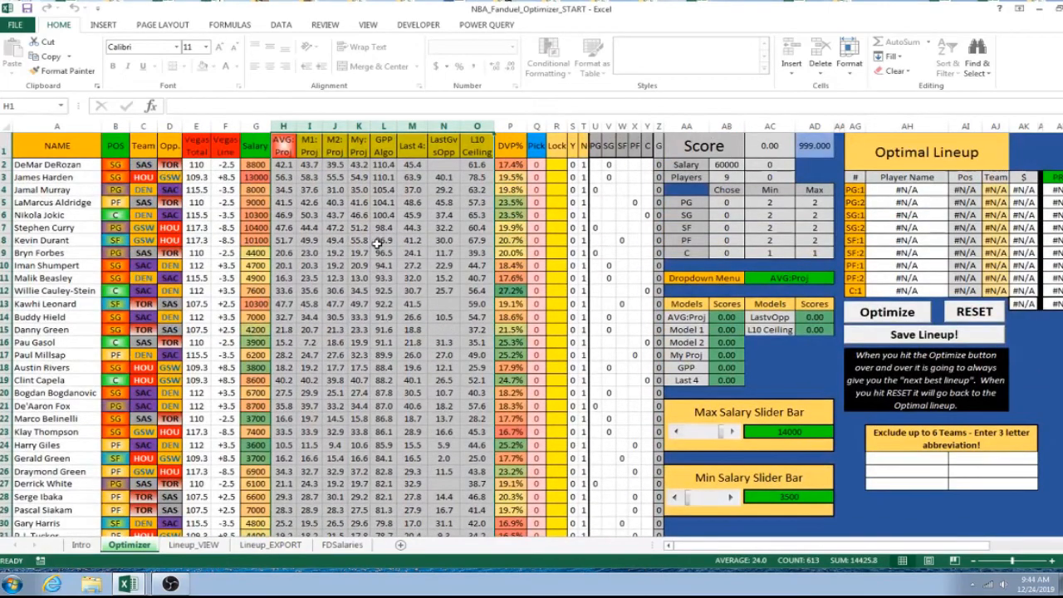
- Highlight the Pick, Lock and Y columns, and the five position columns PG through C
left_click(538, 126)
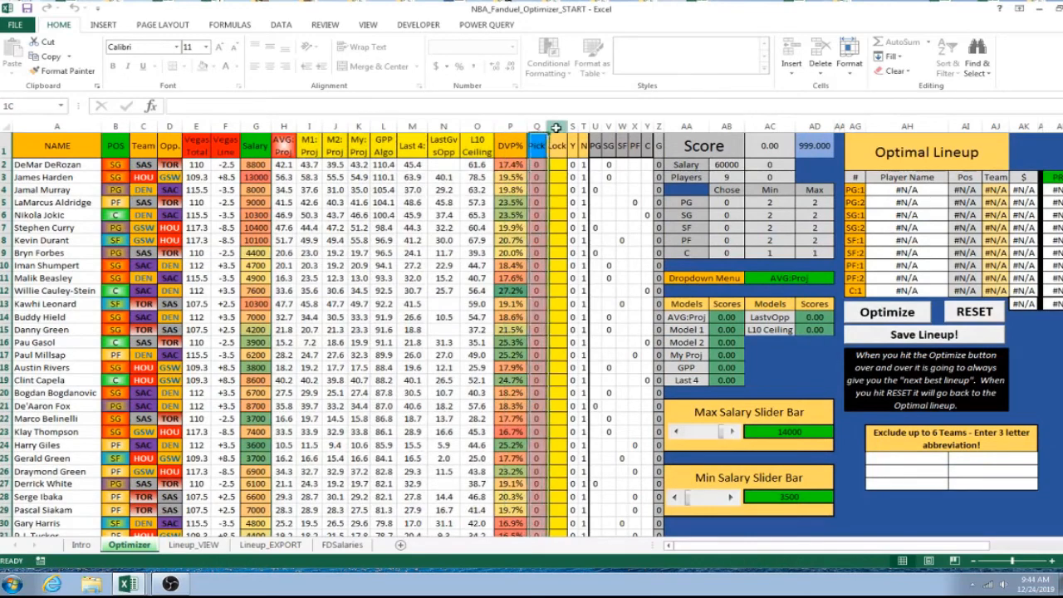
left_click(557, 127)
left_click(572, 126)
left_click_drag(594, 126, 647, 126)
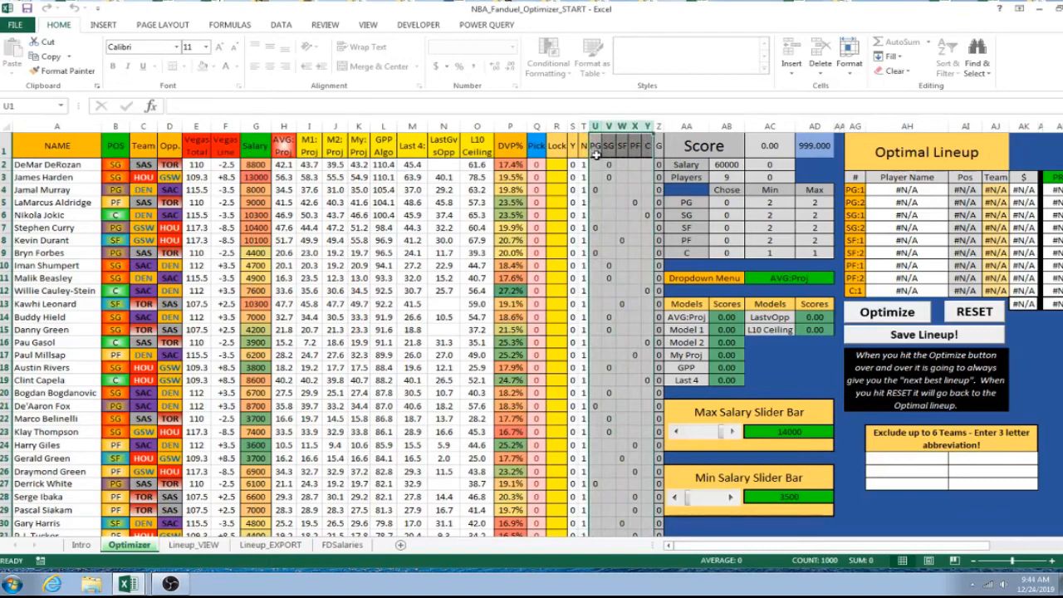
left_click(631, 191)
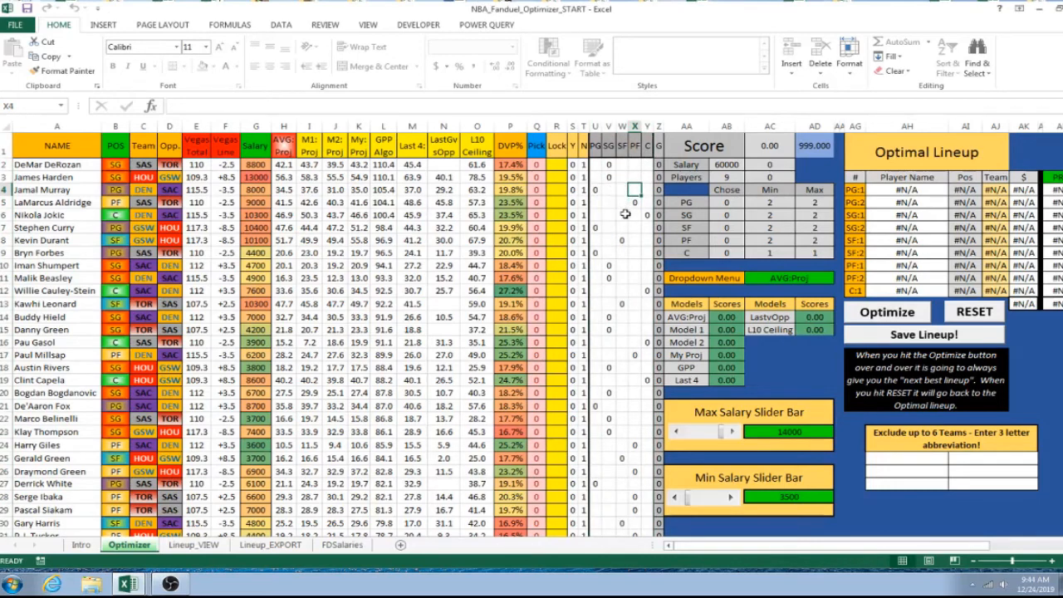
- Examine the first player's row across the PG, SG, SF, PF and C position columns, and highlight the G column
left_click(6, 165)
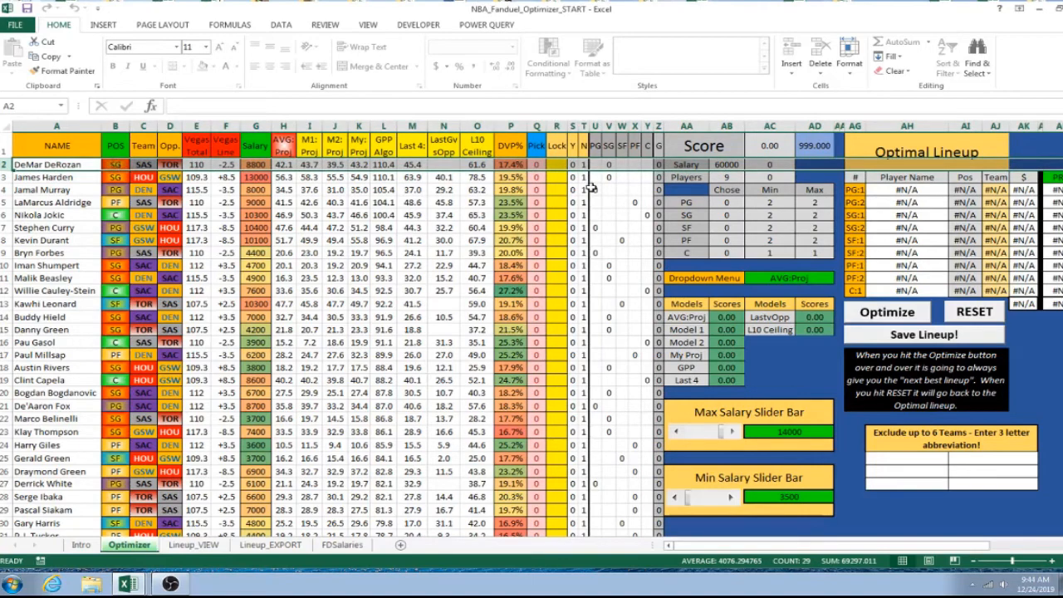
left_click(610, 164)
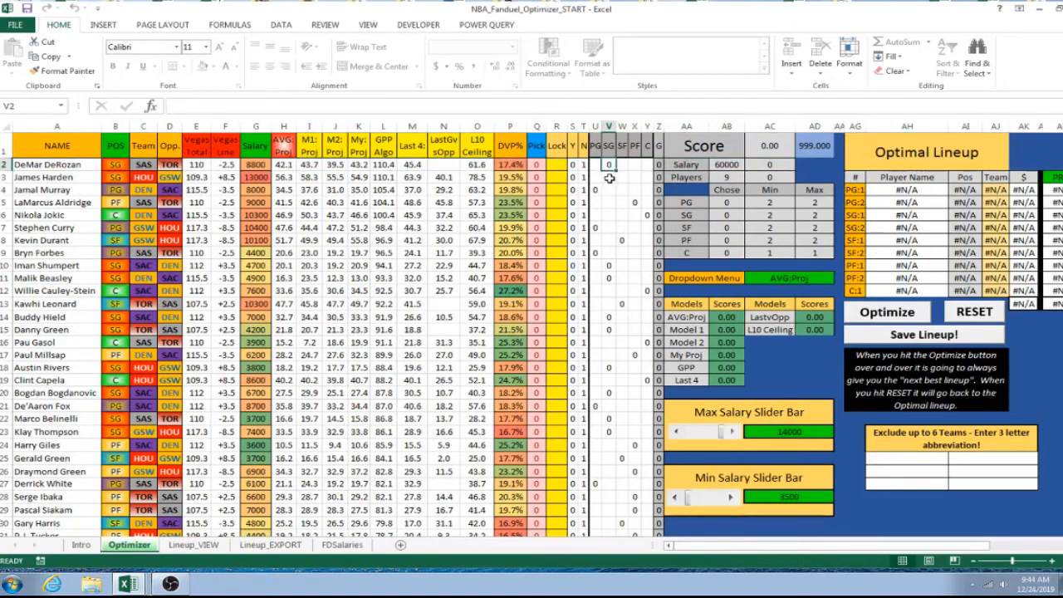
key("Left")
key("Right")
key("Right")
key("Right")
key("Right")
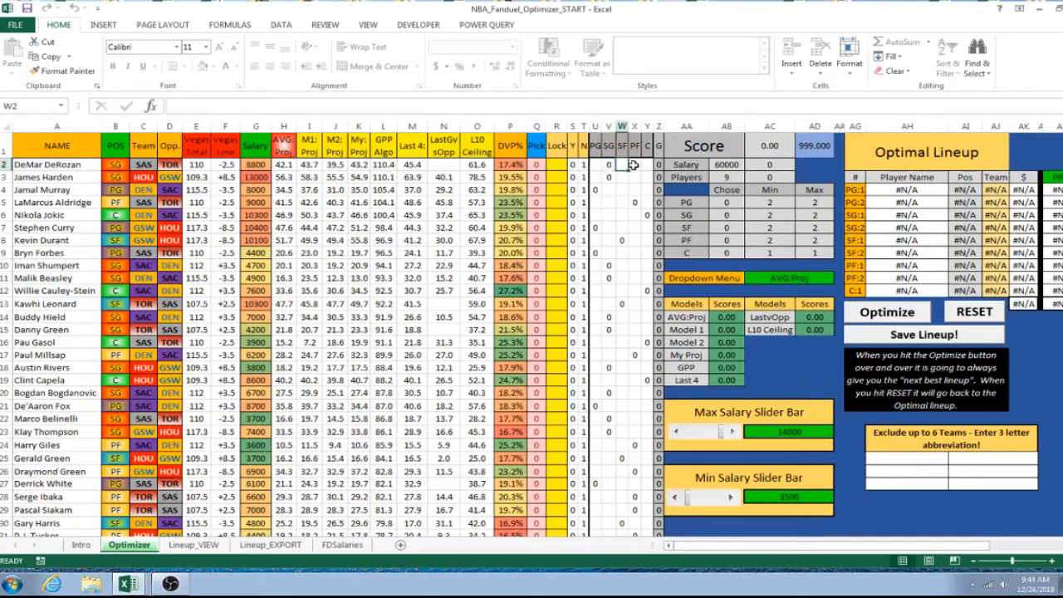
left_click(600, 164)
left_click(609, 167)
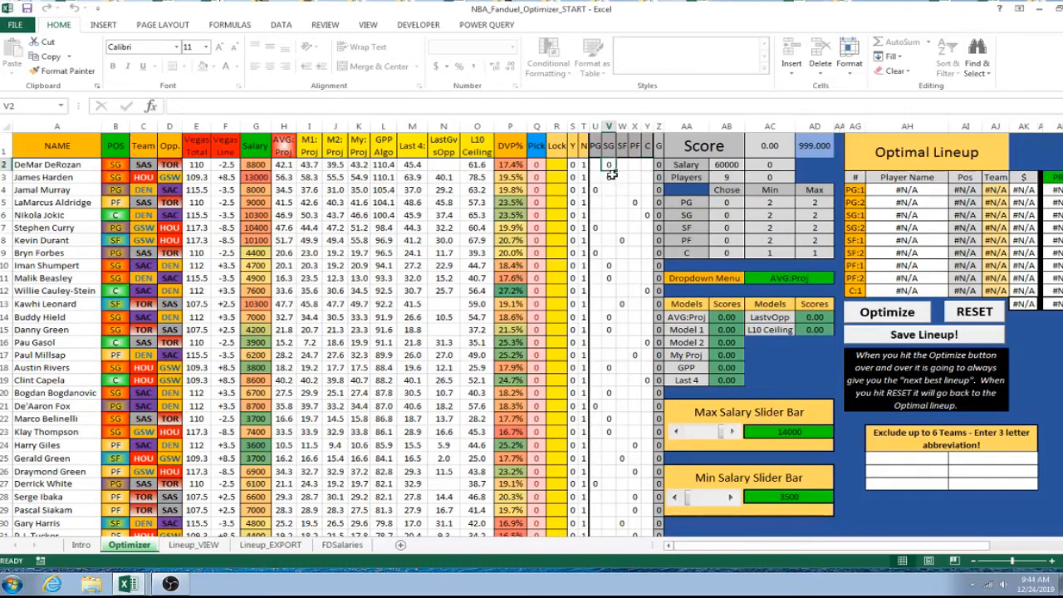
left_click(660, 126)
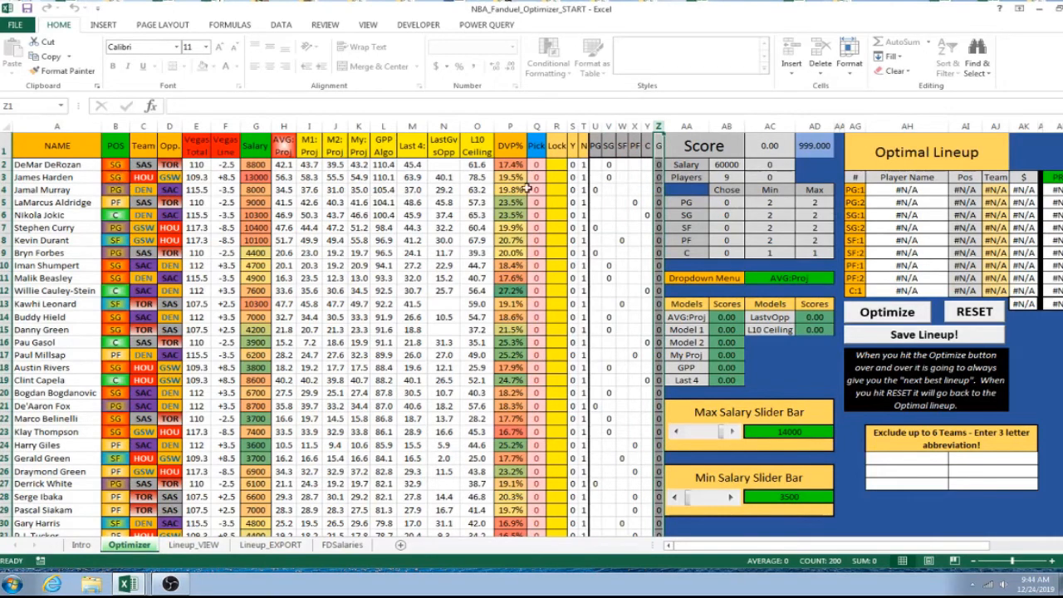
- Go through the Optimal Lineup position slots one by one from PG:1 down to C:1
left_click(856, 190)
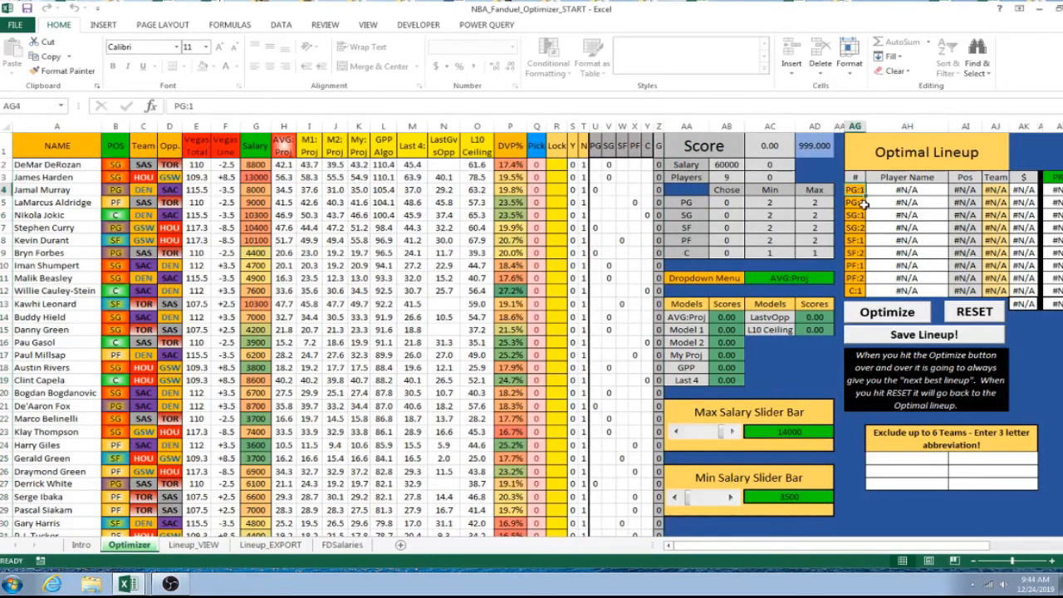
left_click(857, 203)
left_click(856, 215)
left_click(856, 228)
left_click(856, 240)
left_click(856, 252)
left_click(857, 264)
left_click(858, 278)
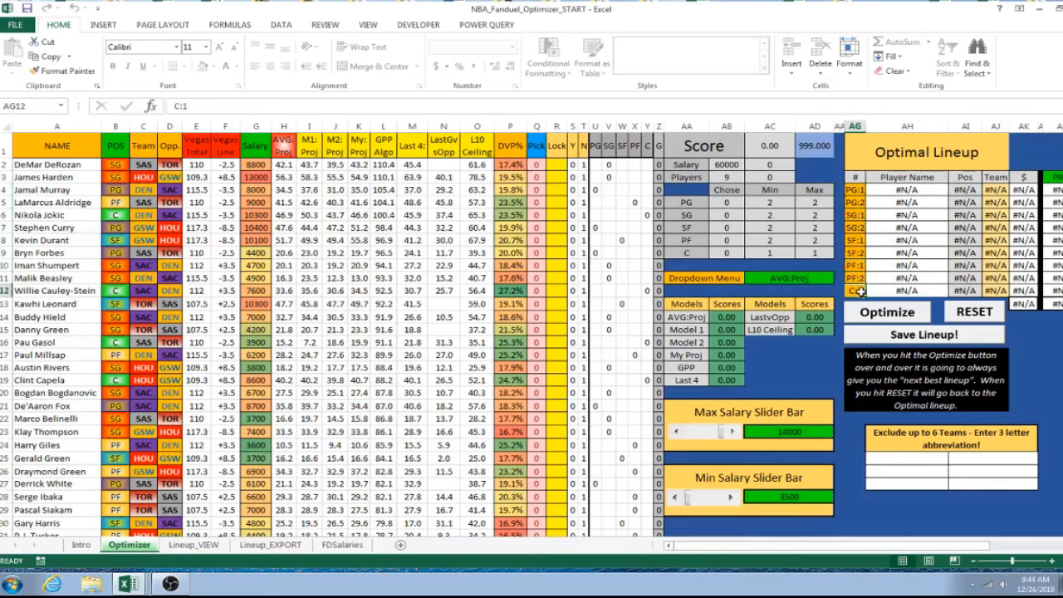
- Review the projection models offered in the dropdown for AVG:Proj, keeping the current model selected
left_click(827, 265)
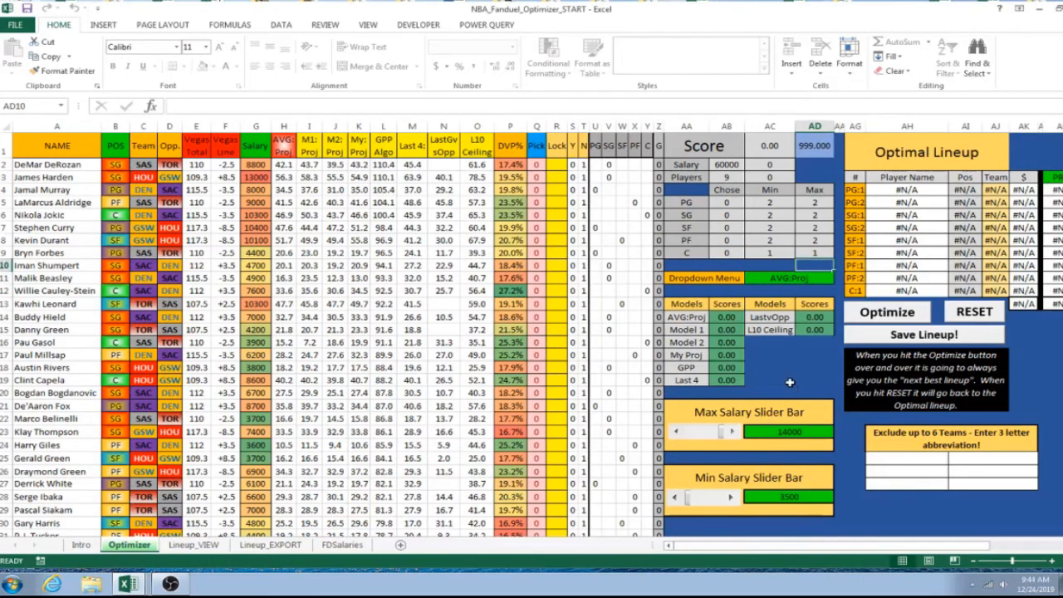
left_click(806, 278)
left_click(840, 278)
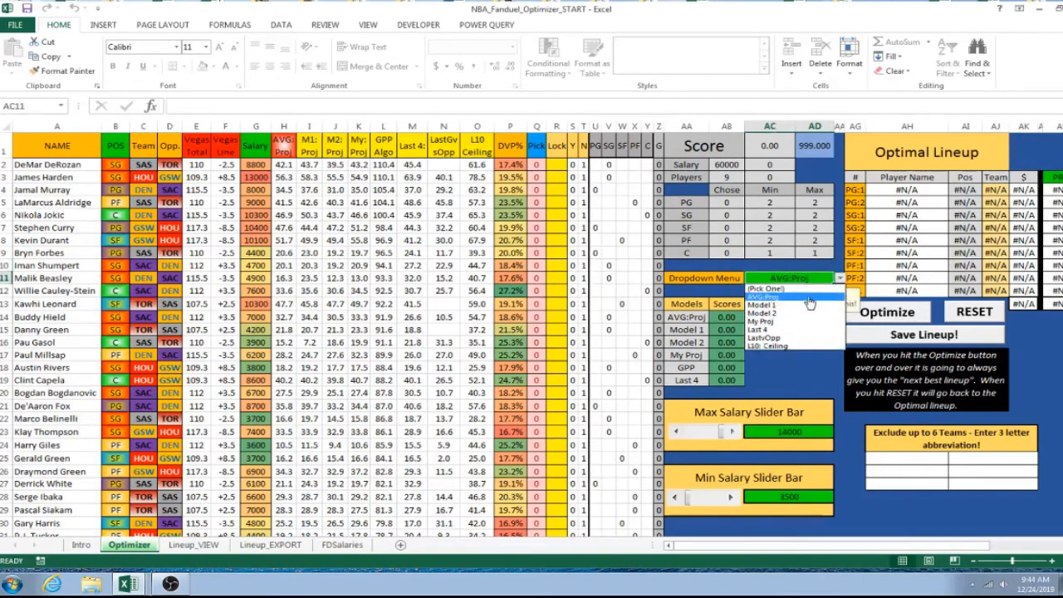
left_click(795, 264)
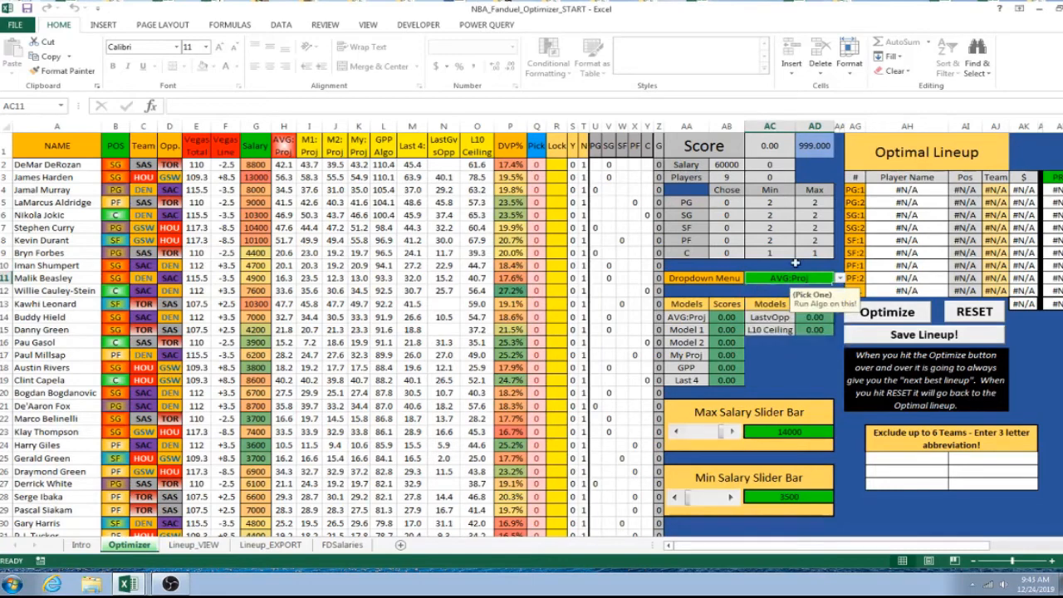
left_click(789, 366)
scroll(793, 399, "right", 2)
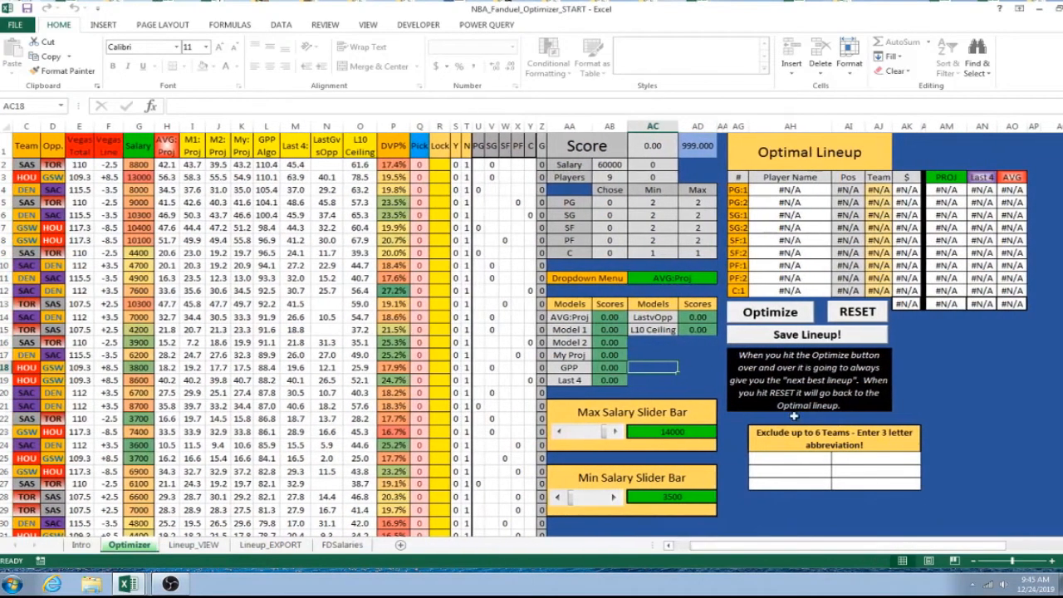
- Exclude the team SAS in the first exclusion cell and check the N column for its players
left_click(800, 459)
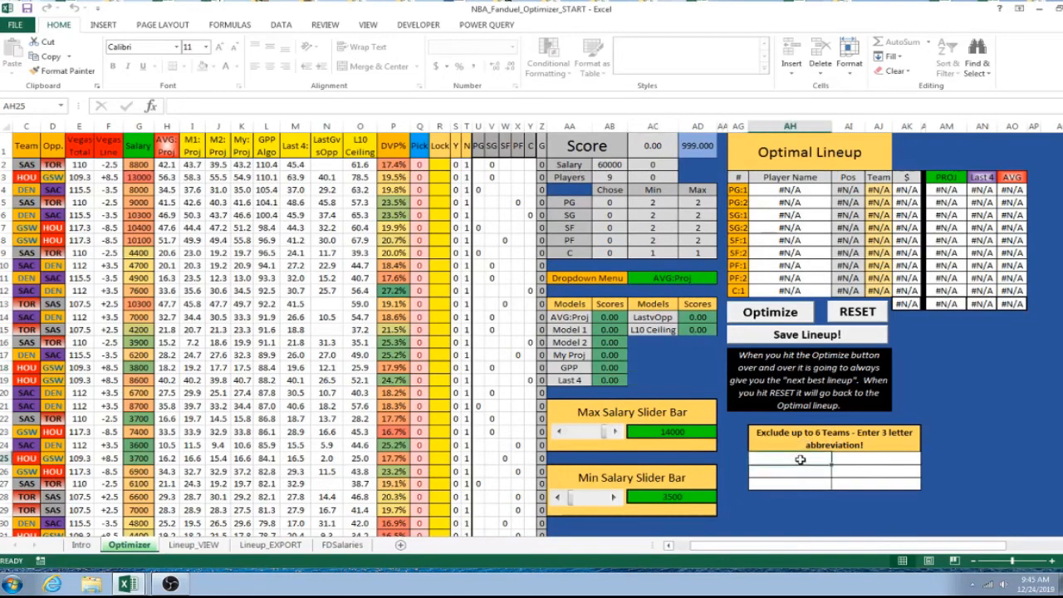
type("SAS")
key("Return")
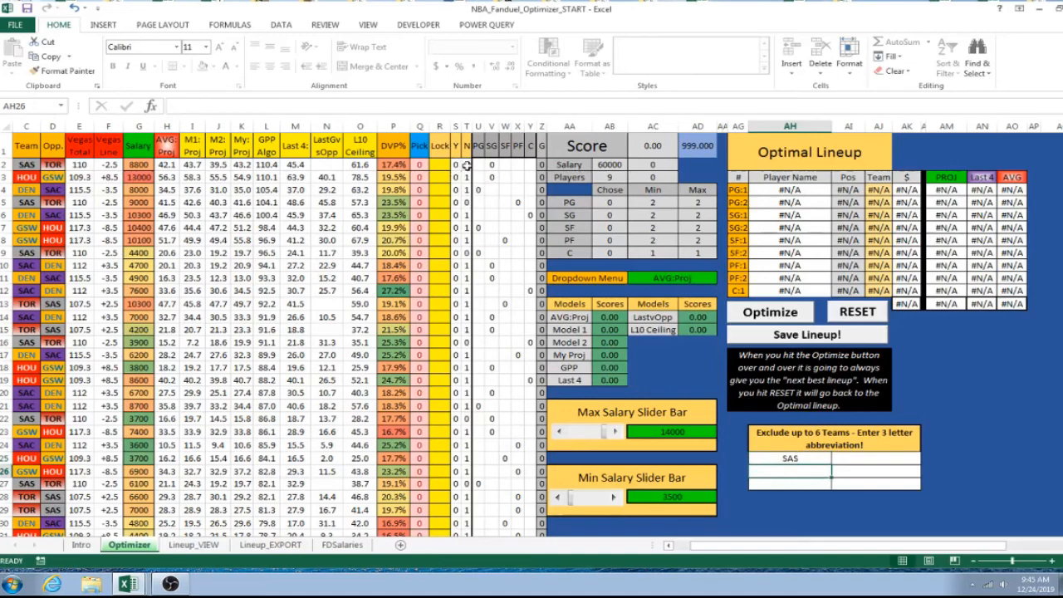
left_click(471, 126)
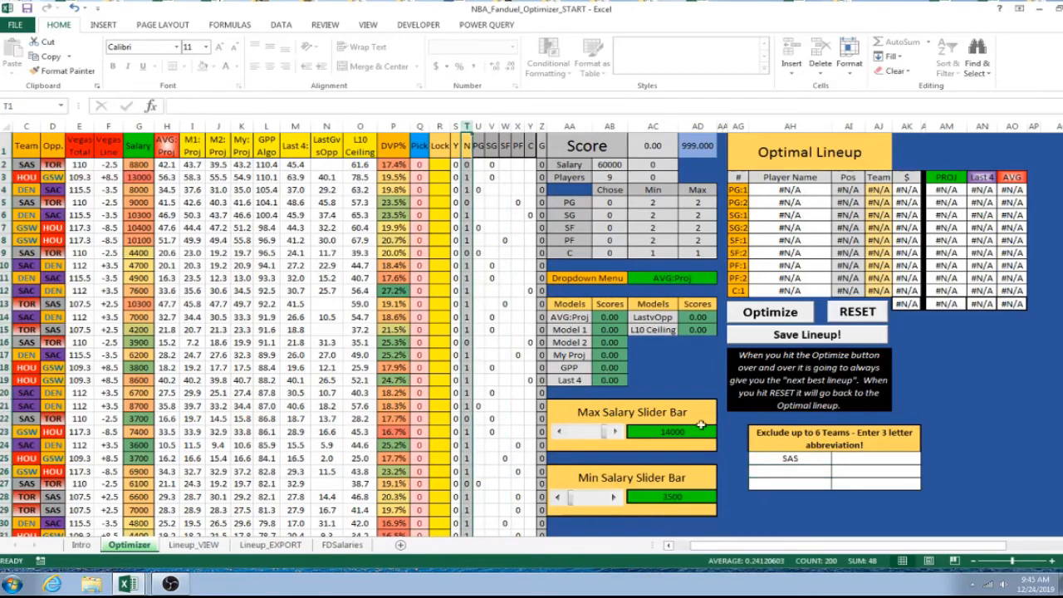
- Clear the SAS entry from the team exclusion list
left_click(790, 459)
key("Delete")
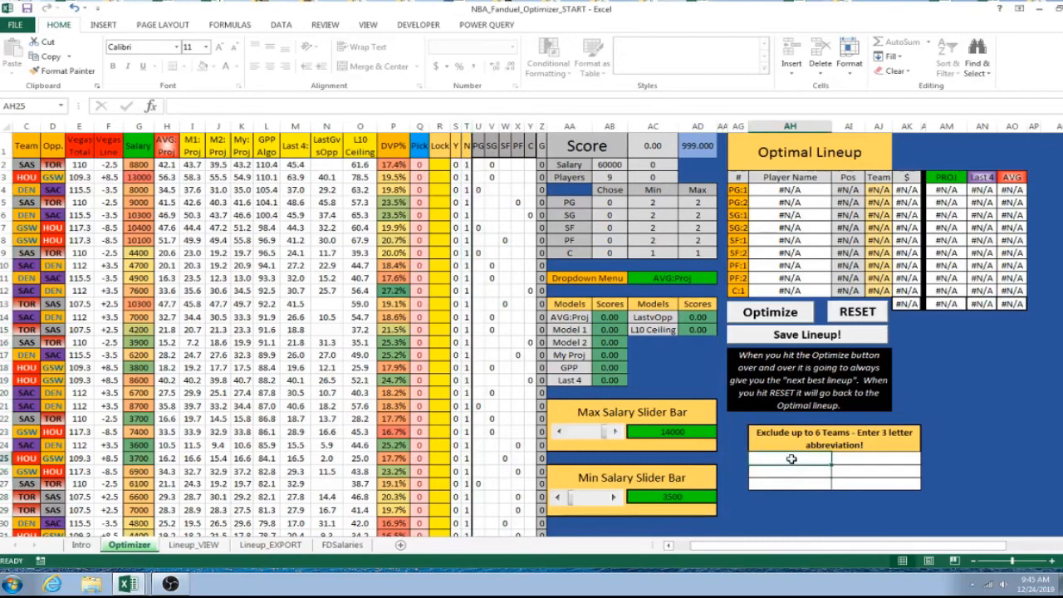
type("SAS")
key("Escape")
- Generate the optimal lineup on AVG:Proj, highlight its PROJ, Last 4 and AVG columns, and save it
left_click(698, 394)
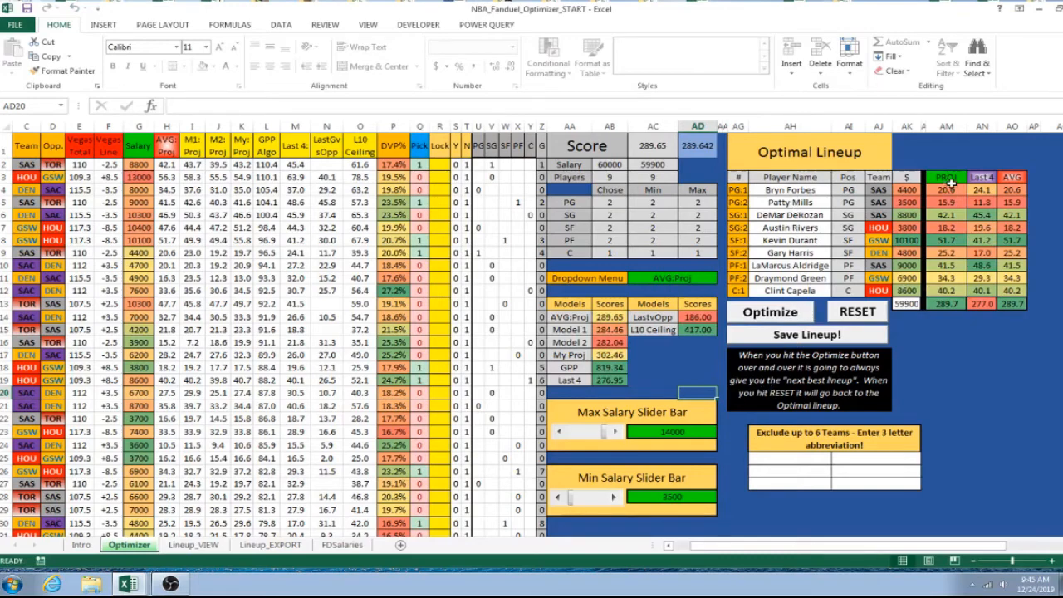
left_click_drag(946, 126, 1005, 127)
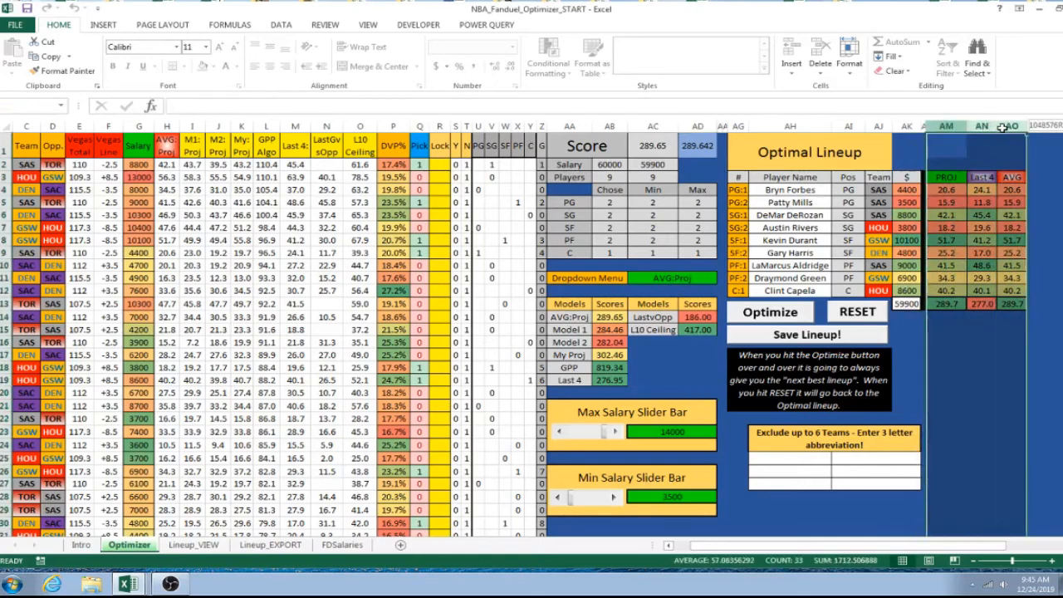
left_click(907, 341)
left_click(862, 322)
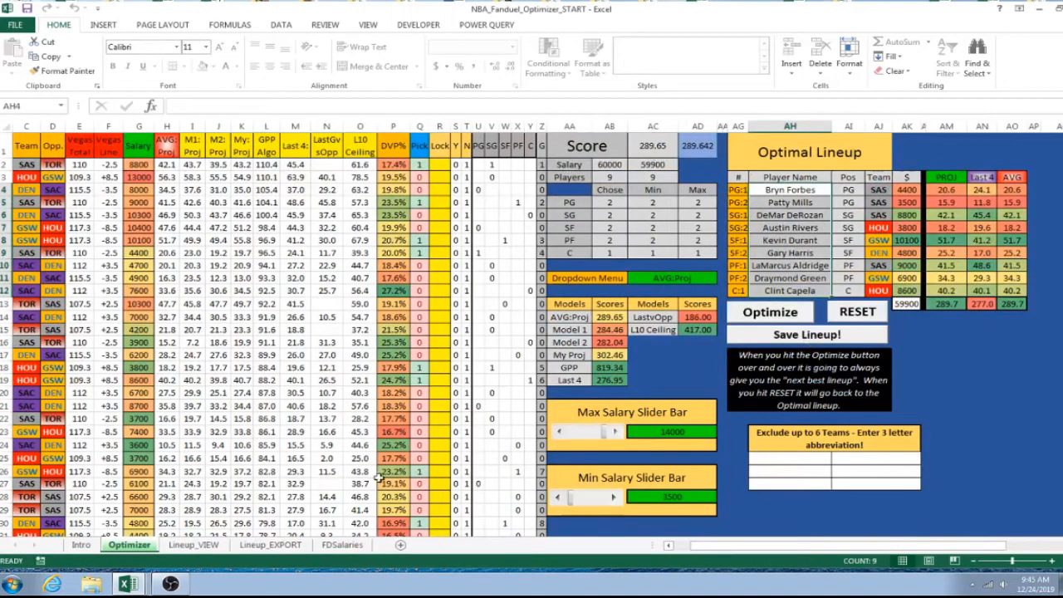
- Look through the Lineup_VIEW, Lineup_EXPORT and FDSalaries sheets, ending on the export options
left_click(194, 545)
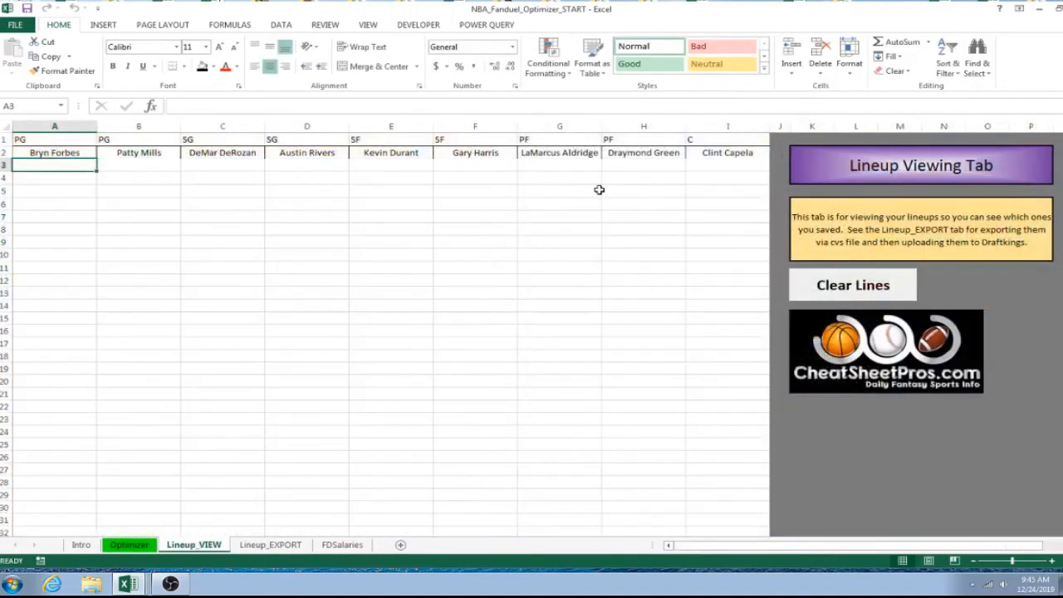
left_click(267, 546)
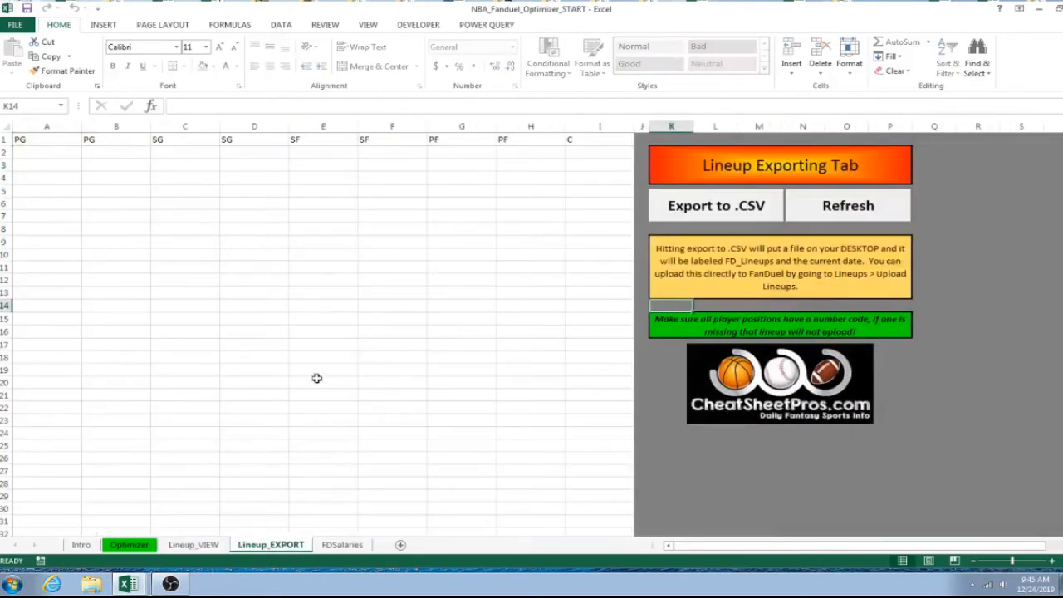
left_click(347, 546)
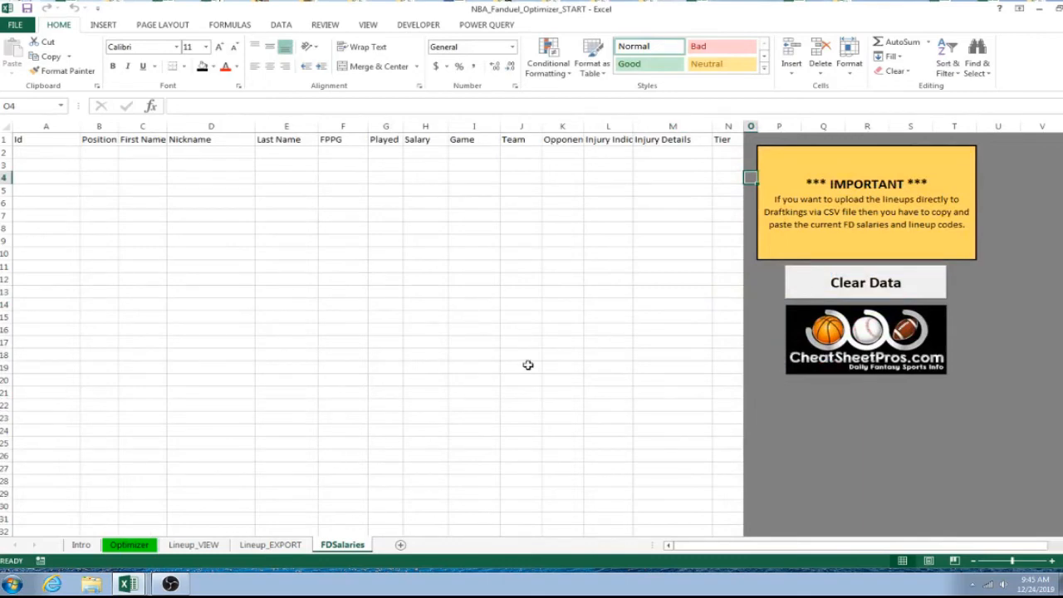
left_click(271, 544)
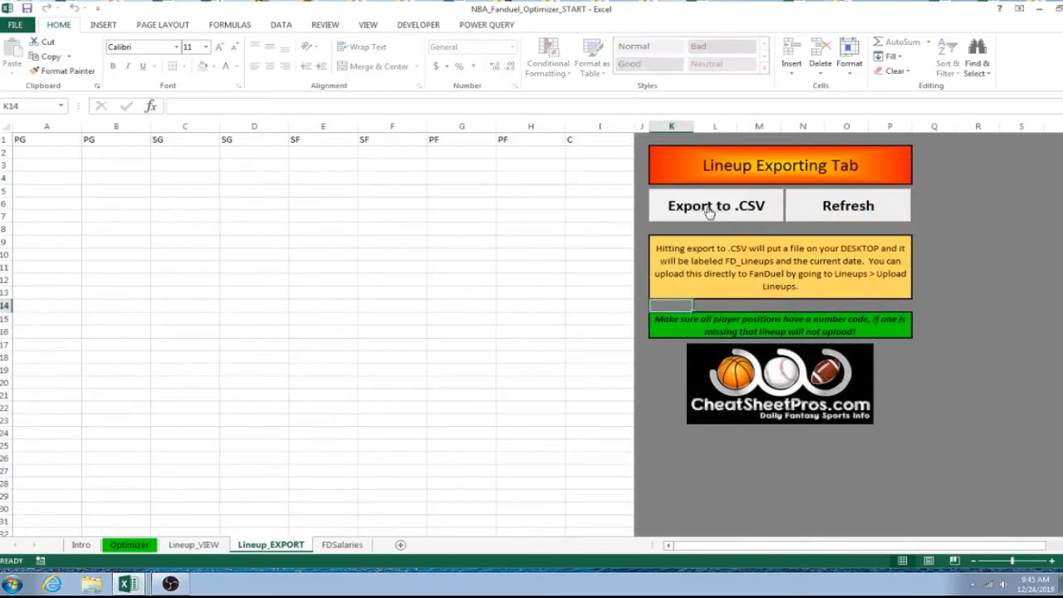
- Clear the saved lineup lines from the Lineup_VIEW sheet and open the Intro sheet
left_click(194, 545)
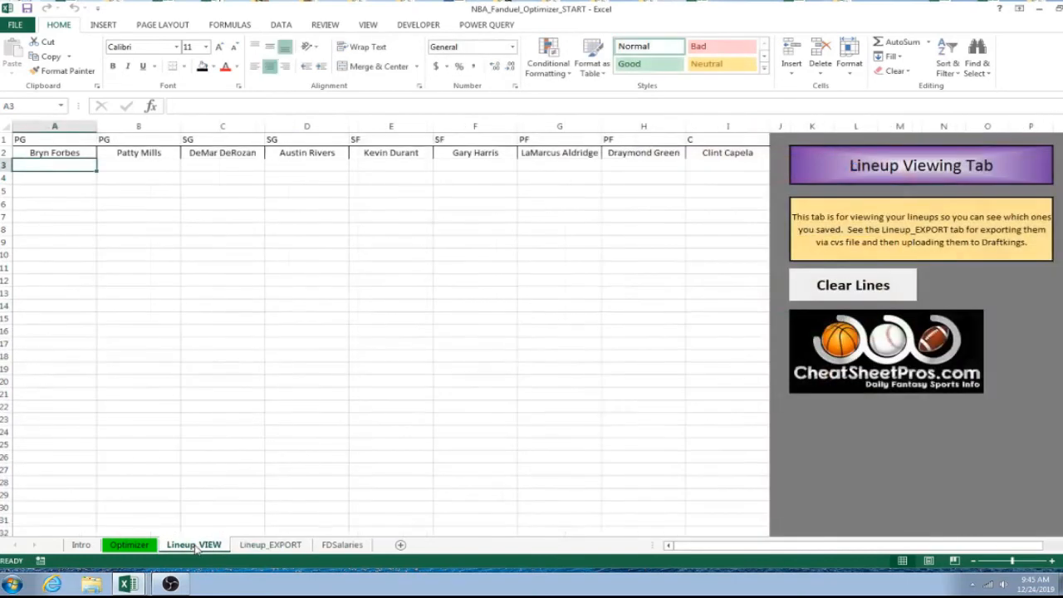
left_click(822, 290)
left_click(128, 545)
left_click(80, 545)
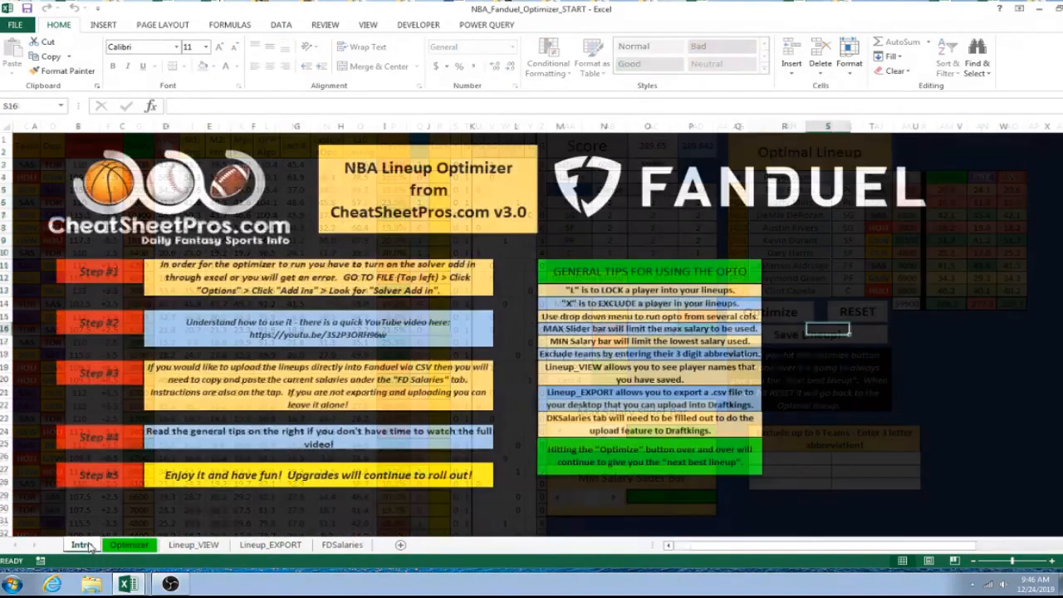
- Return to the Optimizer sheet and reset the optimal lineup
left_click(133, 547)
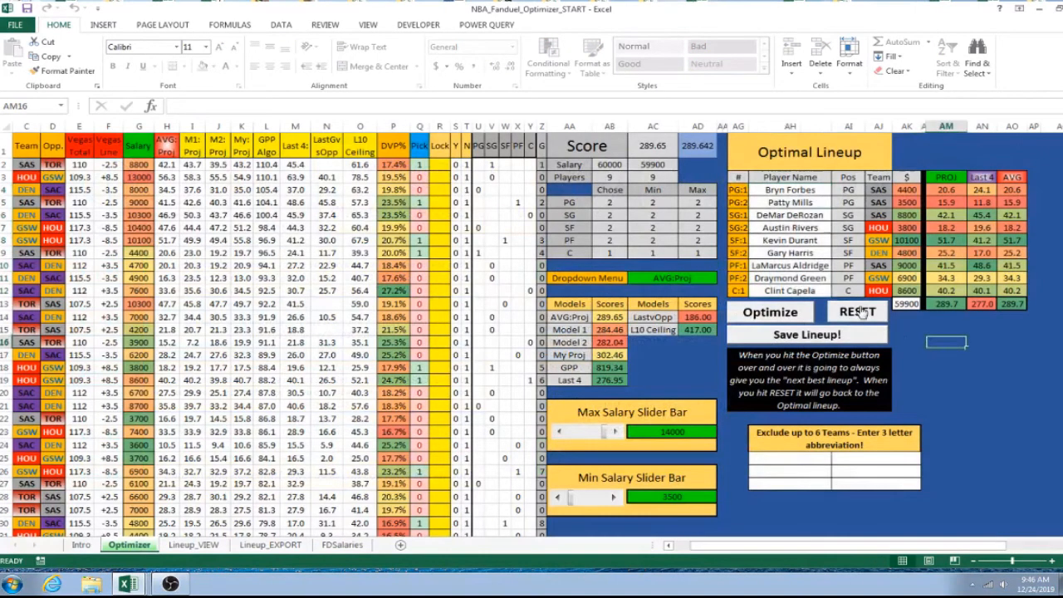
left_click(861, 312)
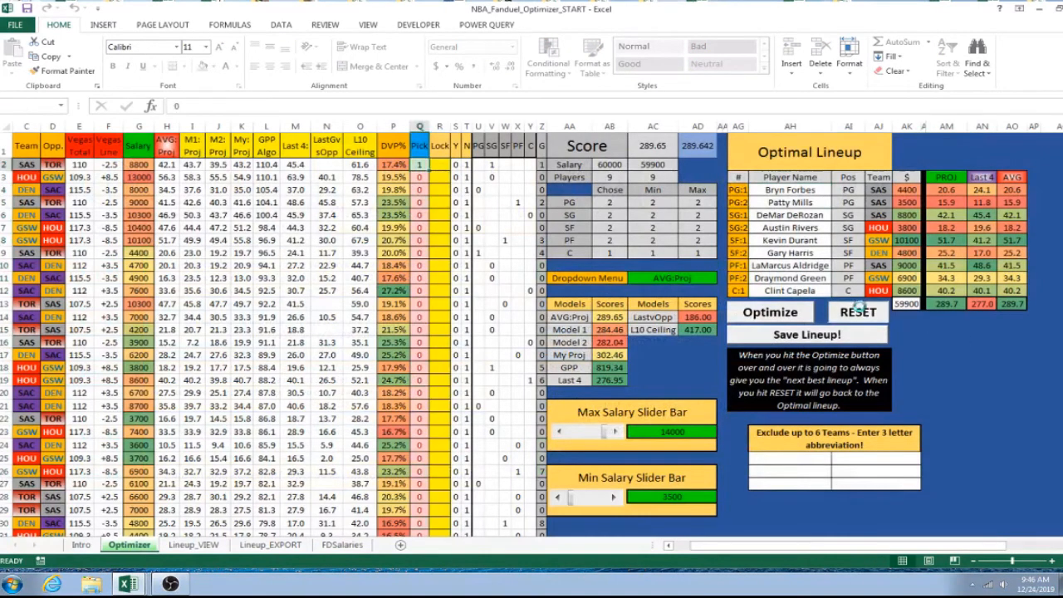
left_click(679, 355)
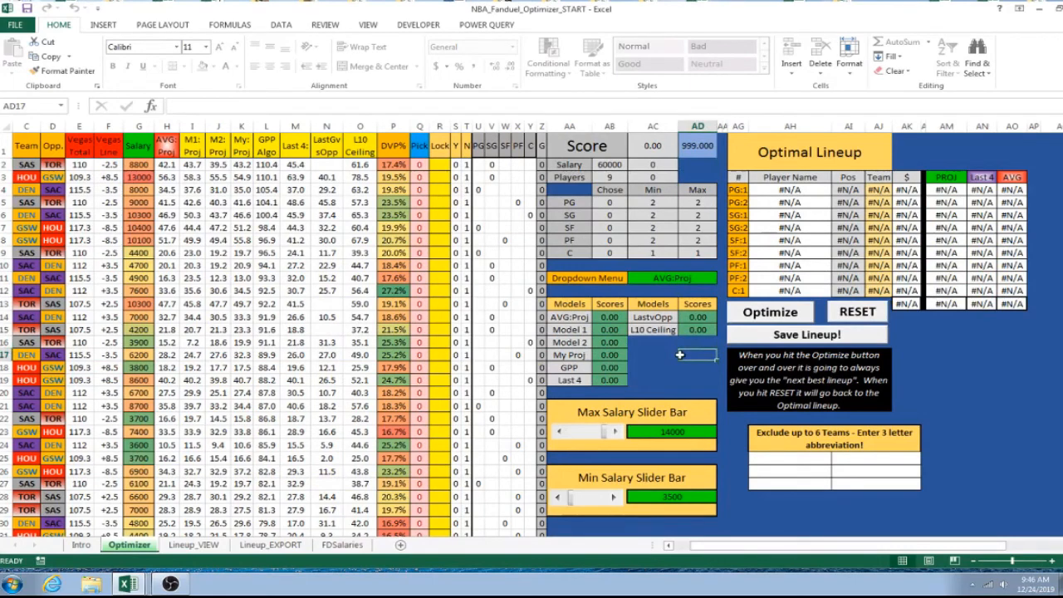
- Unprotect the Optimizer sheet by entering the sheet password
left_click(325, 24)
left_click(410, 63)
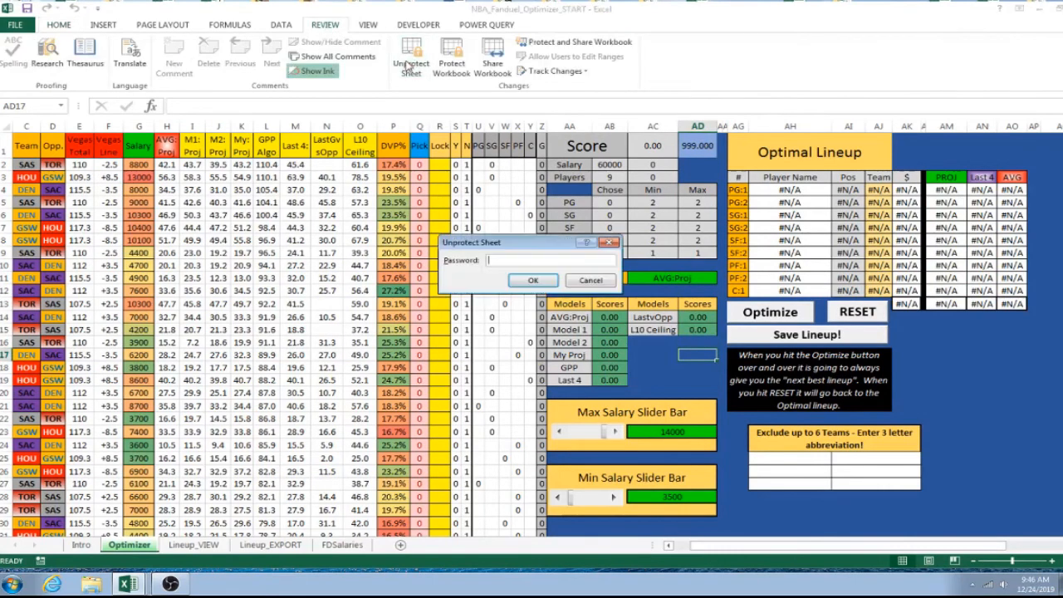
type("••")
key("Return")
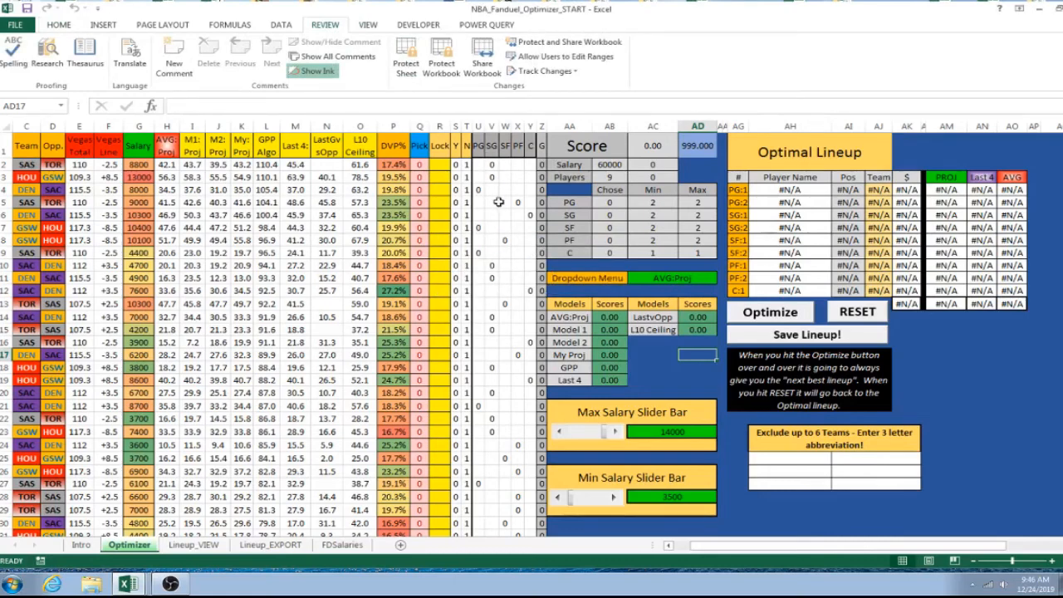
- Highlight the position columns PG through C and examine the IF formulas in the first players' PG, SG and SF cells
left_click_drag(478, 125, 529, 141)
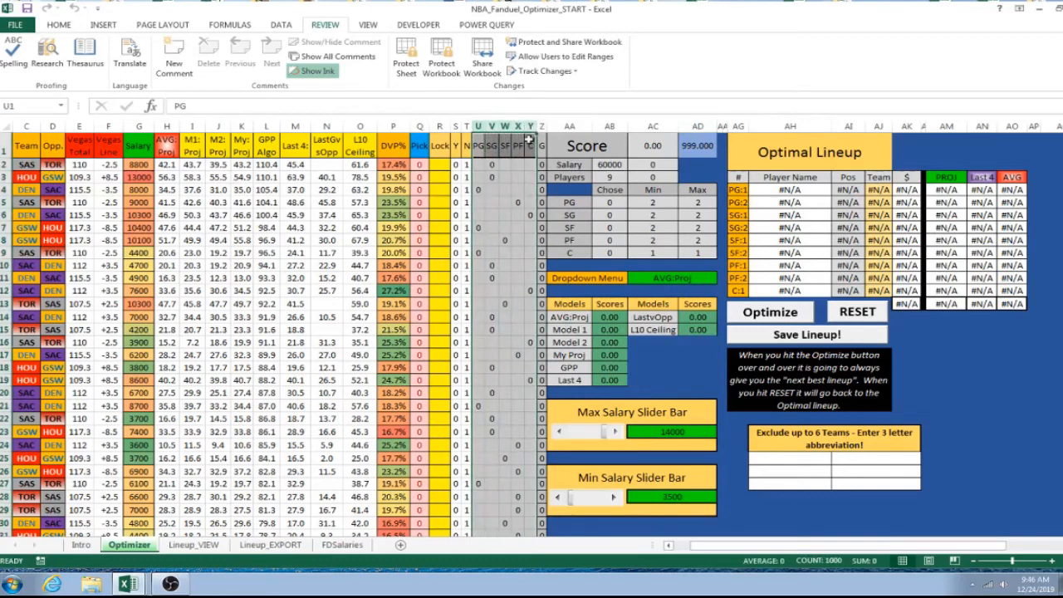
left_click(479, 166)
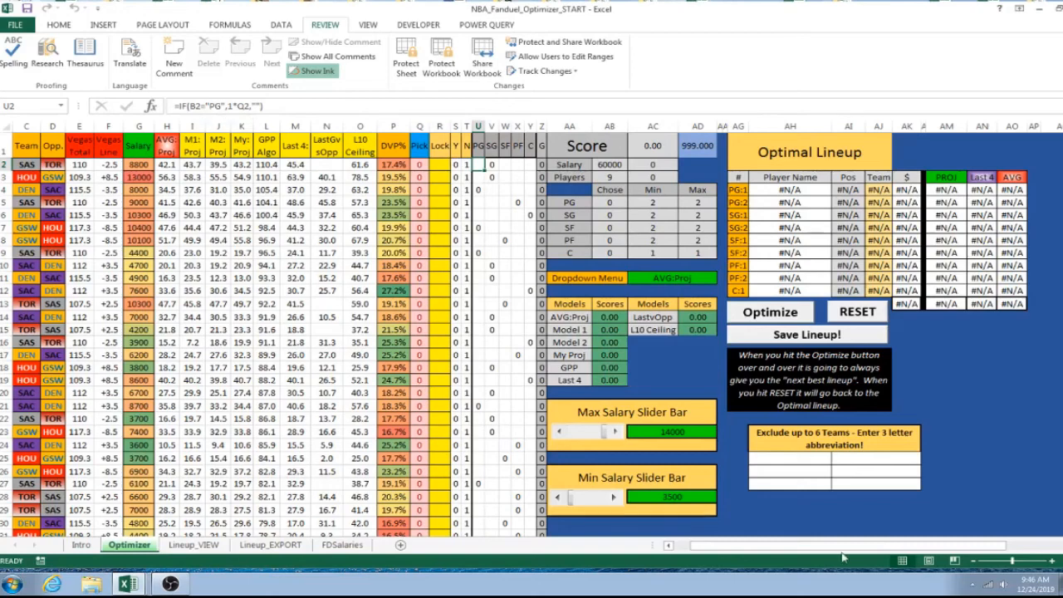
left_click_drag(847, 545, 831, 546)
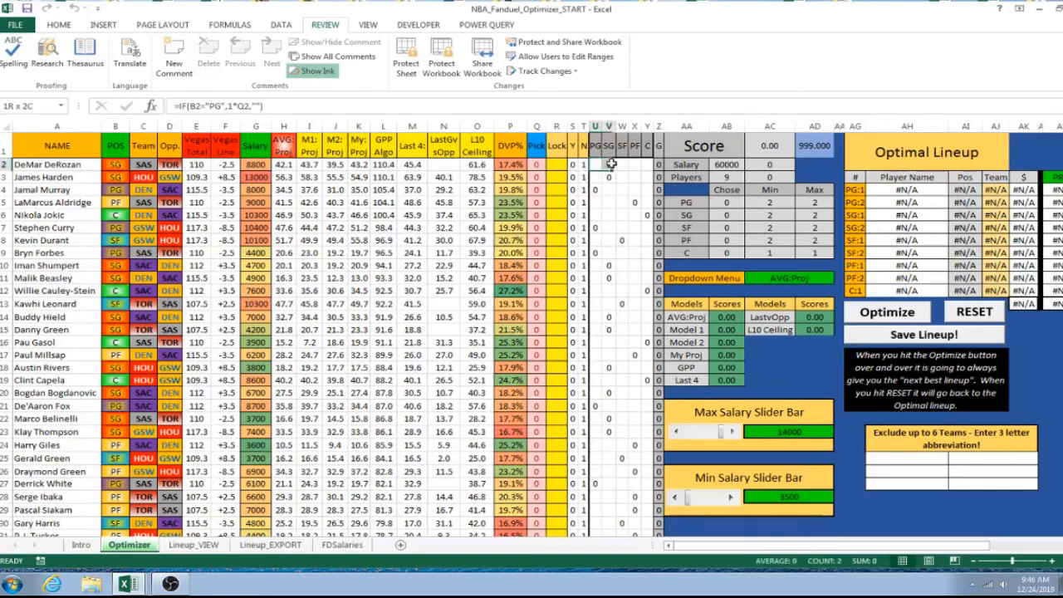
left_click(620, 176)
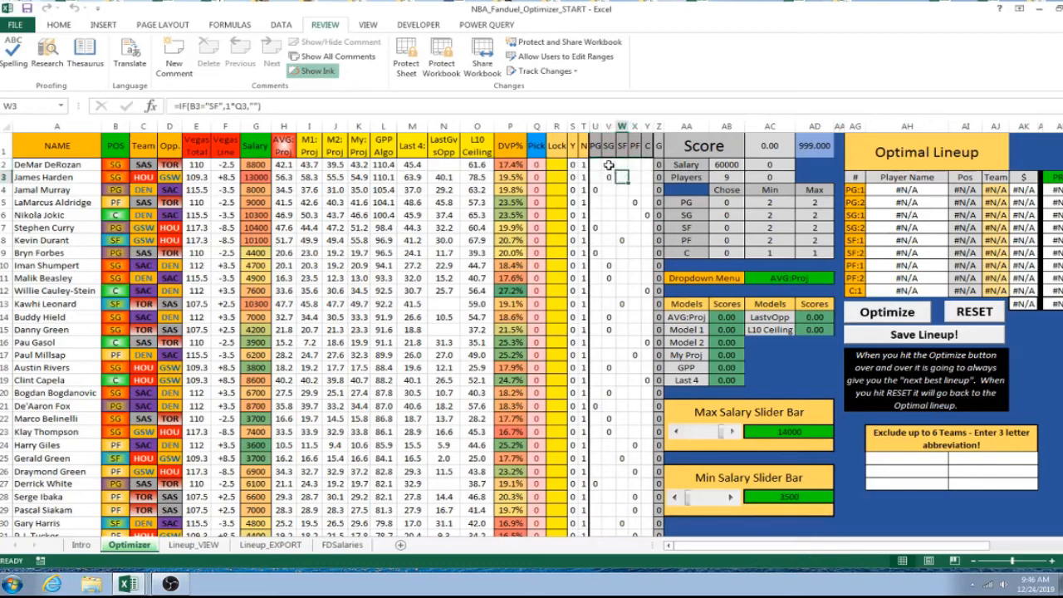
left_click(608, 164)
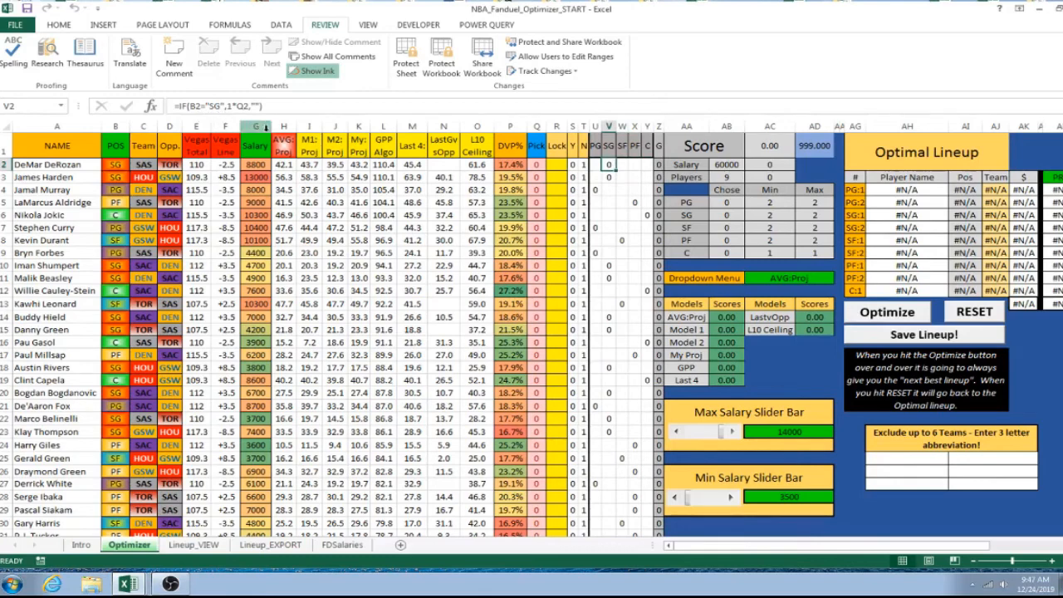
left_click(619, 168)
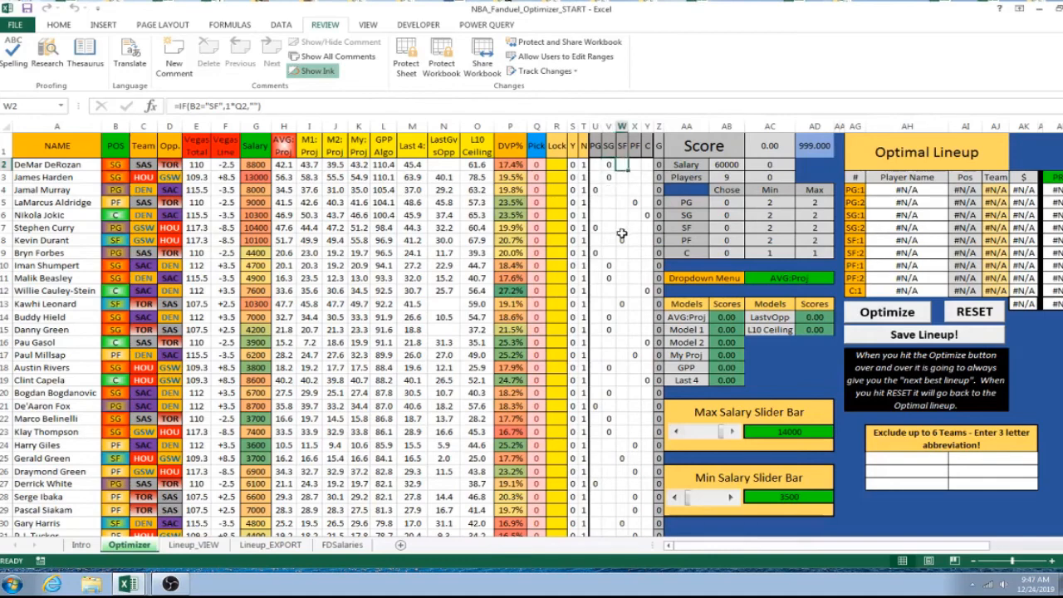
- Compare the formulas across the first player's PG, SG, SF, PF and C cells and check the position columns down the player list
left_click(596, 167)
left_click(608, 166)
left_click(622, 165)
left_click(635, 166)
left_click(647, 166)
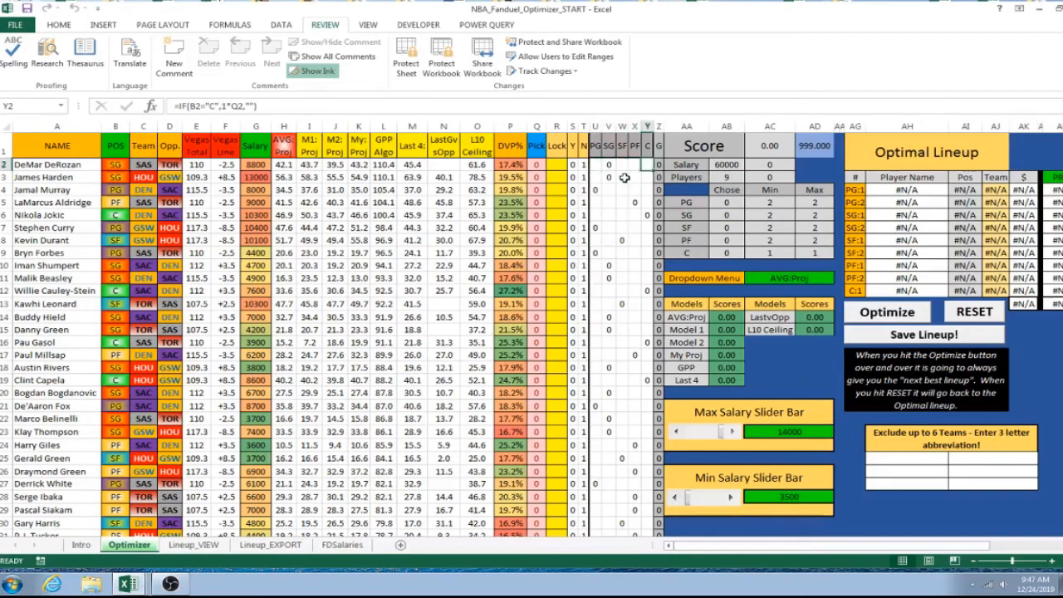
left_click(623, 192)
scroll(622, 192, "down", 6)
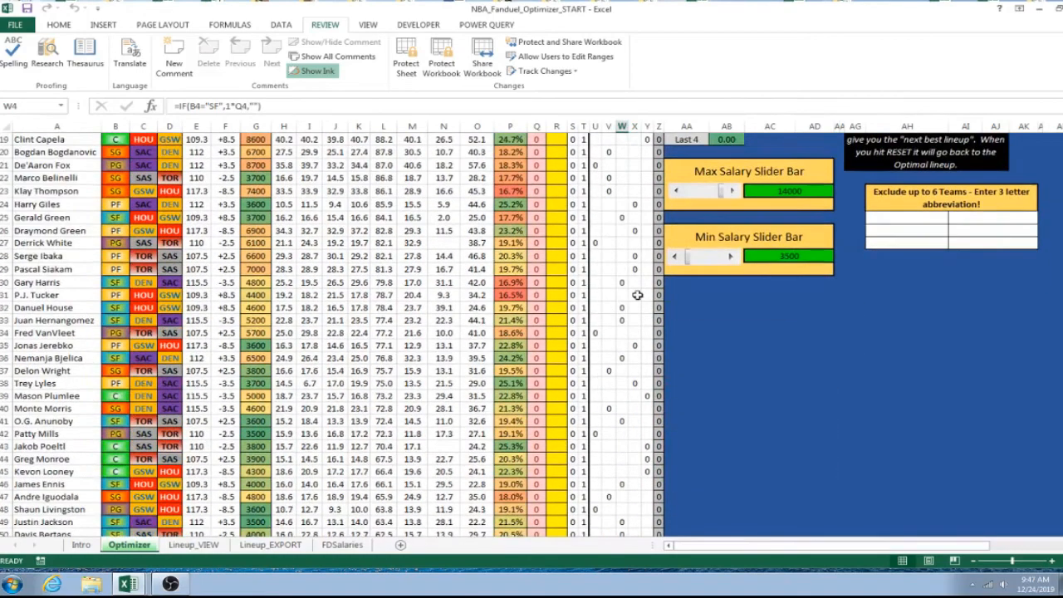
scroll(630, 325, "up", 6)
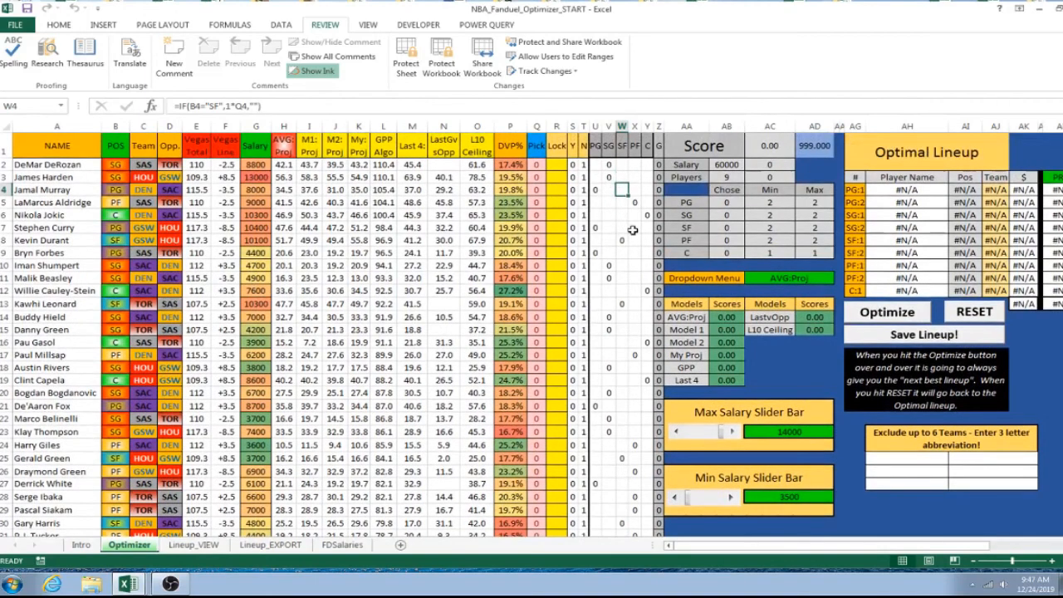
- Highlight the Optimal Lineup table and examine the first player's SUM-based formula in the G column
left_click_drag(855, 166, 943, 291)
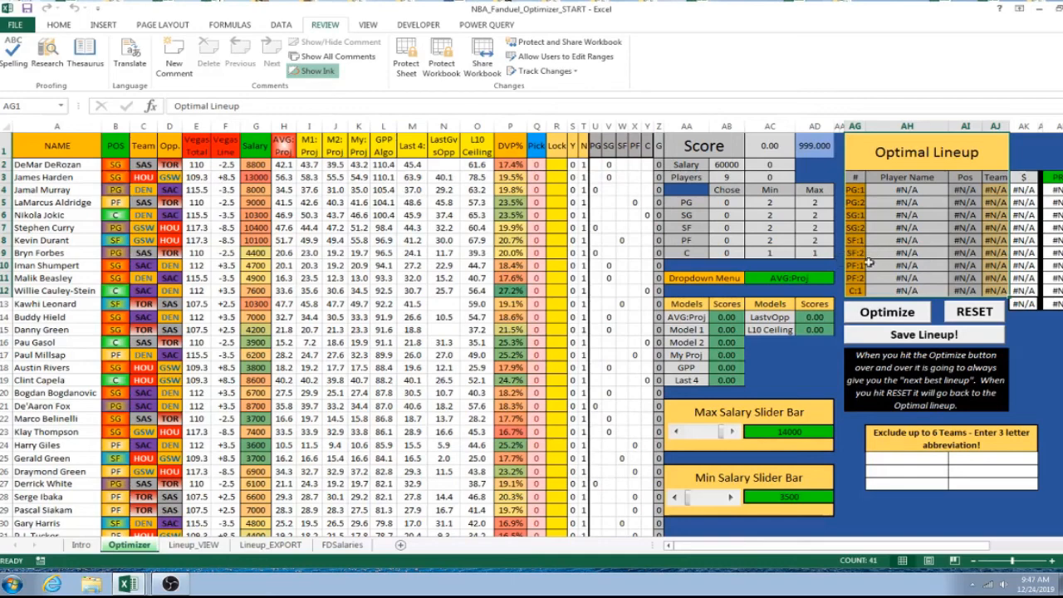
left_click(836, 265)
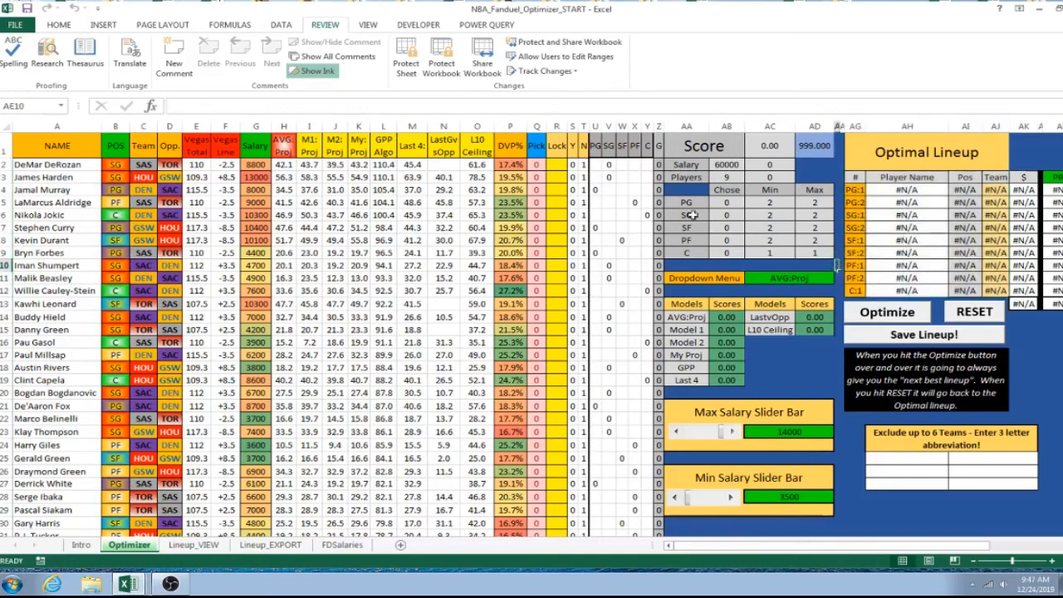
left_click(658, 165)
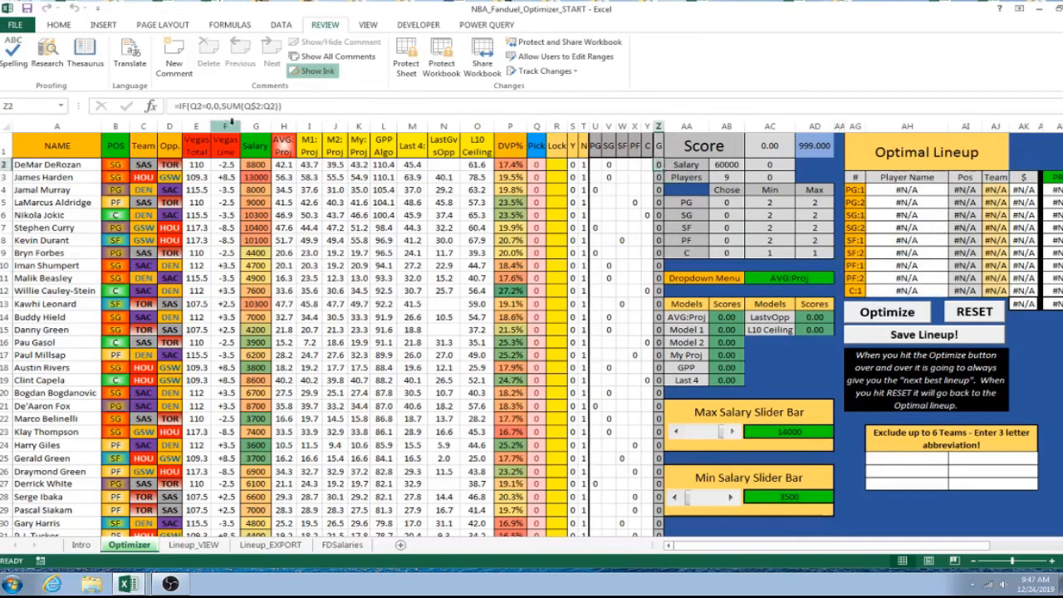
left_click(658, 126)
left_click(660, 165)
left_click(809, 265)
- Examine the VLOOKUP formula behind the PG:1 player name in the Optimal Lineup table
left_click(885, 190)
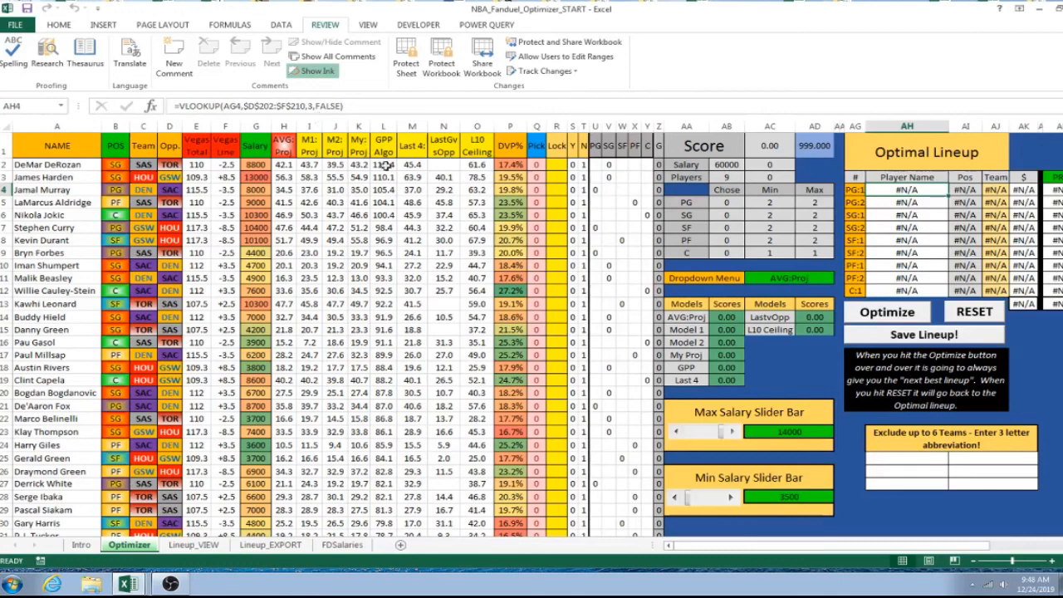
scroll(378, 239, "down", 4)
scroll(378, 239, "up", 4)
- Close the NBA_Fanduel_Optimizer_START workbook without saving its changes
left_click(1062, 8)
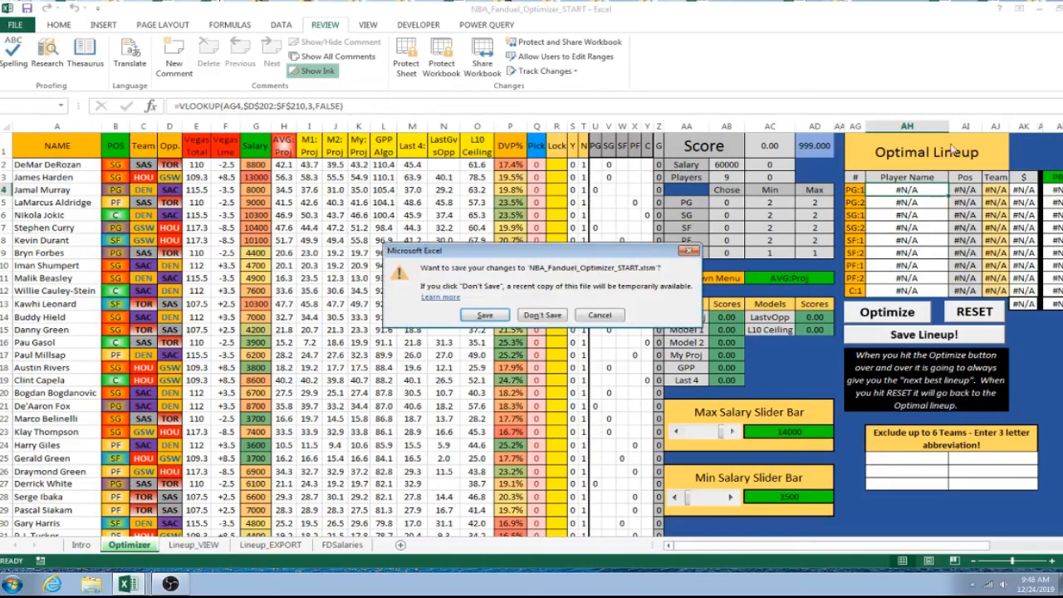
left_click(543, 315)
left_click(552, 314)
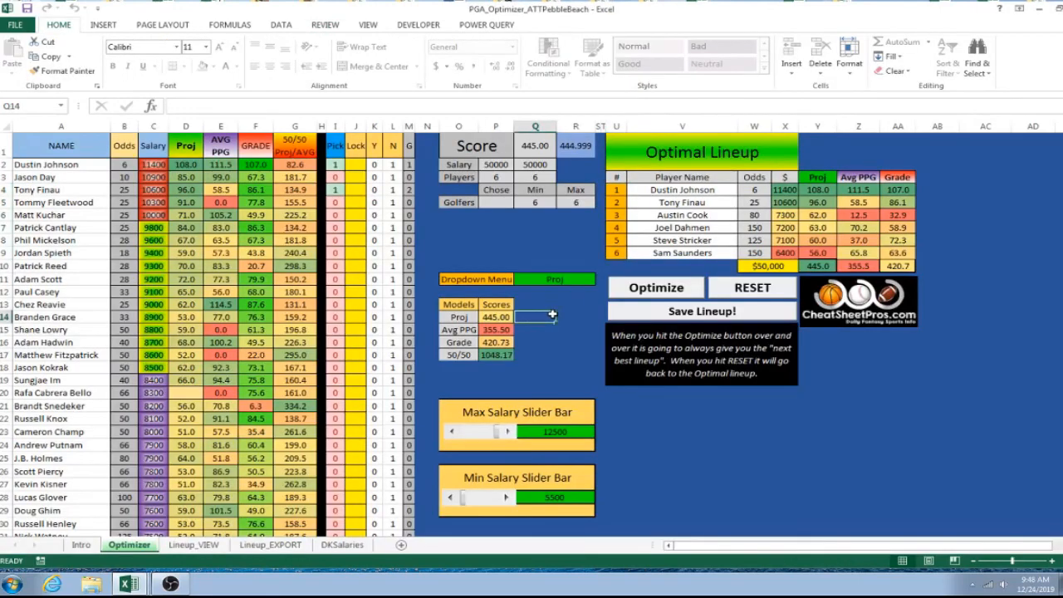
left_click(171, 584)
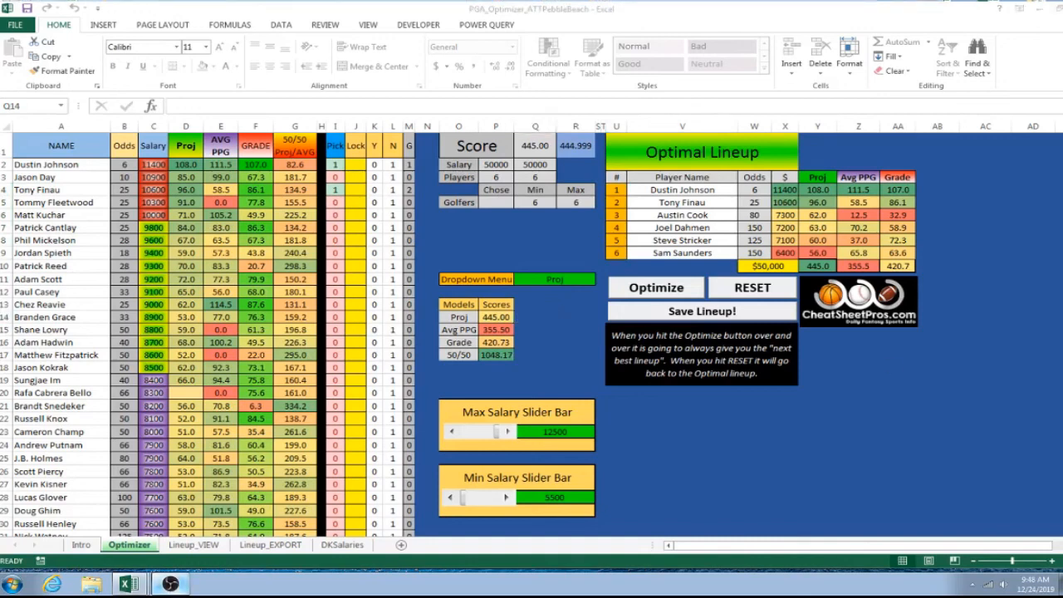